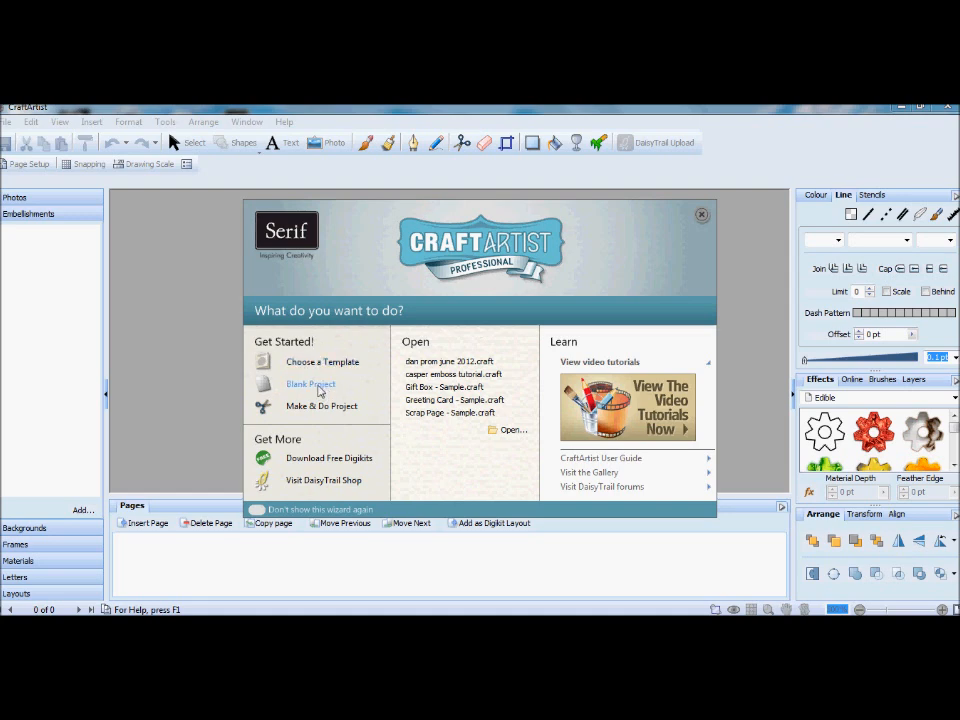
Create a blank project with the 12"x12" Scrapbook Pages size.
{"action": "left_click", "coordinate": [318, 387]}
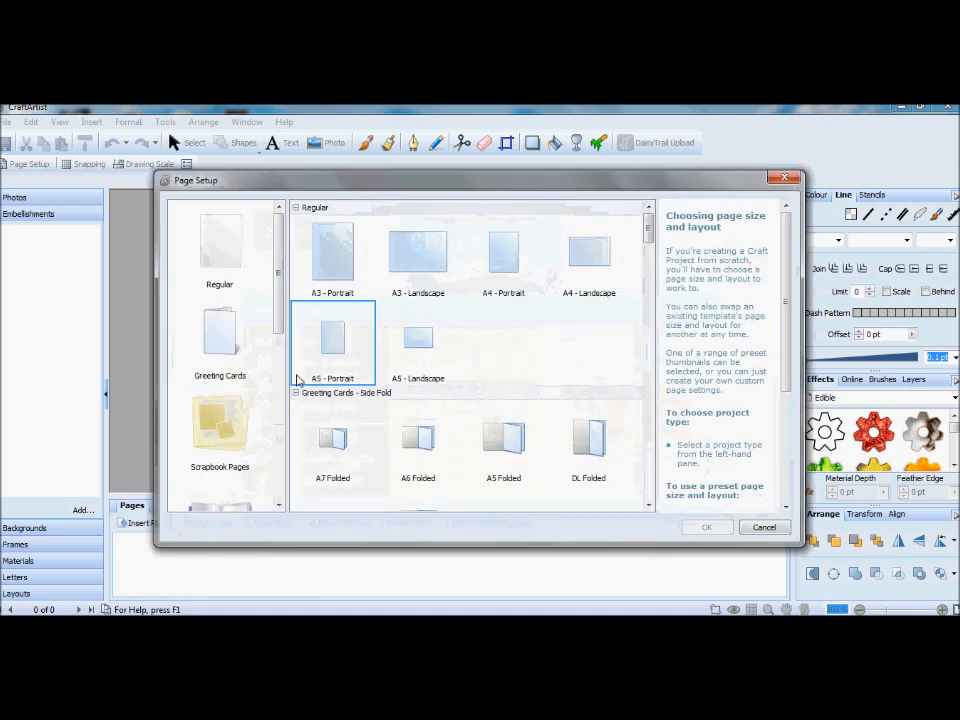
{"action": "left_click", "coordinate": [232, 428]}
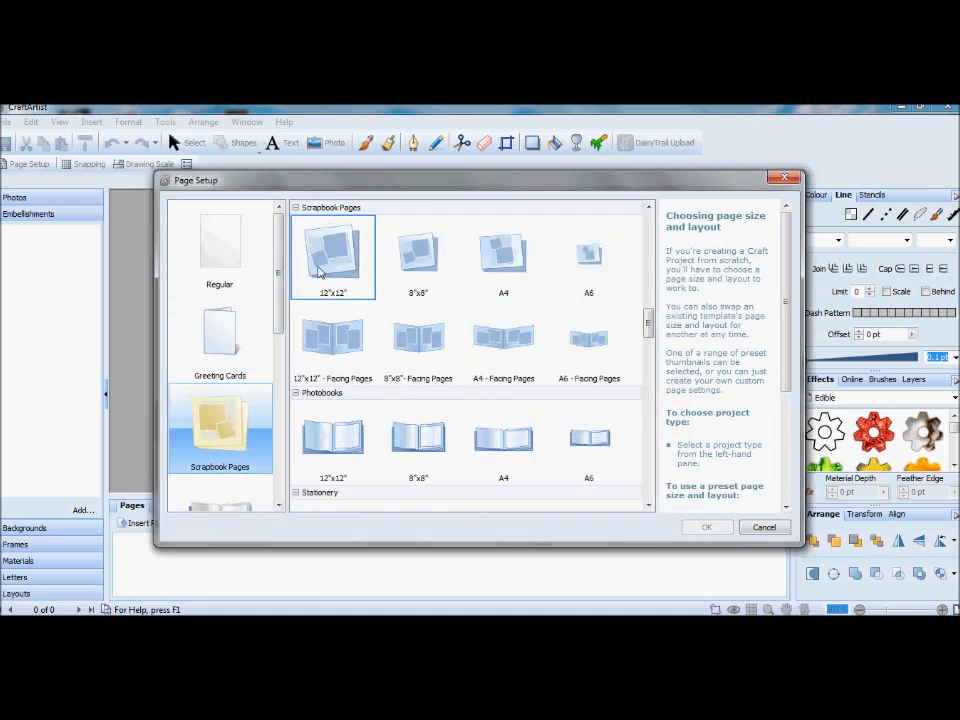
{"action": "left_click", "coordinate": [320, 272]}
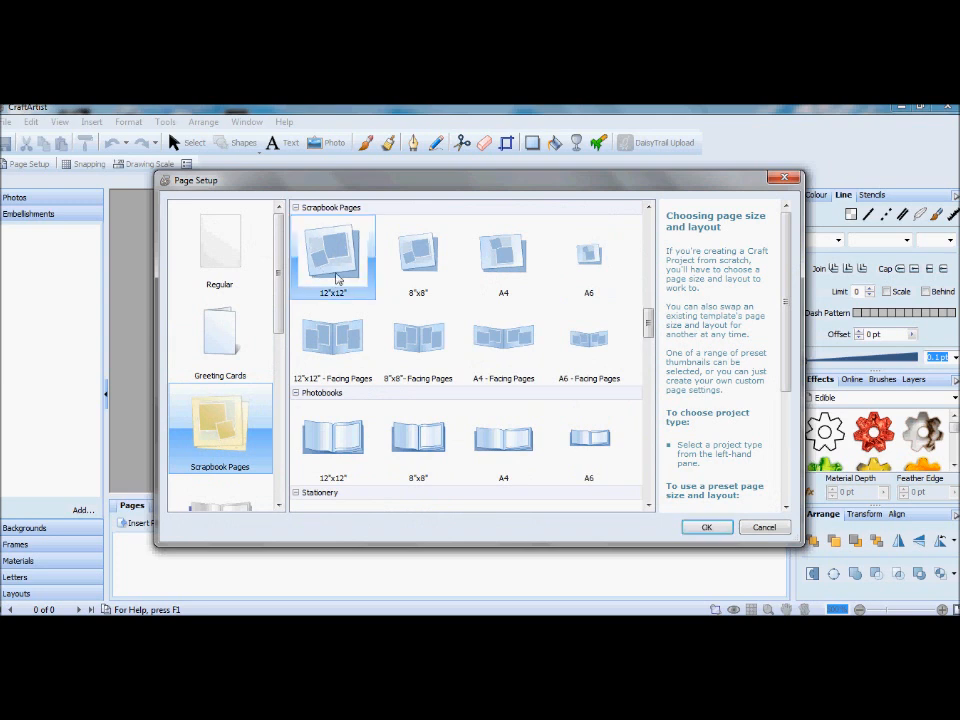
{"action": "left_click", "coordinate": [703, 528]}
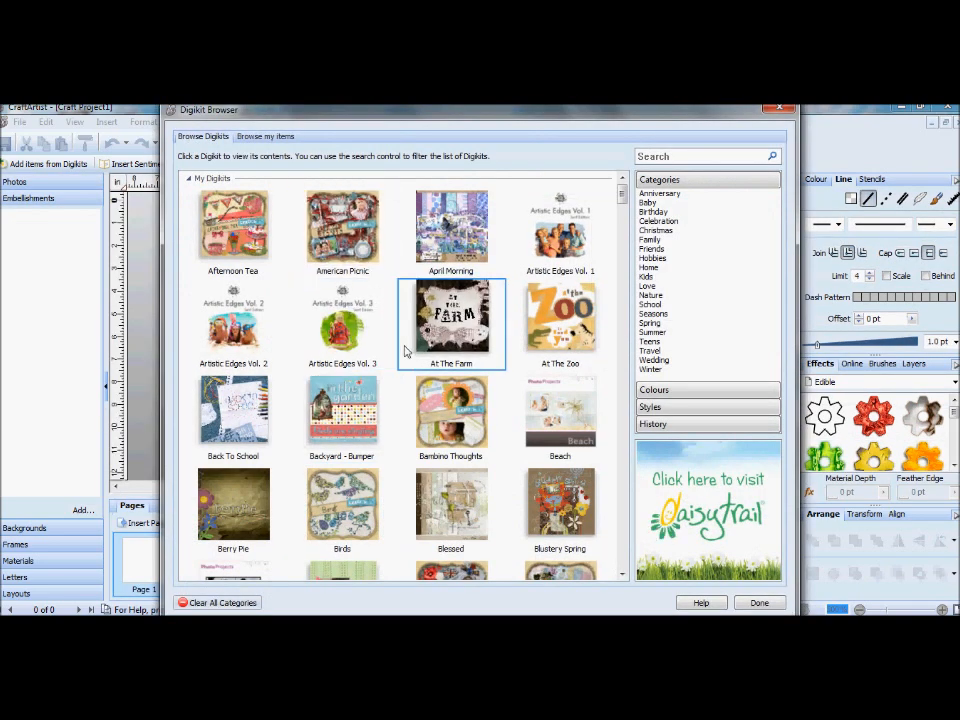
Load the Botanique - Bumper Digikit items and apply the plain brown background to the page.
{"action": "left_click_drag", "start_coordinate": [623, 192], "coordinate": [630, 218]}
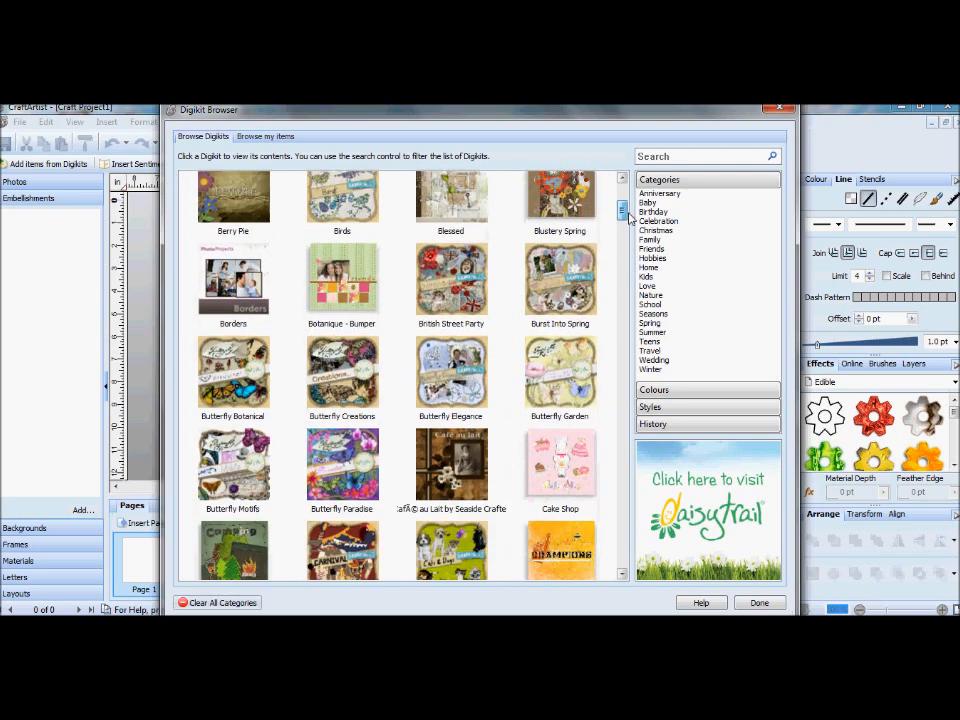
{"action": "left_click", "coordinate": [370, 300]}
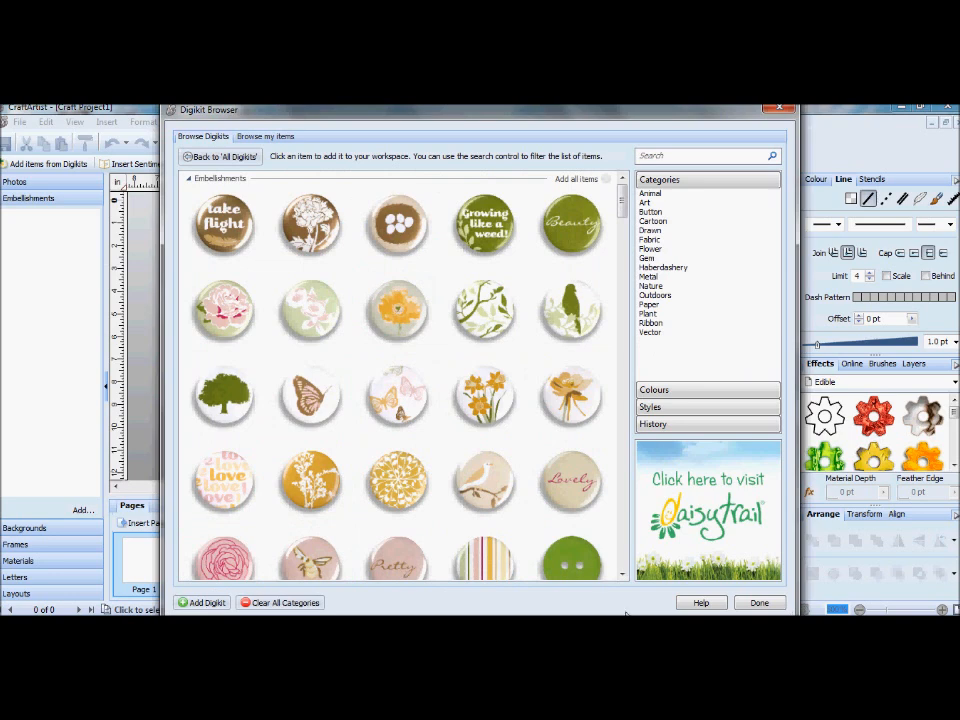
{"action": "left_click", "coordinate": [757, 603]}
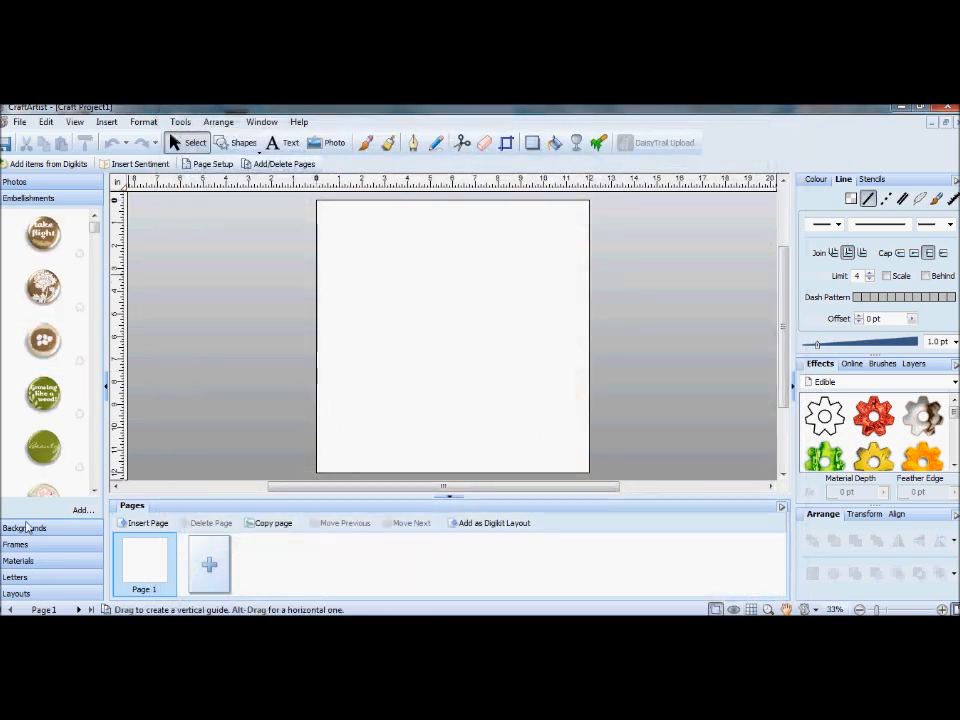
{"action": "left_click", "coordinate": [28, 528]}
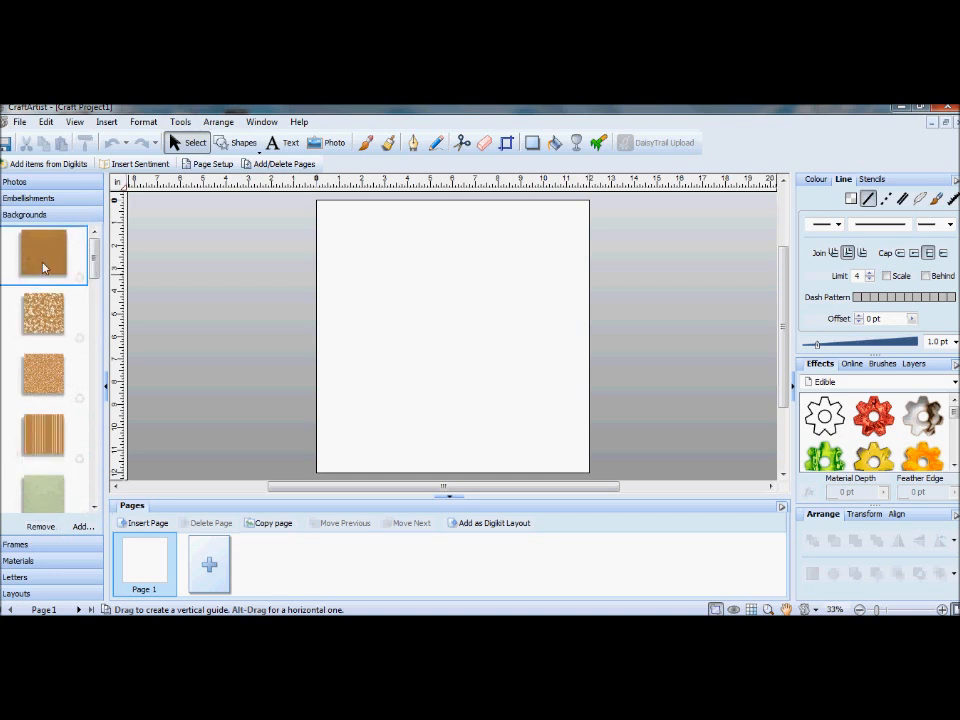
{"action": "left_click_drag", "start_coordinate": [40, 265], "coordinate": [392, 311]}
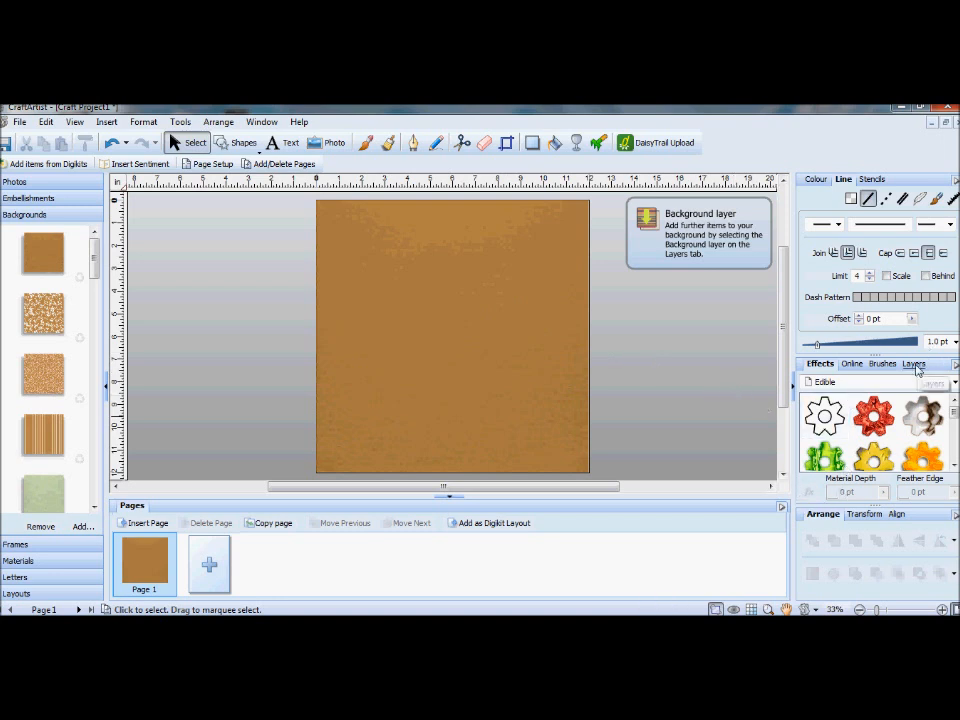
Select the brown bitmap inside the Background layer and copy it, undoing any accidental move.
{"action": "left_click", "coordinate": [914, 364]}
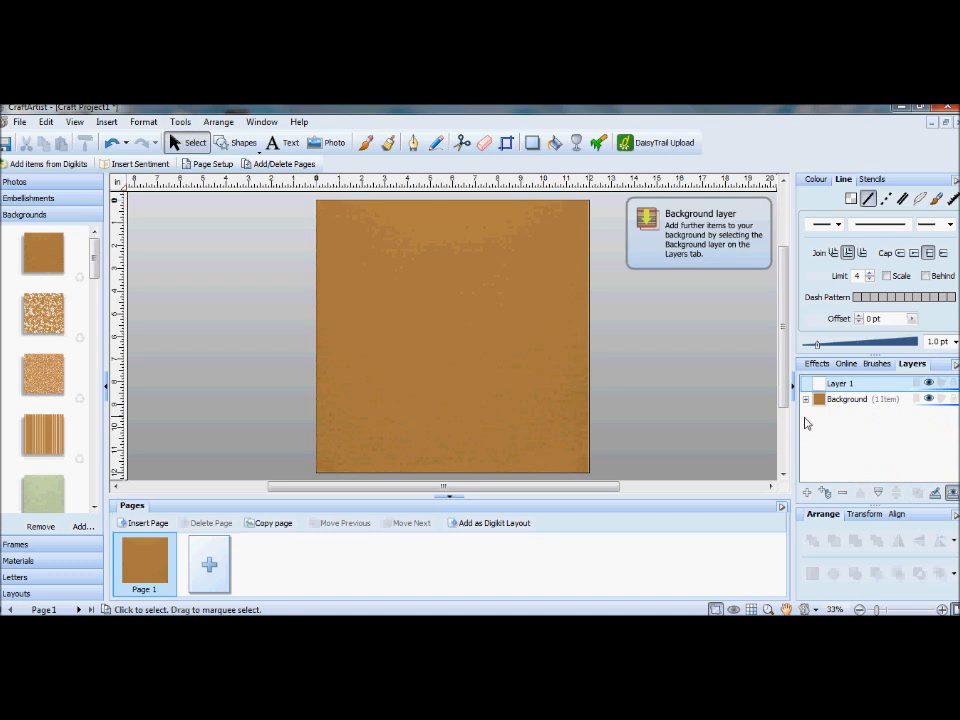
{"action": "left_click", "coordinate": [806, 400]}
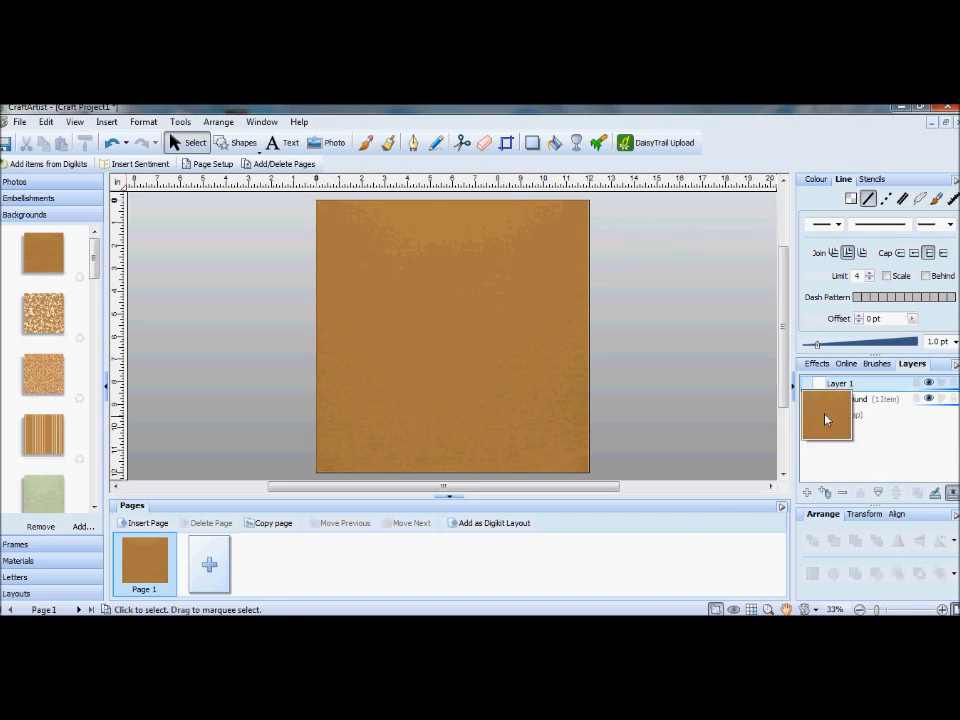
{"action": "left_click", "coordinate": [826, 416]}
{"action": "left_click_drag", "start_coordinate": [489, 321], "coordinate": [459, 310]}
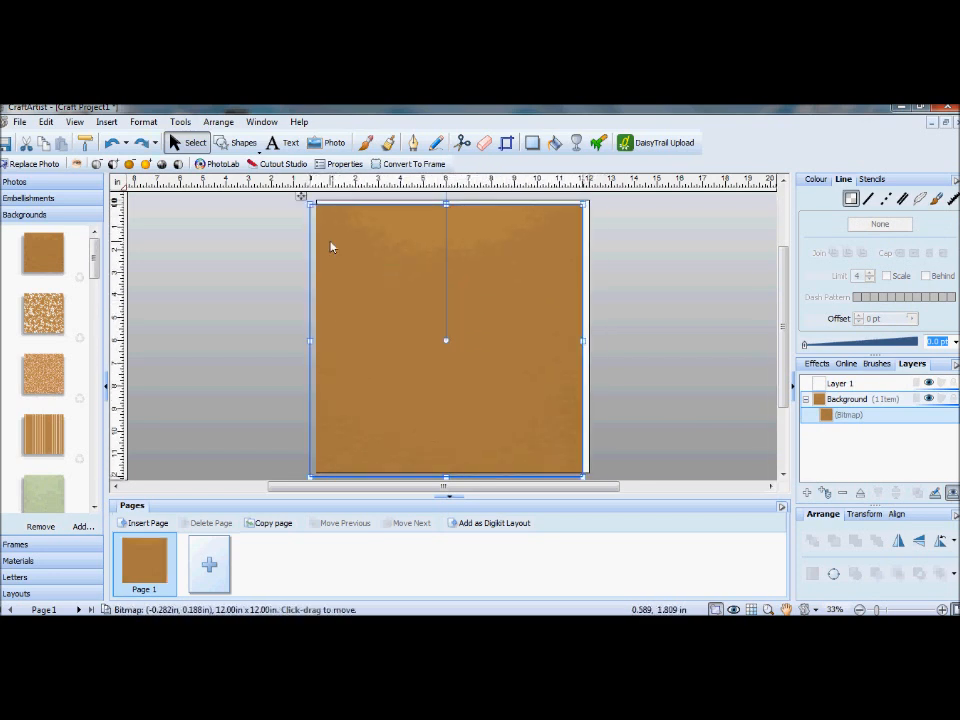
{"action": "left_click", "coordinate": [112, 143]}
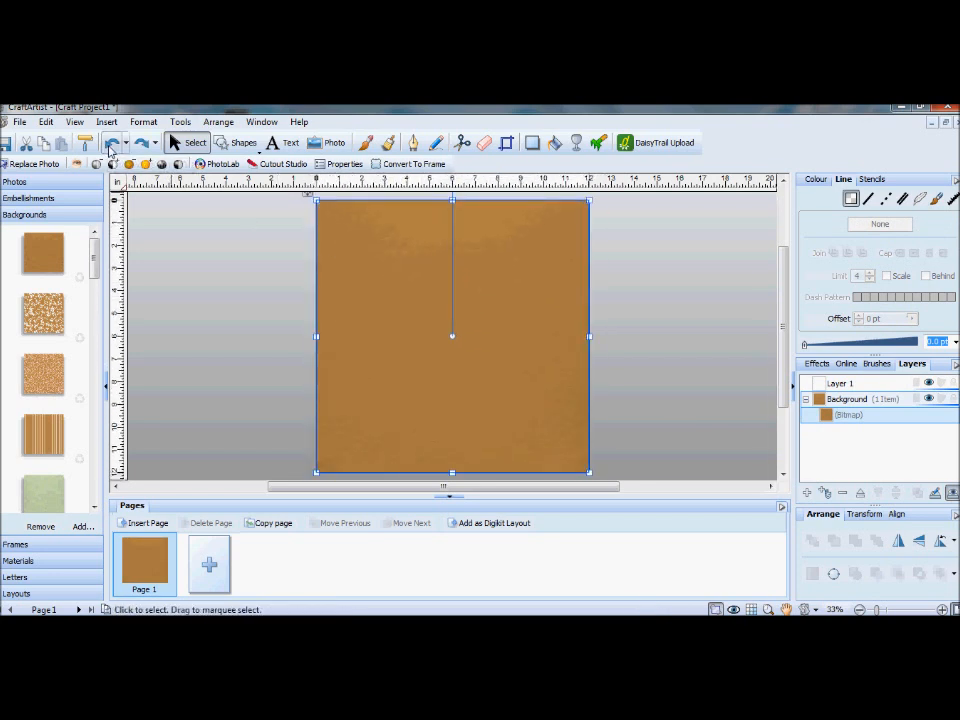
{"action": "right_click", "coordinate": [372, 279]}
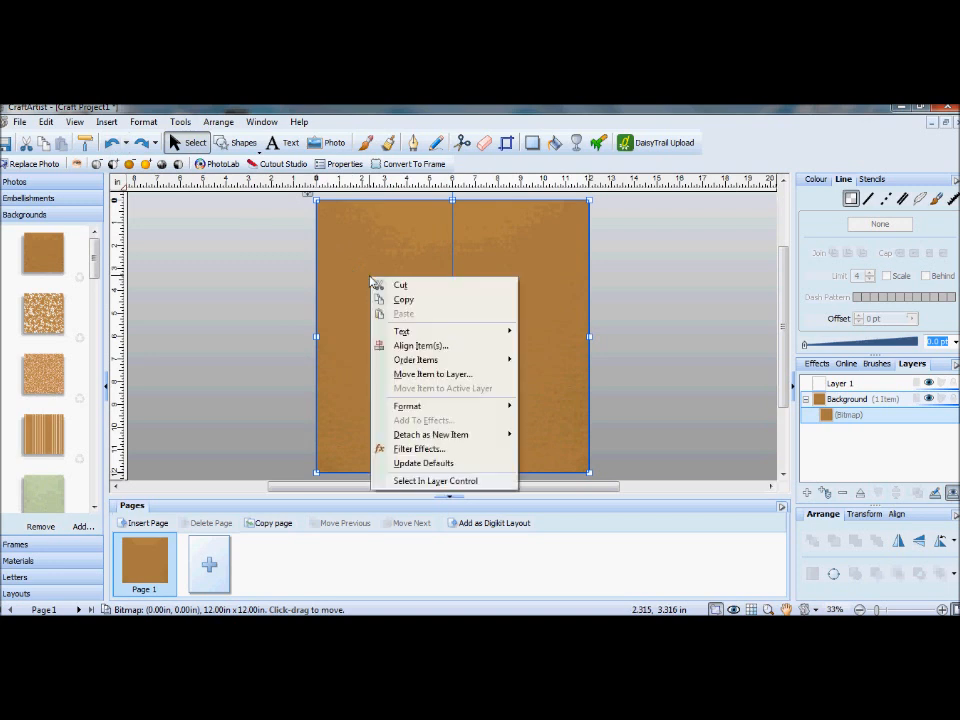
{"action": "left_click", "coordinate": [433, 300]}
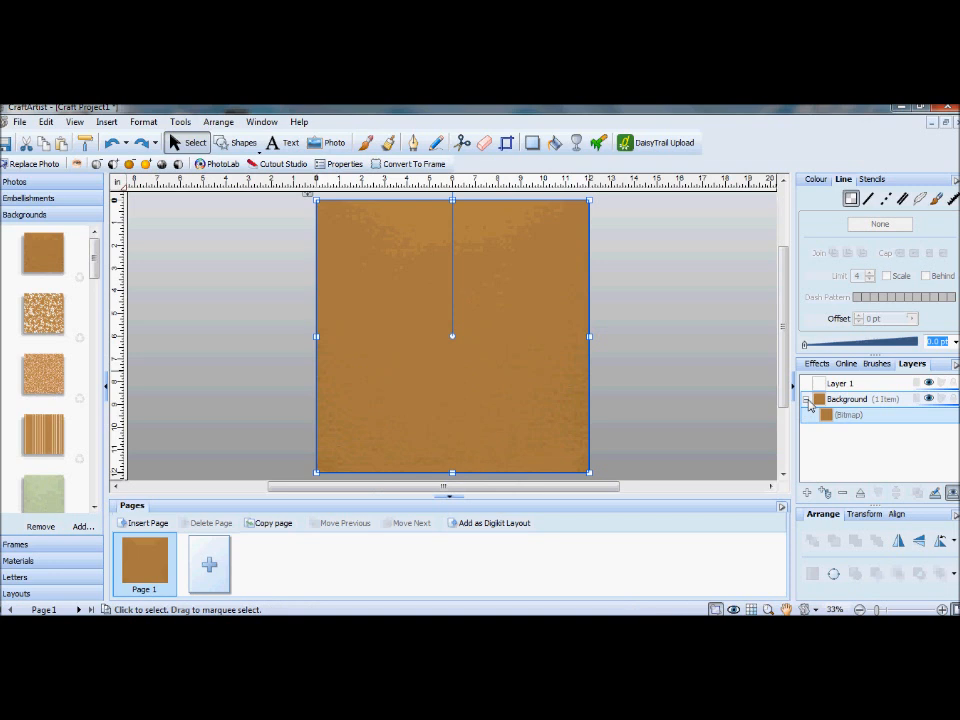
Make Layer 1 active, paste the copied brown bitmap onto it and nudge the copy very slightly.
{"action": "left_click", "coordinate": [807, 399]}
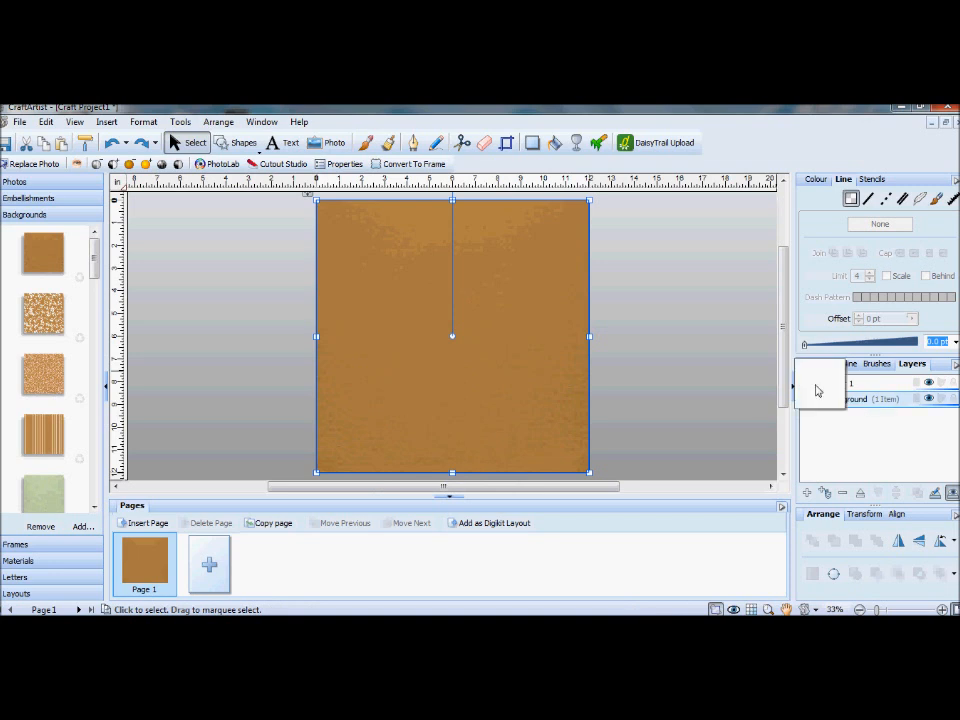
{"action": "left_click", "coordinate": [816, 384]}
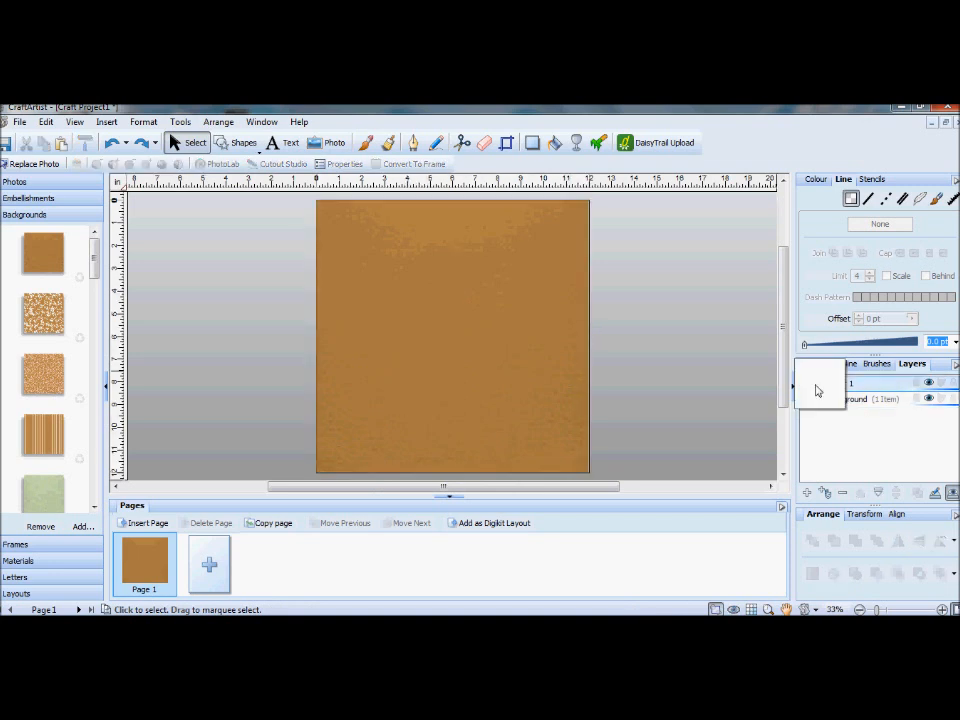
{"action": "right_click", "coordinate": [816, 388]}
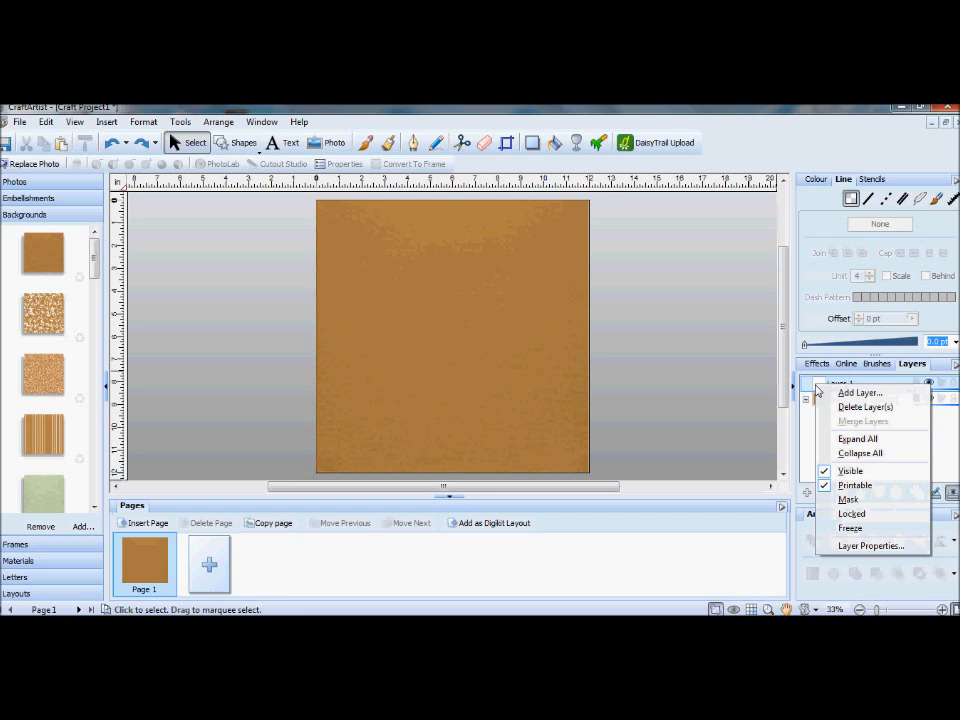
{"action": "right_click", "coordinate": [496, 379]}
{"action": "left_click", "coordinate": [561, 459]}
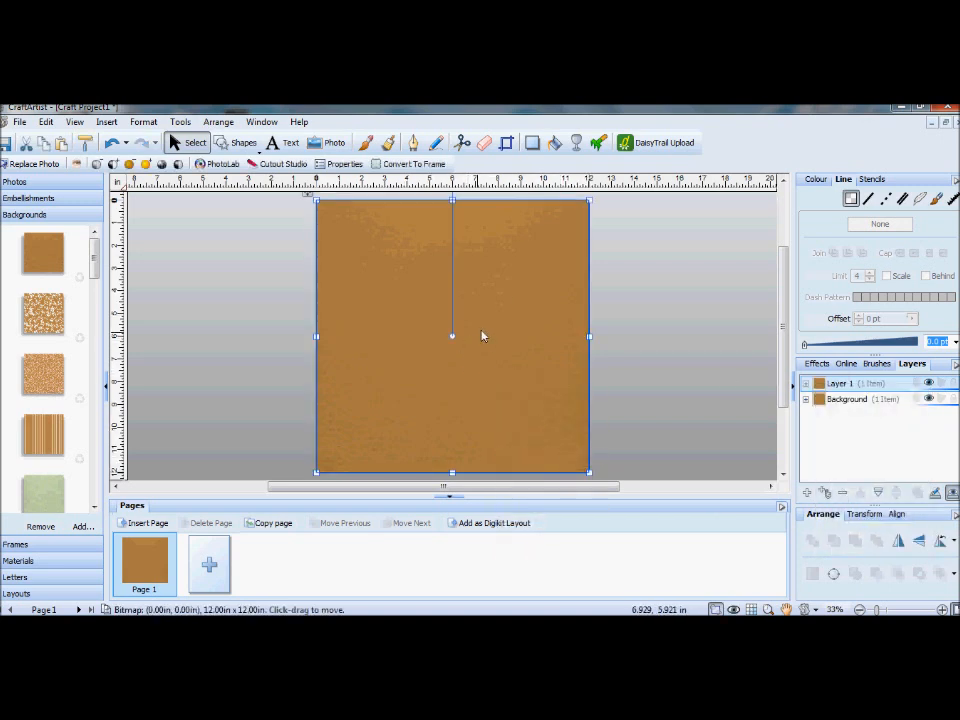
{"action": "mouse_move", "coordinate": [521, 266]}
{"action": "left_mouse_down"}
{"action": "mouse_move", "coordinate": [540, 300]}
{"action": "mouse_move", "coordinate": [521, 268]}
{"action": "left_mouse_up"}
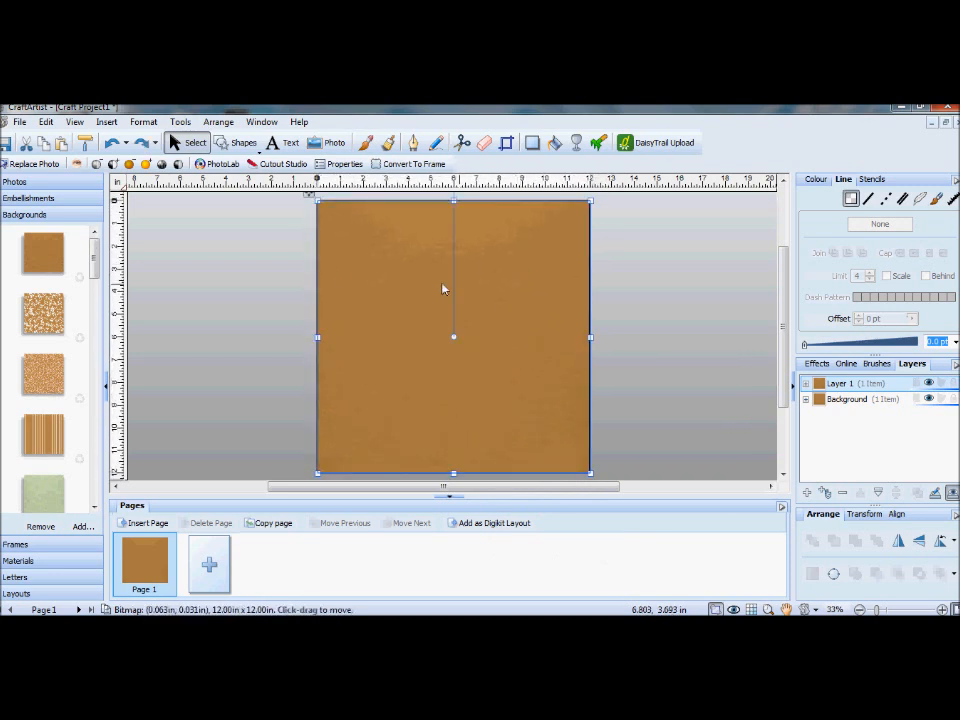
Place the pink and yellow bird embellishment near the page's upper edge and duplicate it into a staggered row of five birds.
{"action": "left_click", "coordinate": [30, 198]}
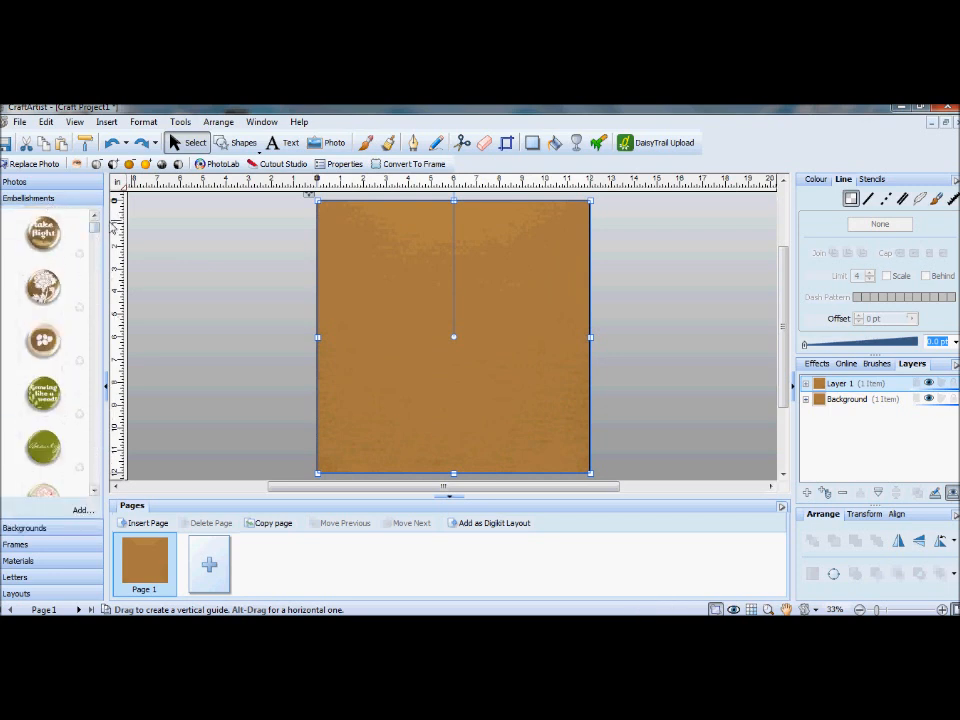
{"action": "left_click_drag", "start_coordinate": [96, 228], "coordinate": [363, 256]}
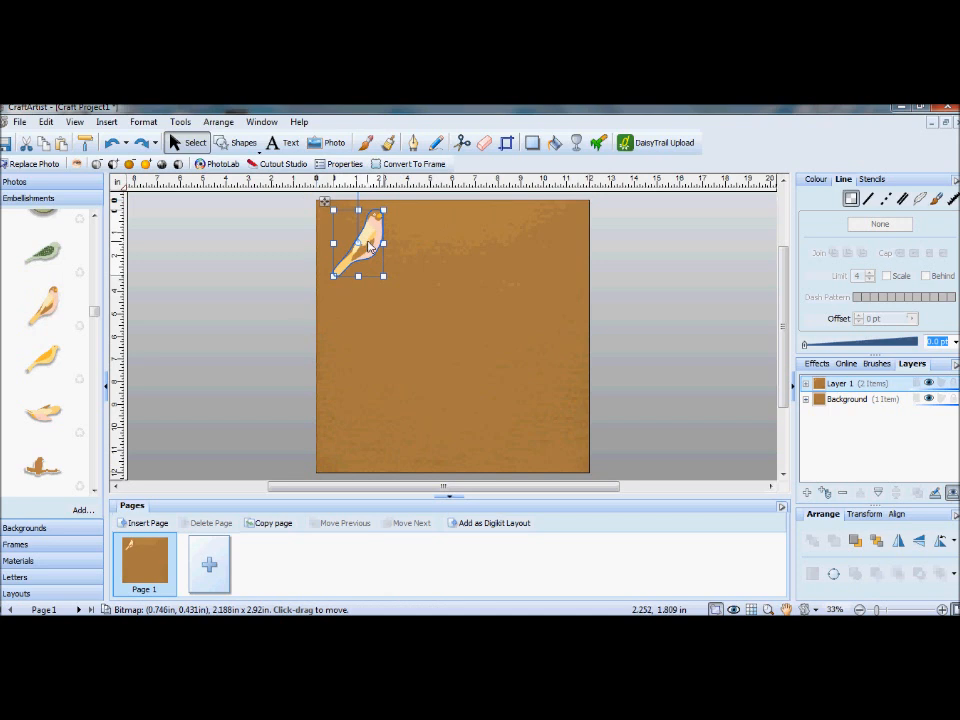
{"action": "left_click_drag", "start_coordinate": [372, 245], "coordinate": [570, 249]}
{"action": "left_click", "coordinate": [222, 256]}
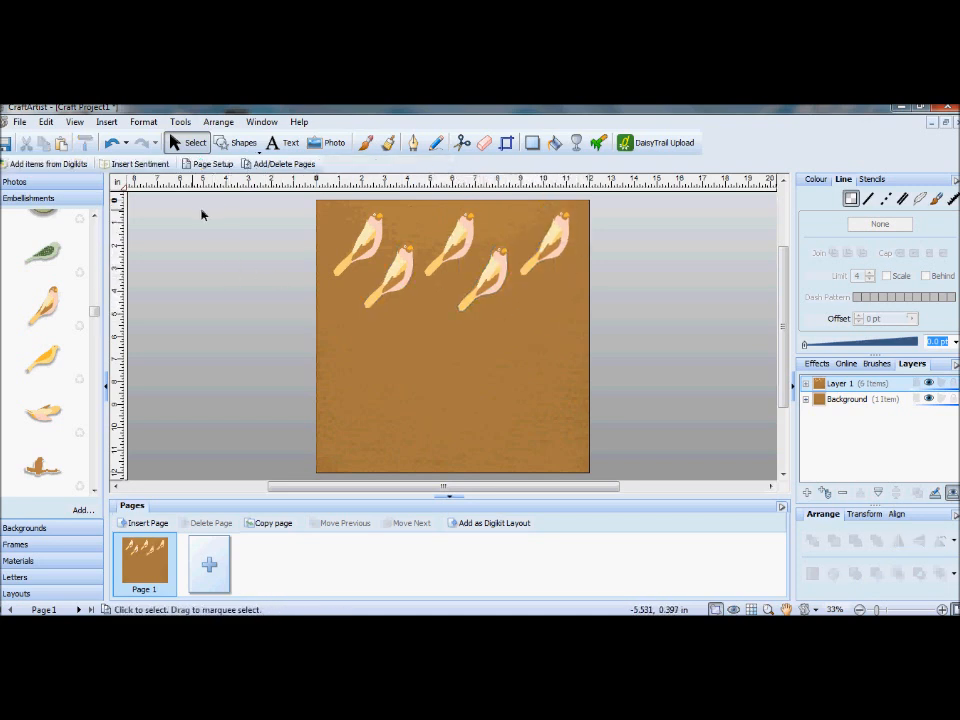
Add the artistic text "Hello" about 6 in wide below the birds, shift it slightly up and left, and return to the Select tool.
{"action": "left_click", "coordinate": [285, 146]}
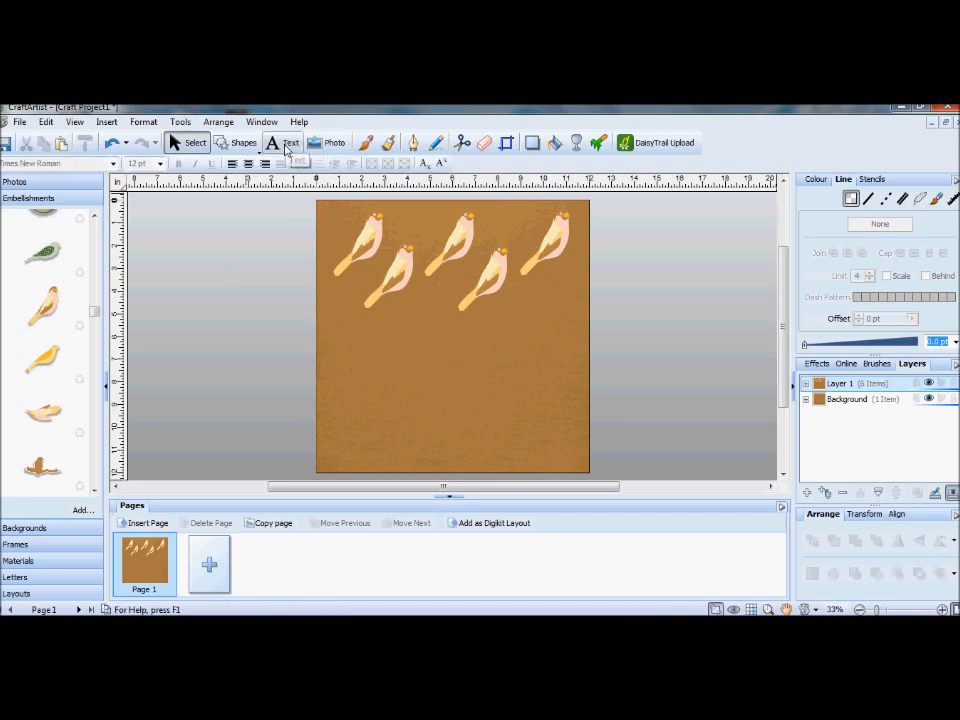
{"action": "left_click", "coordinate": [355, 356]}
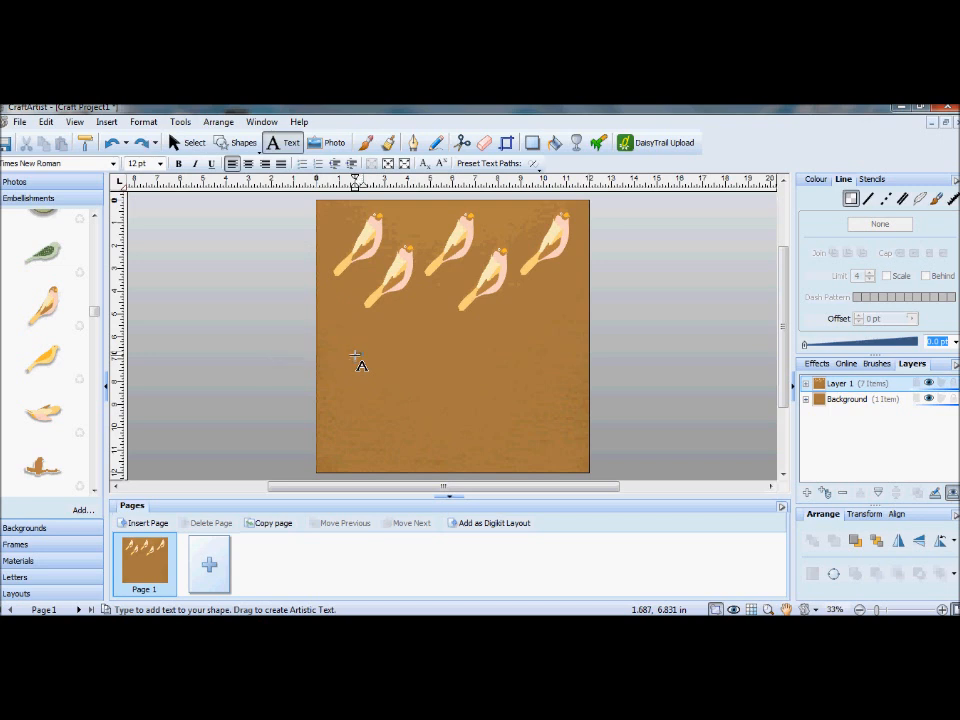
{"action": "left_click_drag", "start_coordinate": [366, 362], "coordinate": [492, 429]}
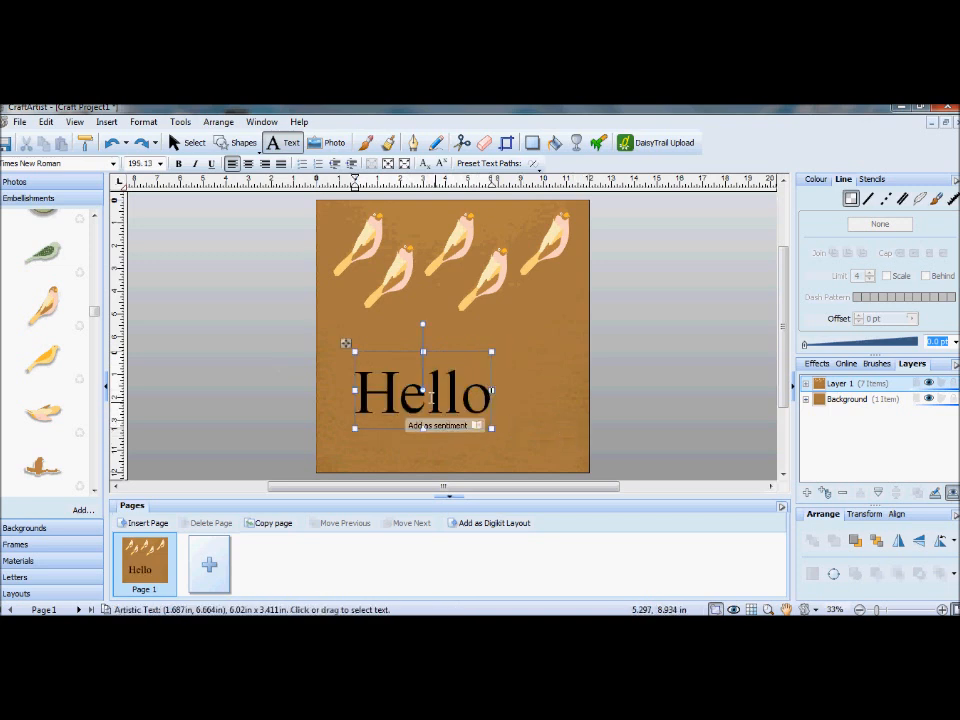
{"action": "left_click_drag", "start_coordinate": [346, 343], "coordinate": [340, 333]}
{"action": "left_click", "coordinate": [287, 342]}
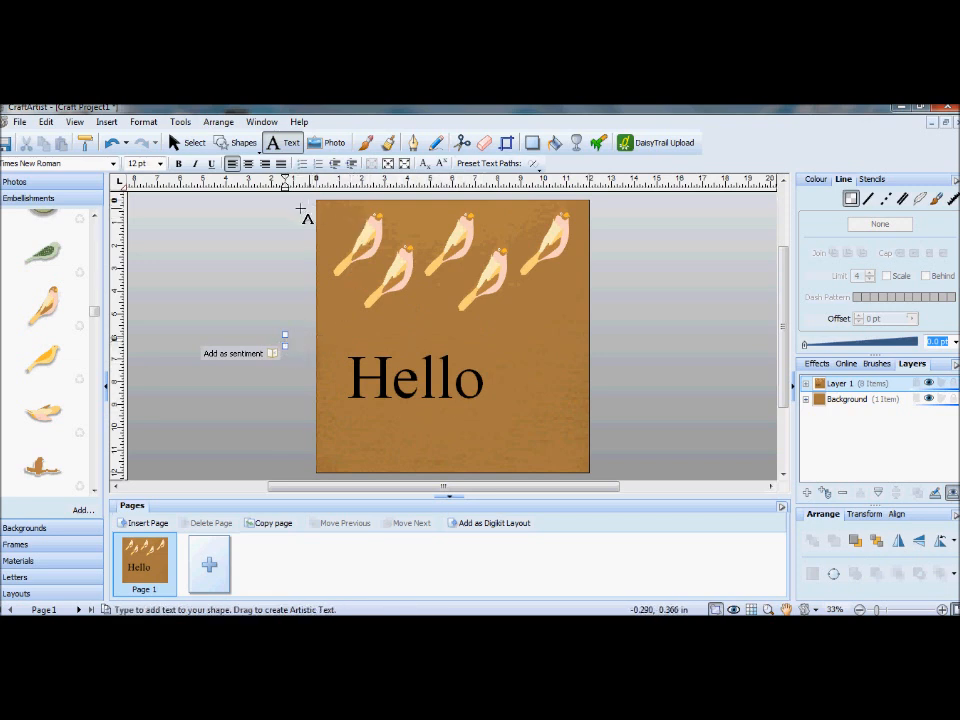
{"action": "left_click", "coordinate": [175, 143]}
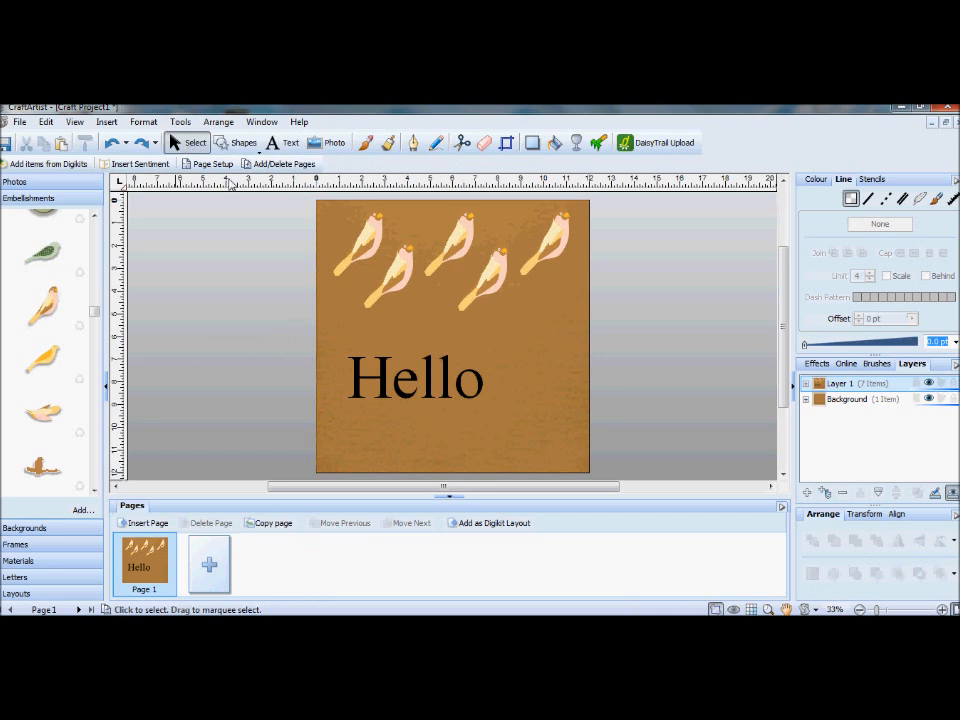
Select the five birds and the Hello text without the brown sheet and group them.
{"action": "left_click", "coordinate": [312, 203]}
{"action": "left_click_drag", "start_coordinate": [302, 197], "coordinate": [631, 456]}
{"action": "key", "text": "ctrl+z"}
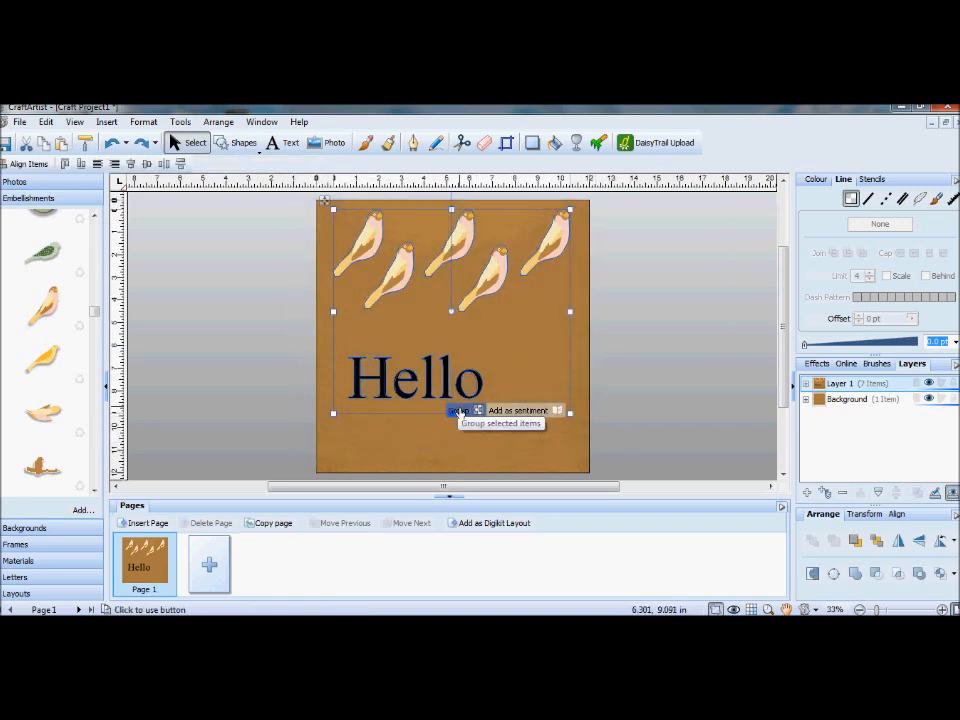
{"action": "left_click", "coordinate": [457, 410]}
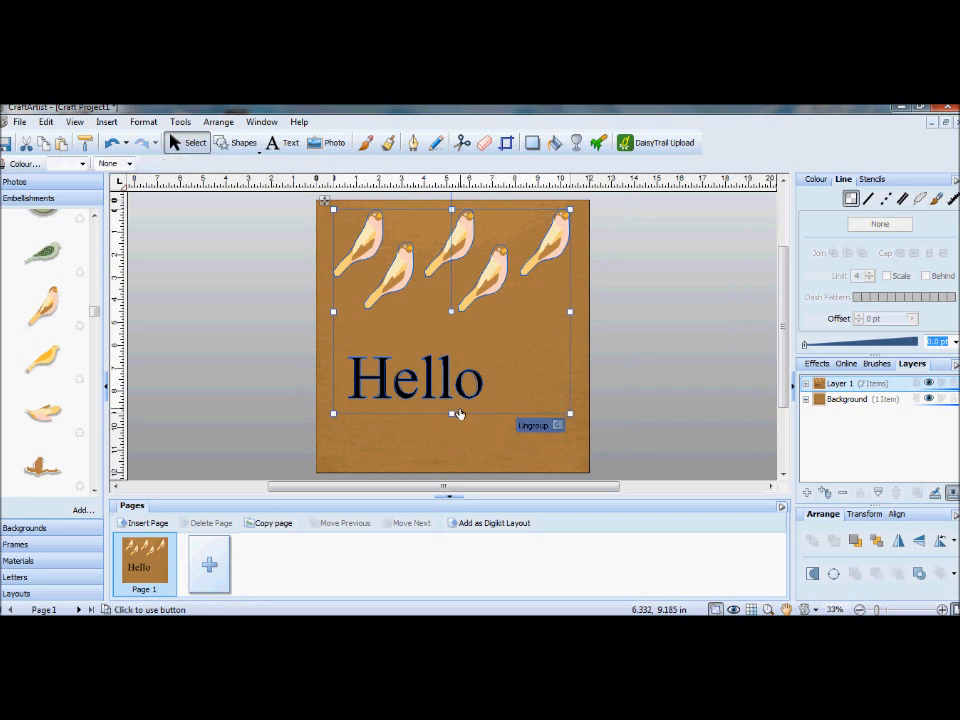
Select the bird and text group together with the brown bitmap on Layer 1 and apply Crop to Top Item.
{"action": "left_click", "coordinate": [686, 326]}
{"action": "left_click", "coordinate": [404, 272]}
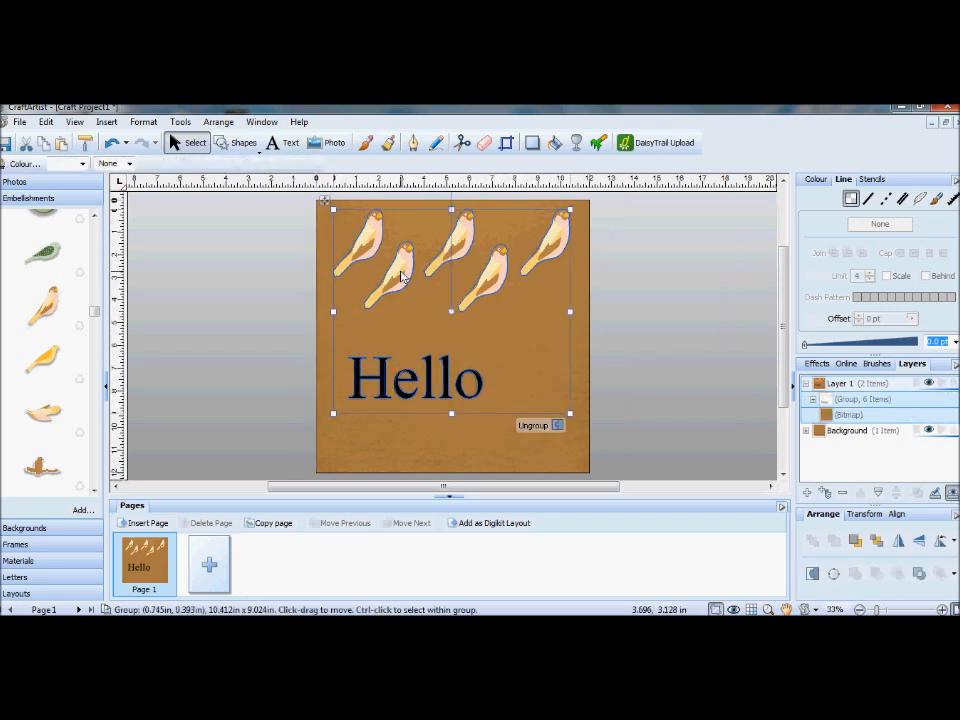
{"action": "left_click", "coordinate": [423, 443], "text": "shift"}
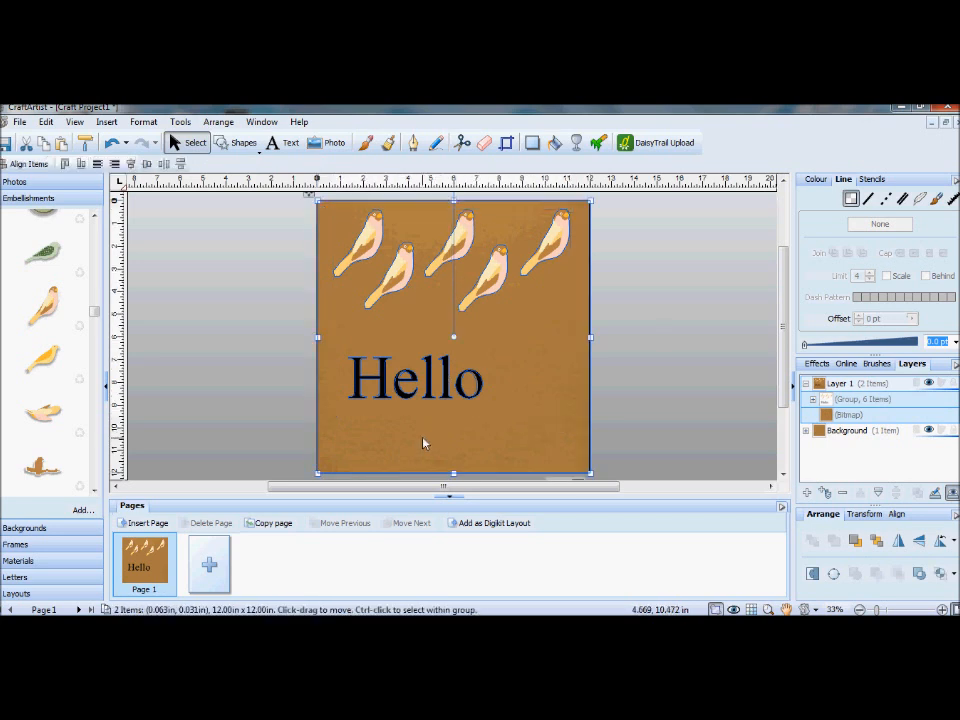
{"action": "left_click", "coordinate": [216, 122]}
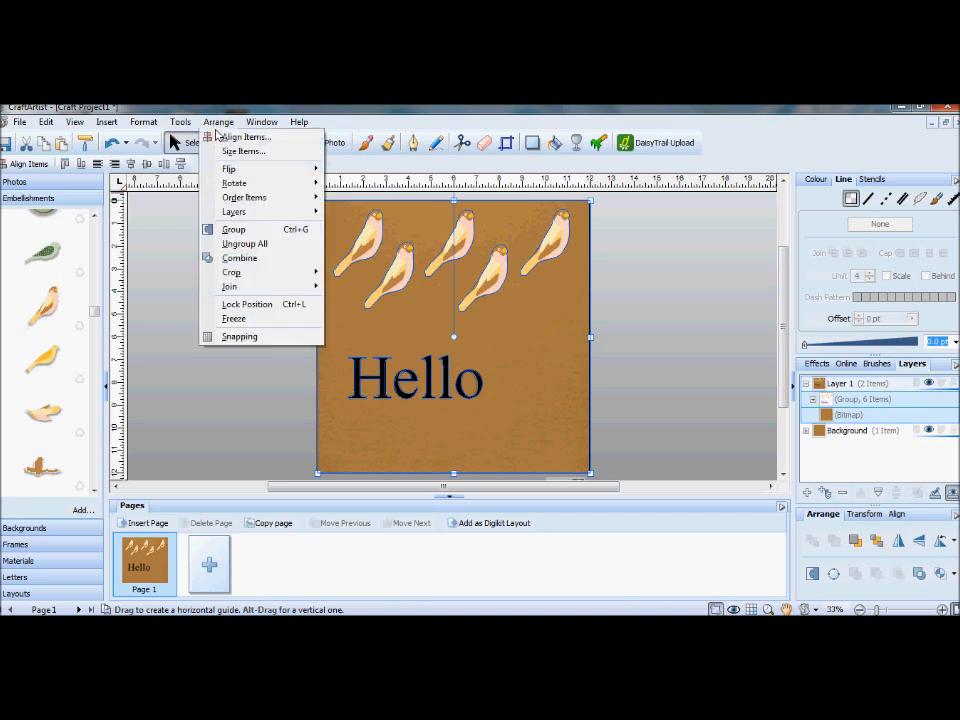
{"action": "mouse_move", "coordinate": [255, 277]}
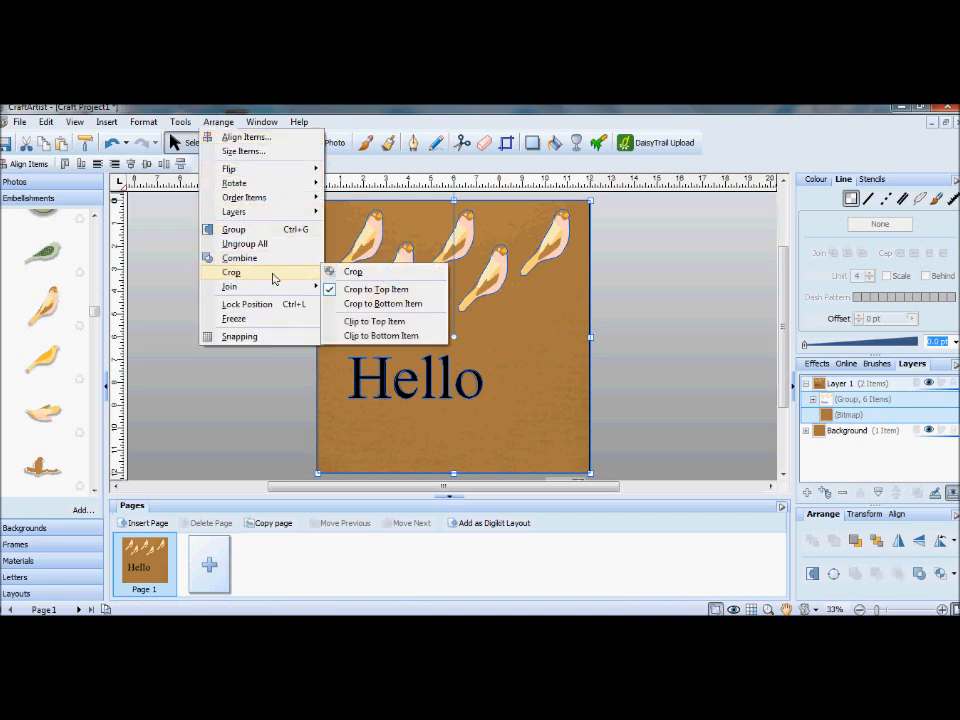
{"action": "left_click", "coordinate": [379, 295]}
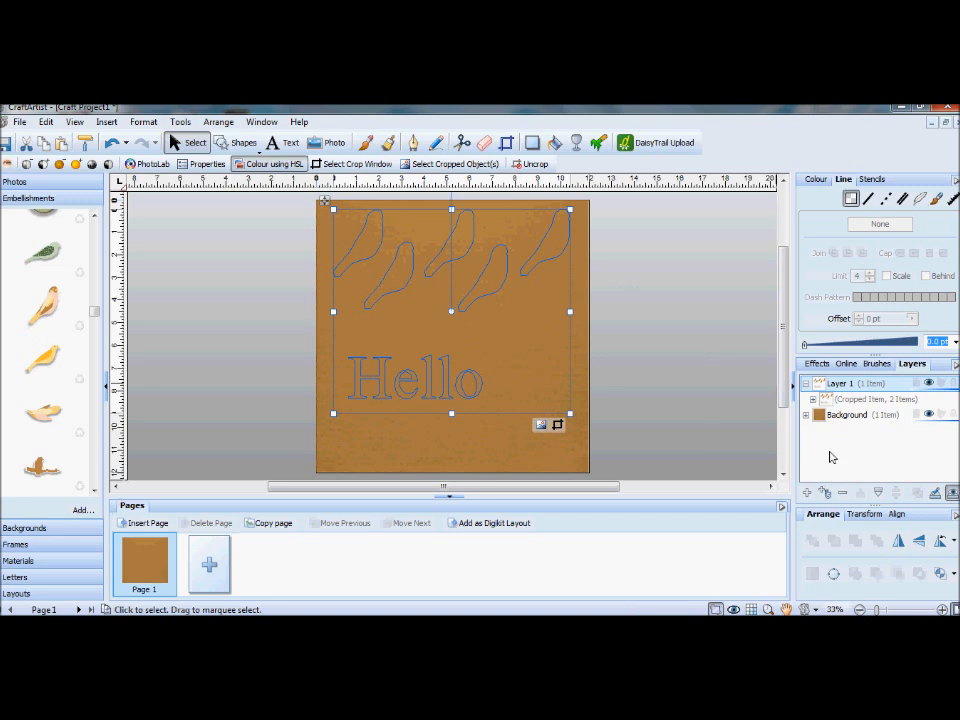
Add a Bevel and Emboss effect to the cropped birds and Hello item, with the light angle at 225 and elevation at 46.
{"action": "left_click", "coordinate": [810, 366]}
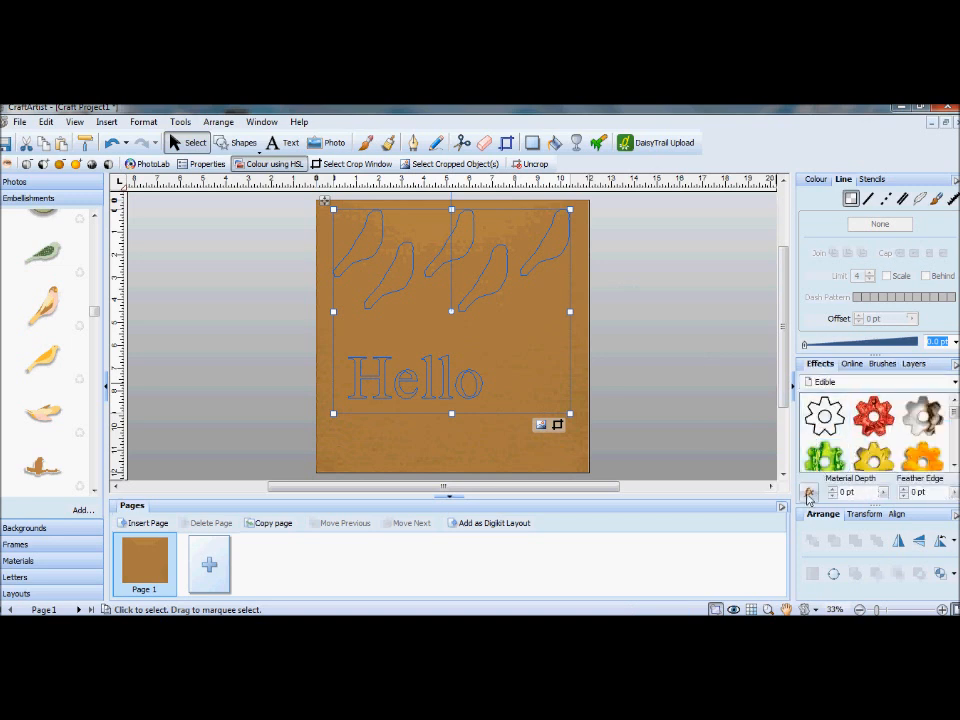
{"action": "left_click", "coordinate": [808, 494]}
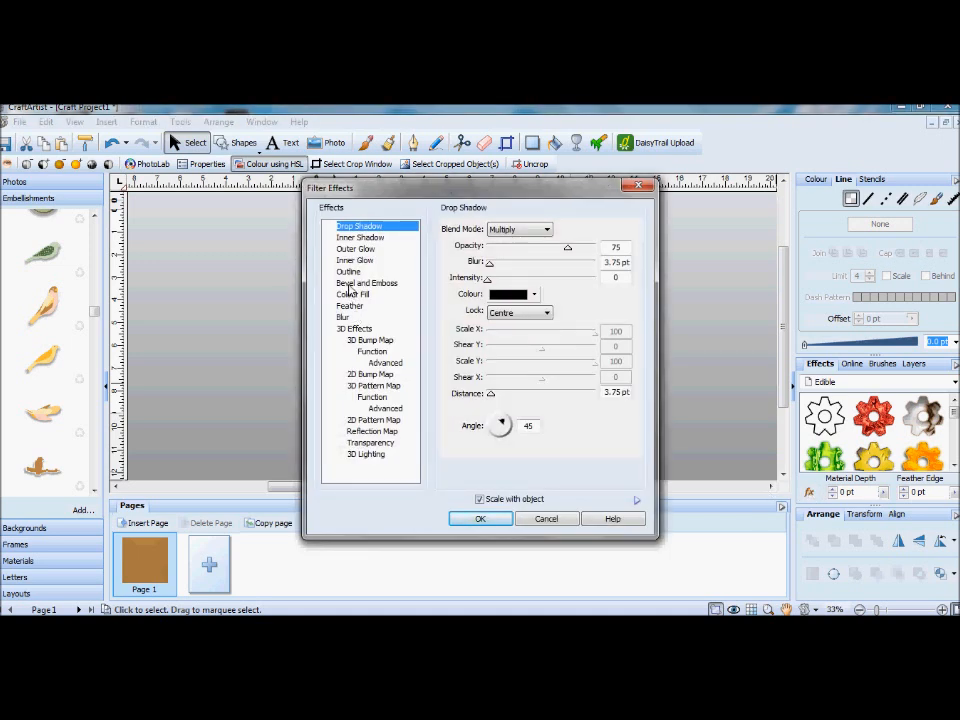
{"action": "left_click", "coordinate": [349, 284]}
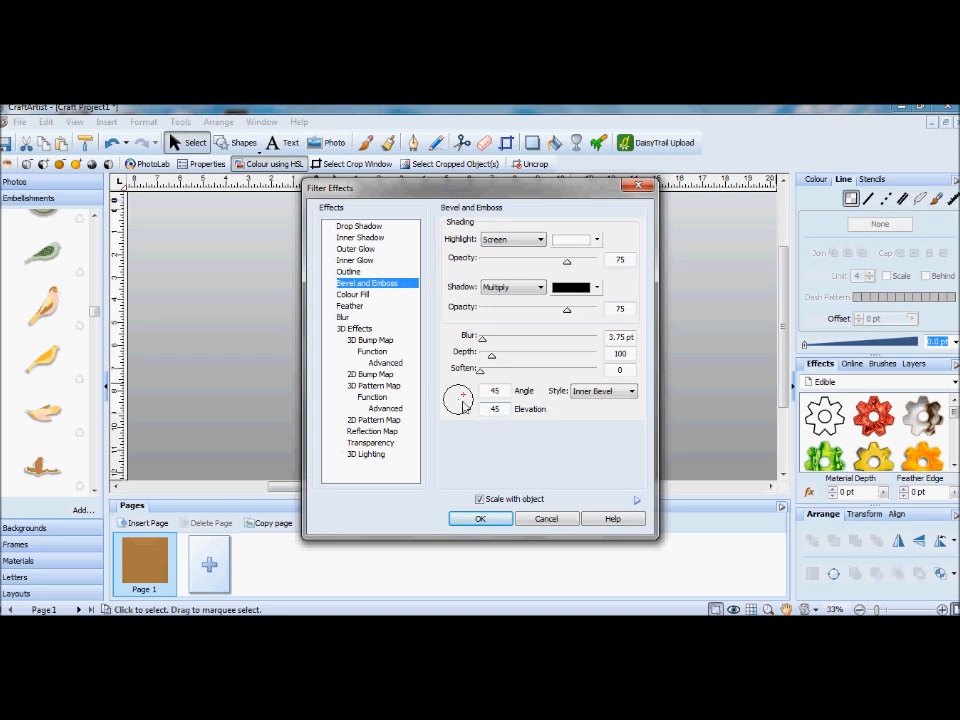
{"action": "mouse_move", "coordinate": [463, 402]}
{"action": "left_mouse_down"}
{"action": "mouse_move", "coordinate": [451, 408]}
{"action": "mouse_move", "coordinate": [450, 399]}
{"action": "left_mouse_up"}
{"action": "left_click_drag", "start_coordinate": [469, 189], "coordinate": [747, 144]}
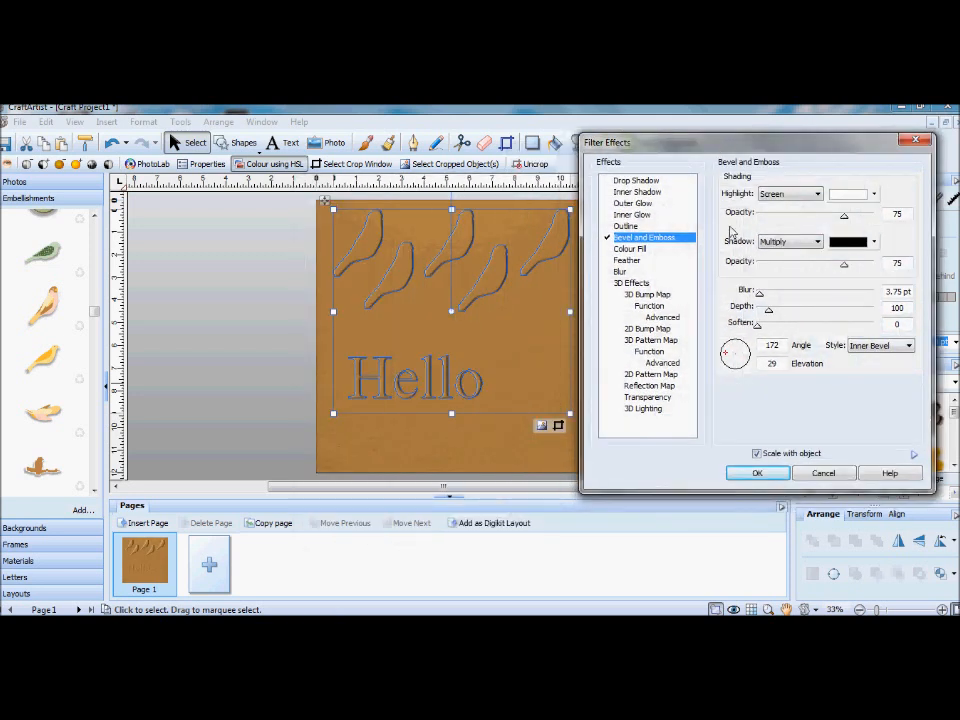
{"action": "left_click", "coordinate": [748, 354]}
{"action": "left_click", "coordinate": [734, 345]}
{"action": "left_click", "coordinate": [740, 350]}
{"action": "left_click_drag", "start_coordinate": [779, 345], "coordinate": [734, 347]}
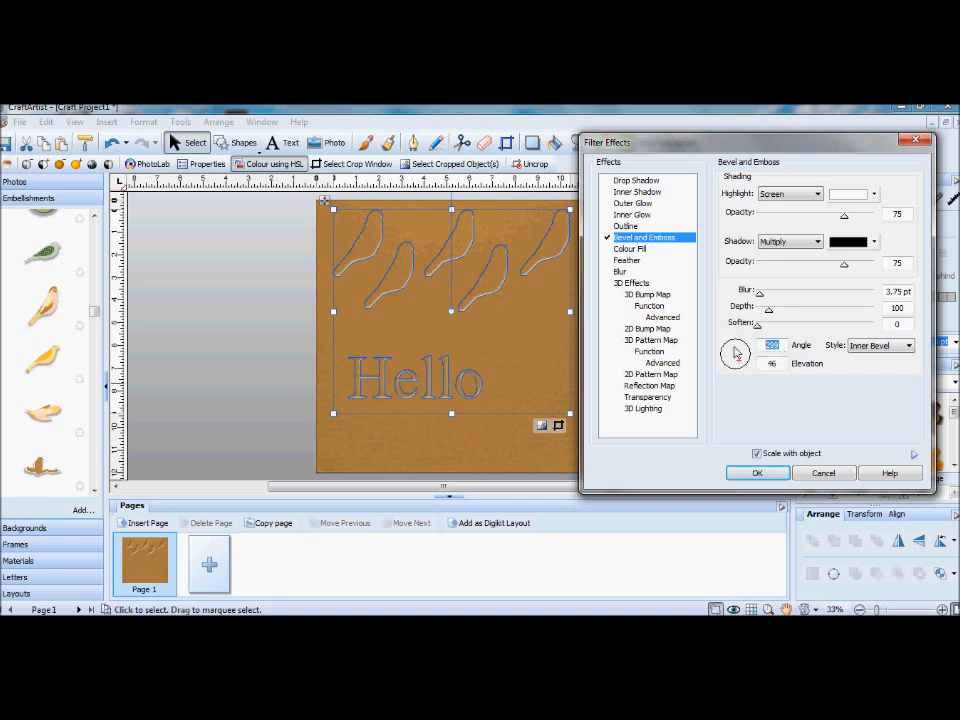
{"action": "type", "text": "225"}
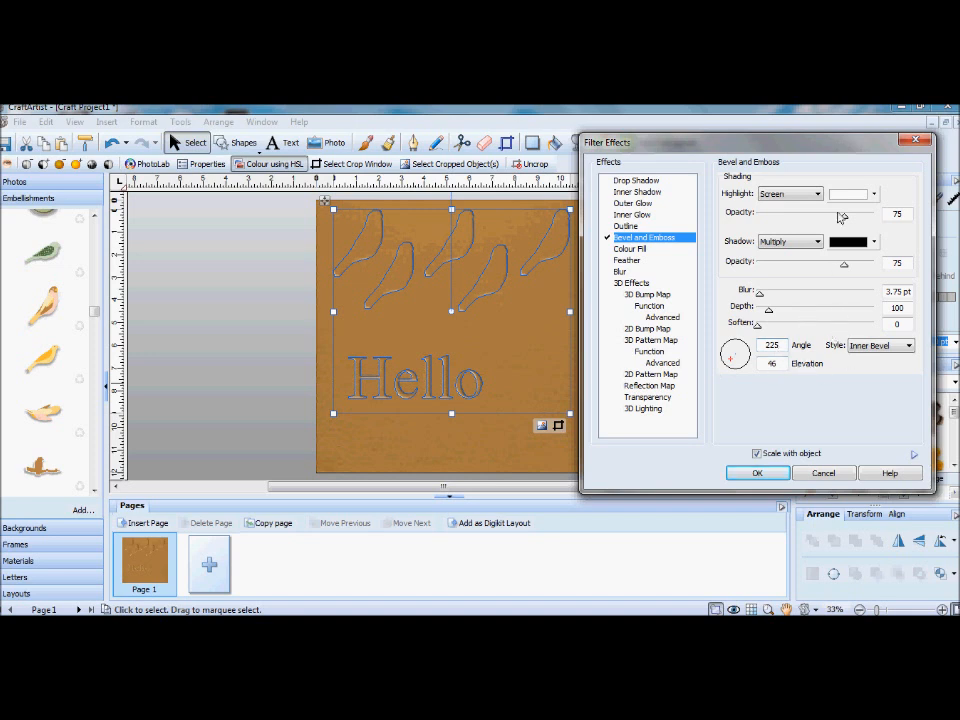
Set the bevel style to Emboss, apply the filter effect and deselect the item.
{"action": "left_click", "coordinate": [911, 347]}
{"action": "left_click", "coordinate": [890, 377]}
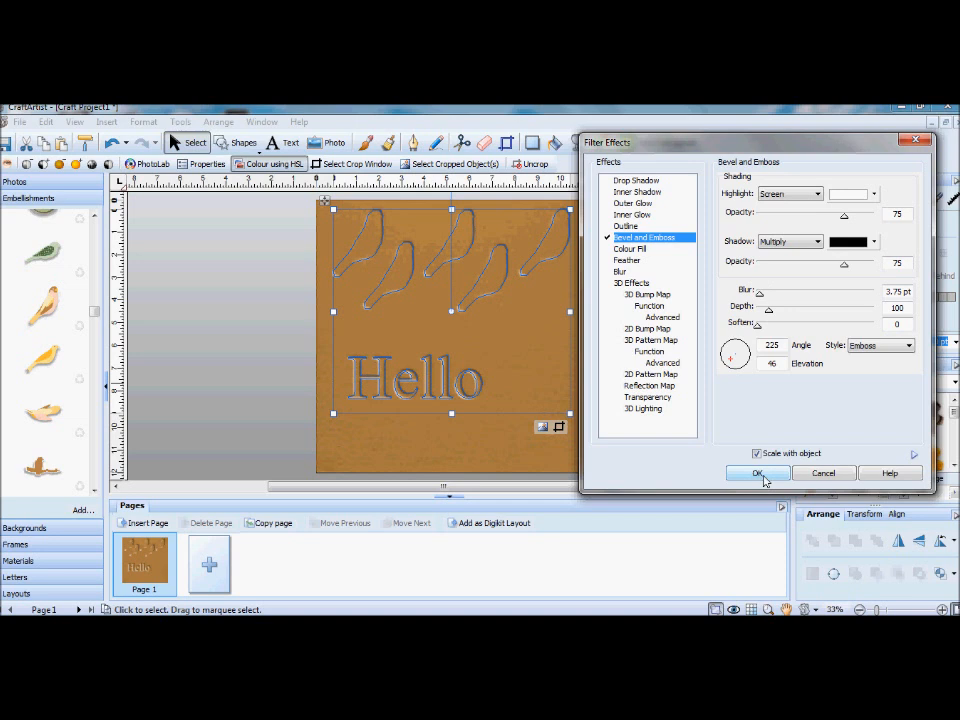
{"action": "left_click", "coordinate": [758, 474]}
{"action": "left_click", "coordinate": [615, 310]}
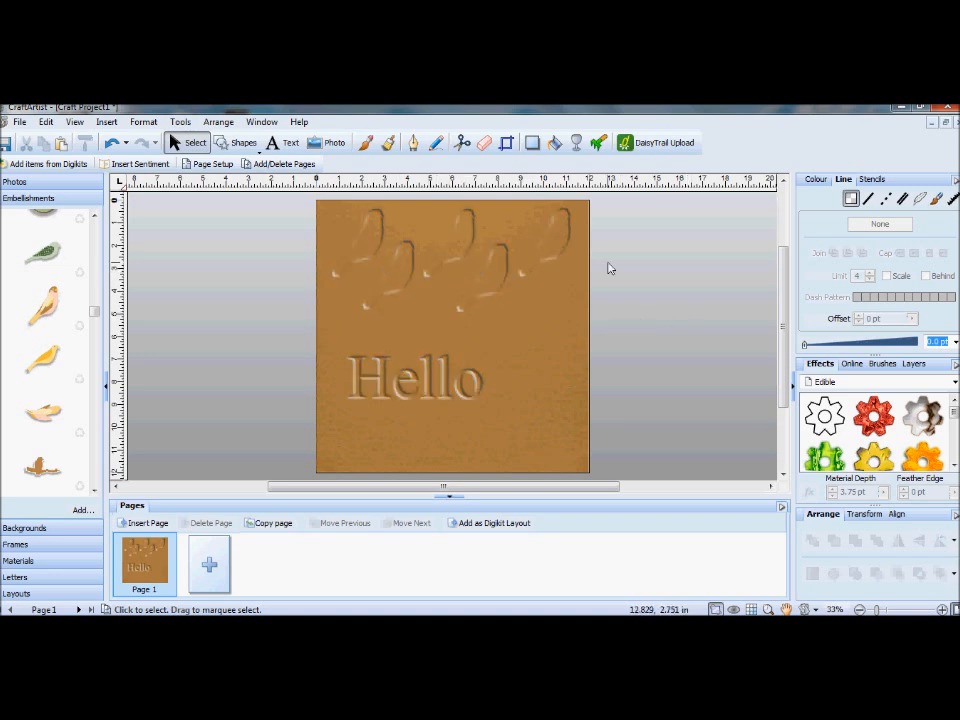
Copy the embossed birds and Hello item and paste the duplicate in place over the original.
{"action": "left_click", "coordinate": [396, 282]}
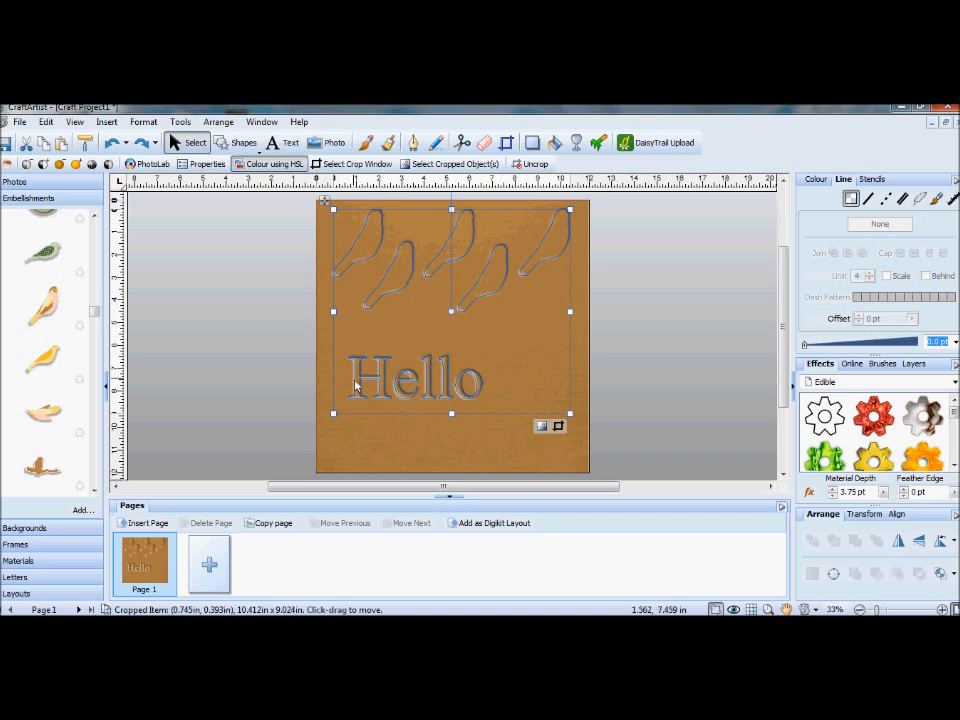
{"action": "right_click", "coordinate": [427, 259]}
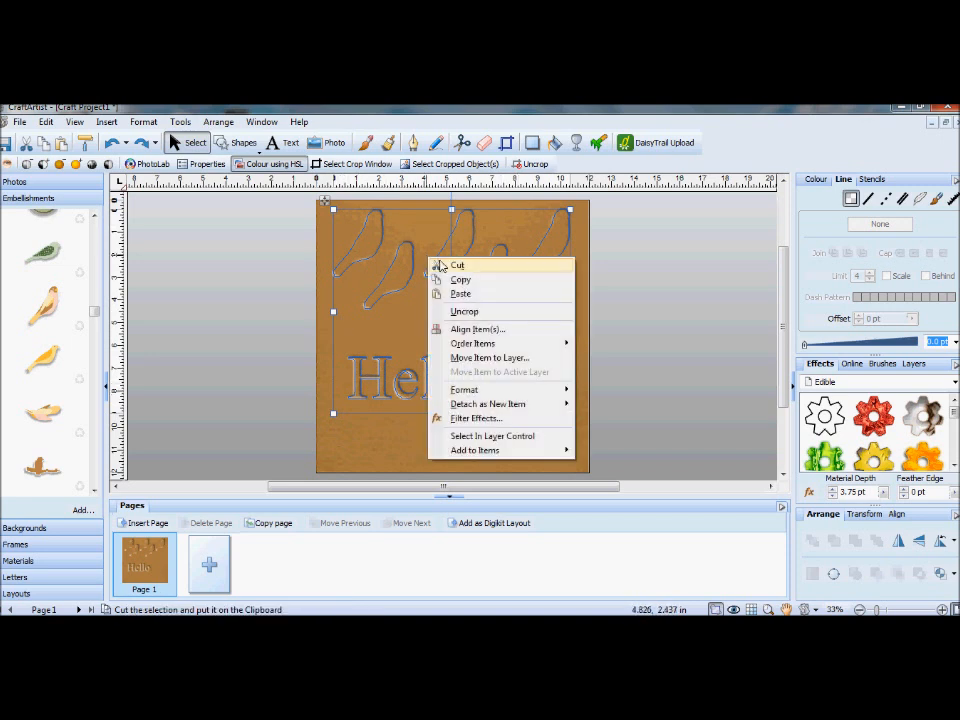
{"action": "left_click", "coordinate": [461, 282]}
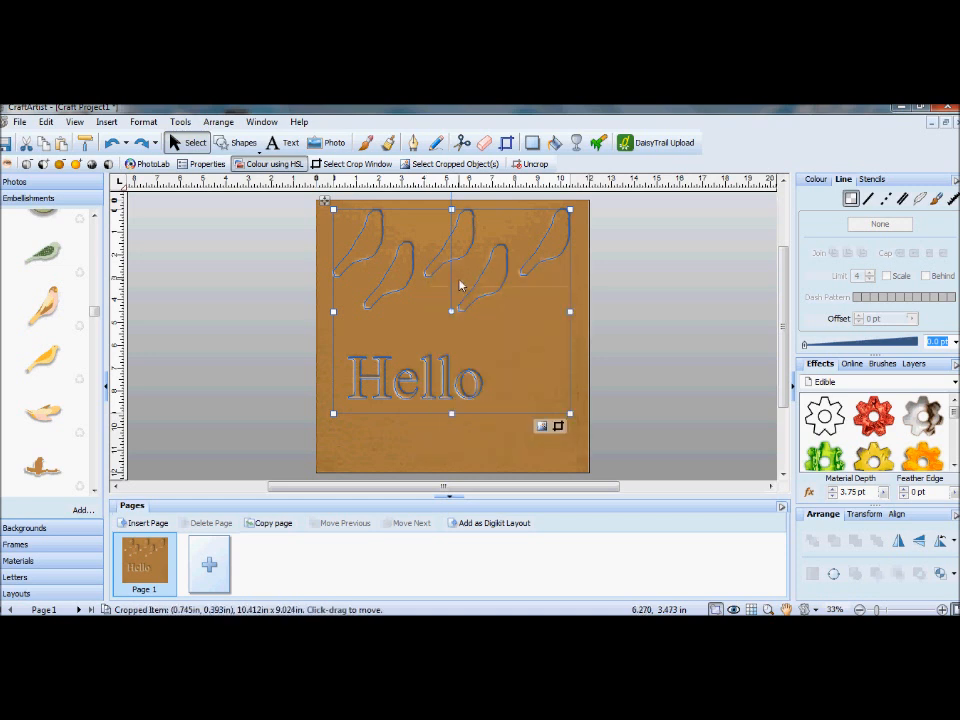
{"action": "right_click", "coordinate": [461, 286]}
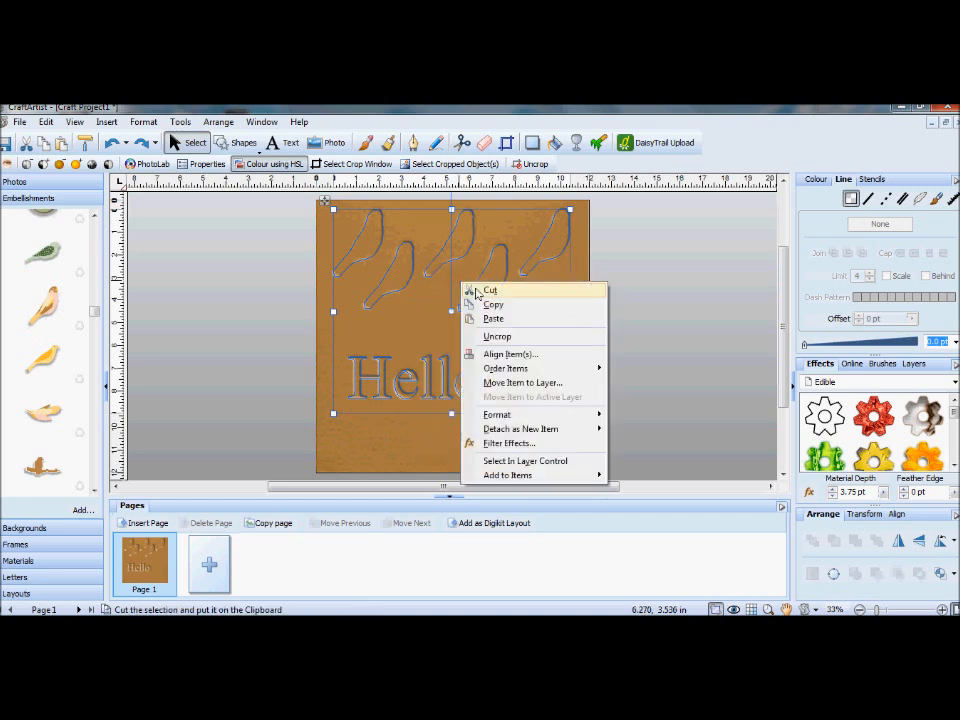
{"action": "left_click", "coordinate": [493, 319]}
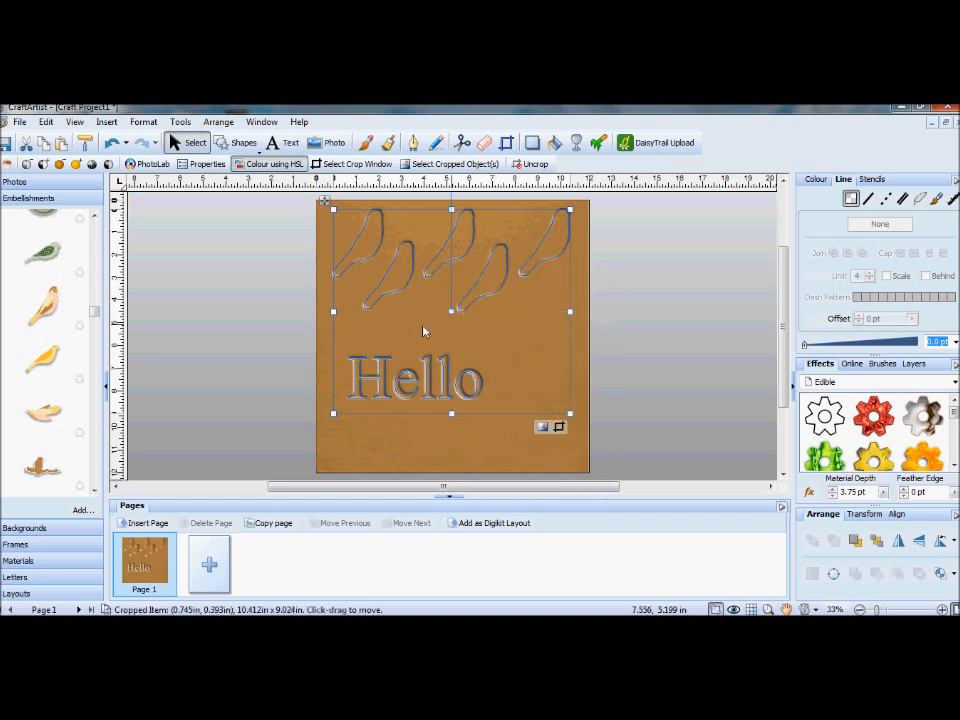
{"action": "left_click", "coordinate": [268, 306]}
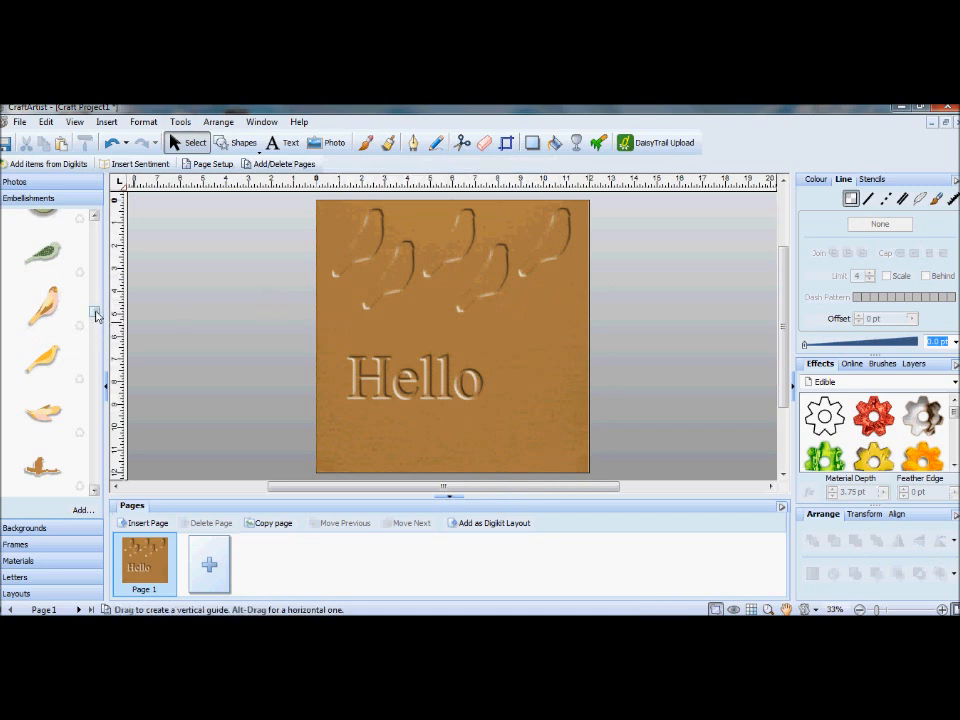
Add the cream flower embellishment to the page, shrink it to about 1 in wide and place it on the first bird.
{"action": "scroll", "coordinate": [94, 325], "scroll_direction": "down", "scroll_amount": 3}
{"action": "left_click_drag", "start_coordinate": [96, 320], "coordinate": [104, 366]}
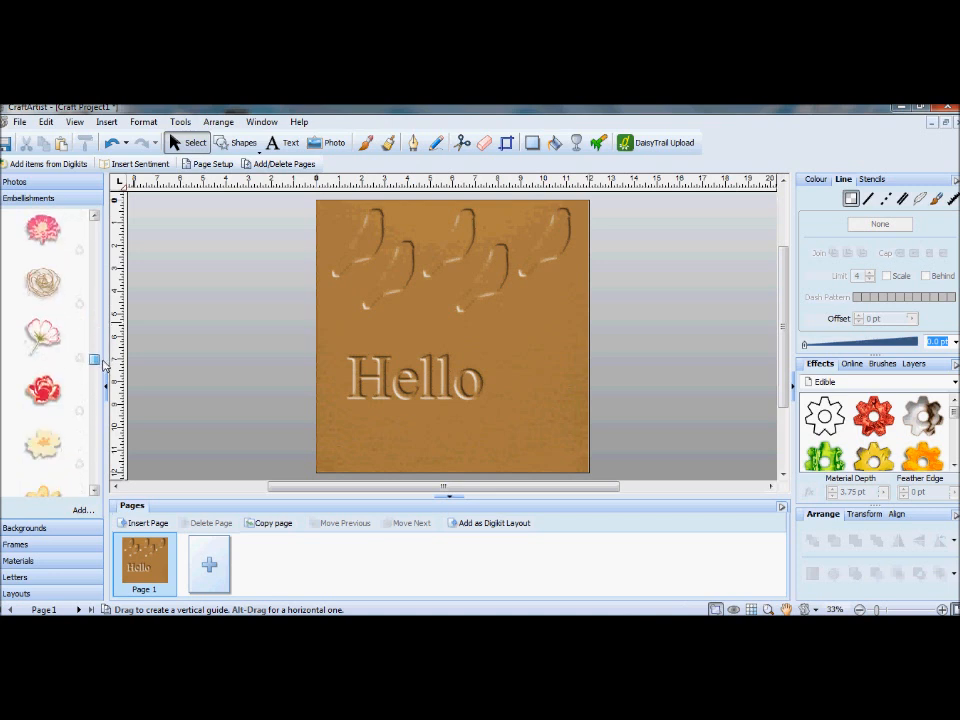
{"action": "left_click_drag", "start_coordinate": [40, 450], "coordinate": [298, 317]}
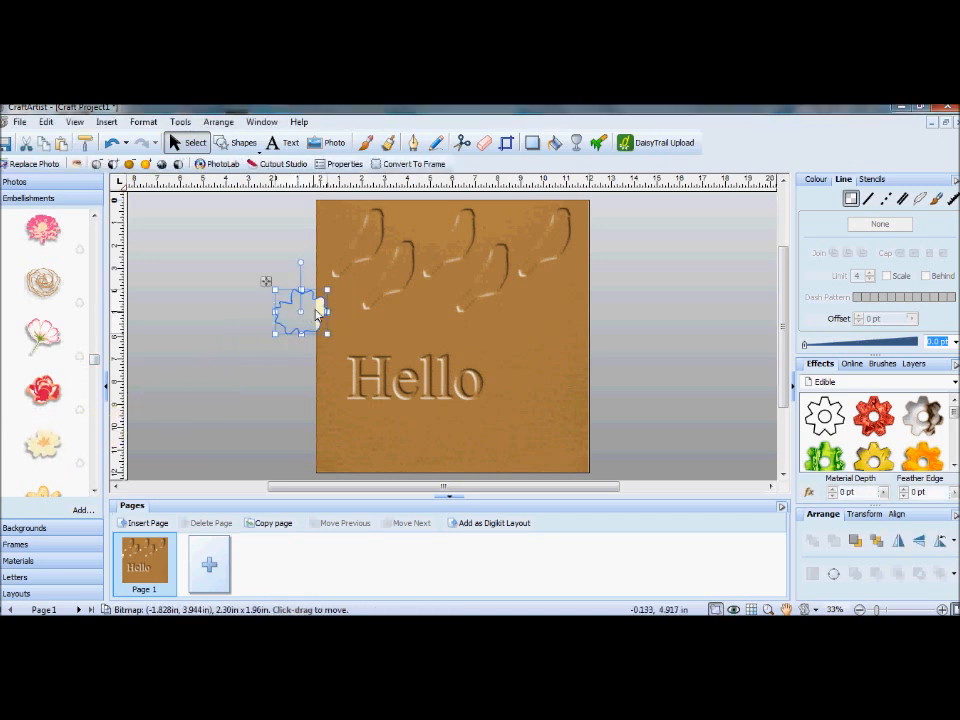
{"action": "left_click_drag", "start_coordinate": [266, 281], "coordinate": [337, 207]}
{"action": "left_click_drag", "start_coordinate": [399, 263], "coordinate": [347, 223]}
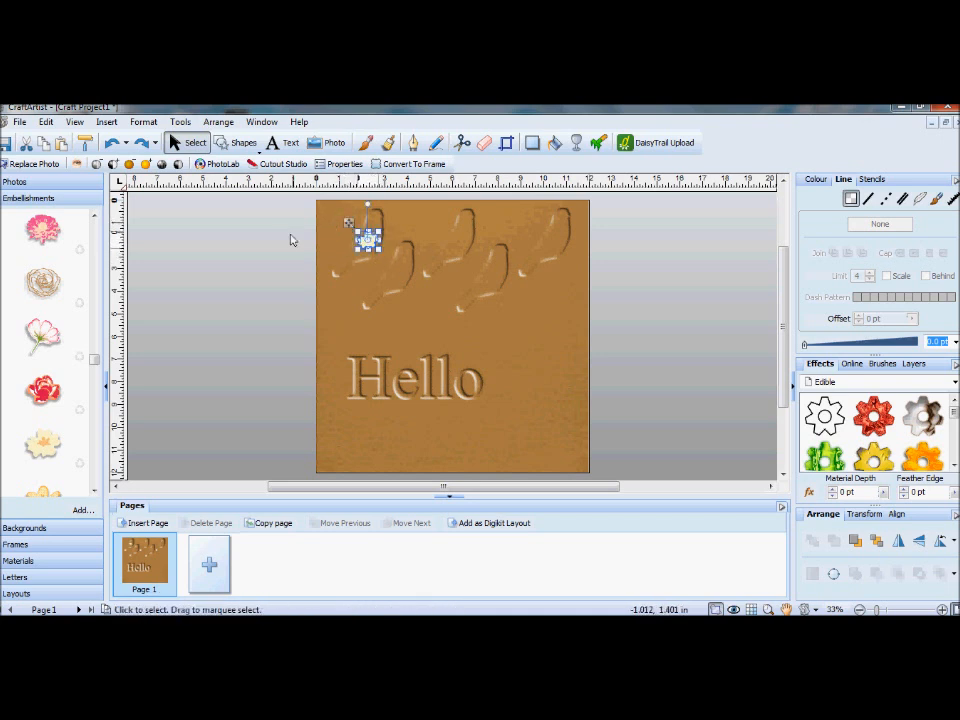
{"action": "left_click", "coordinate": [270, 252]}
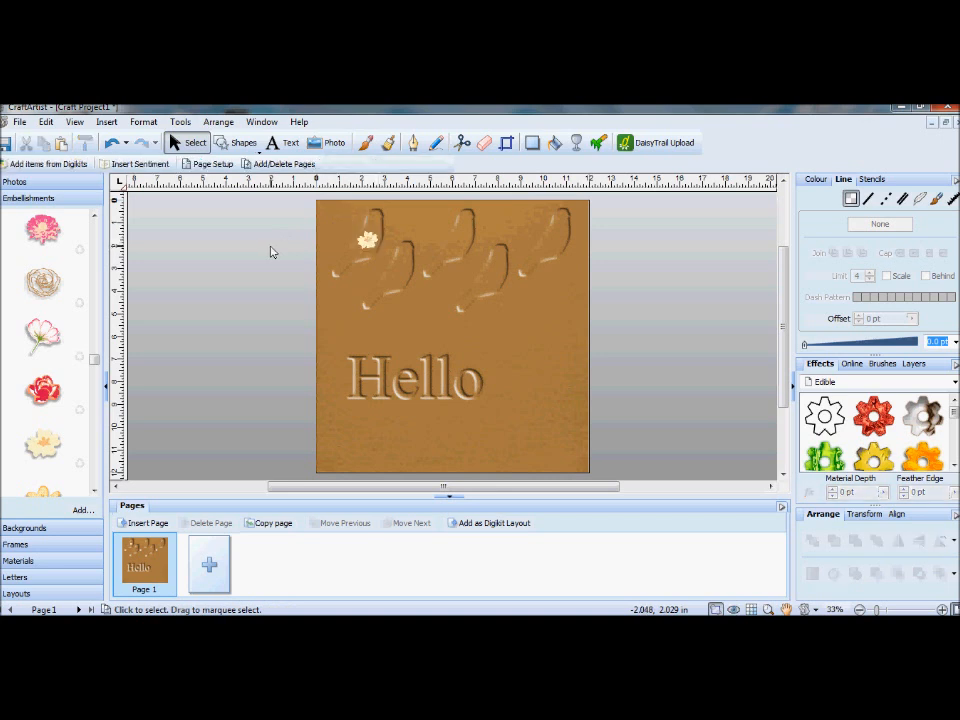
Select the small flower together with the embossed birds and Hello item and apply Crop to Top Item.
{"action": "left_click", "coordinate": [367, 240]}
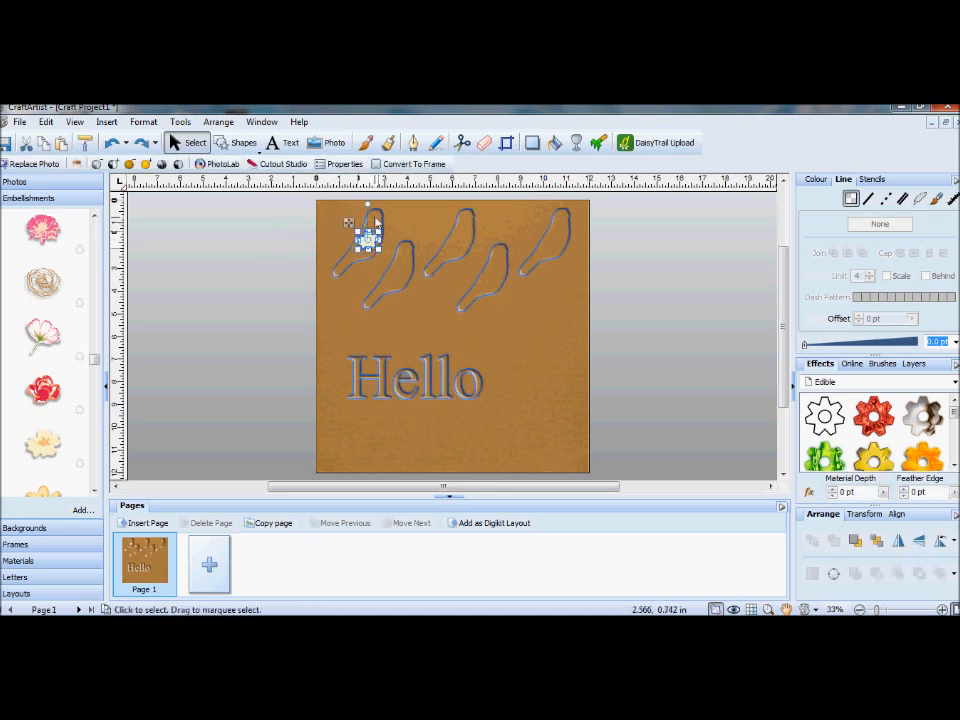
{"action": "left_click", "coordinate": [377, 222], "text": "shift"}
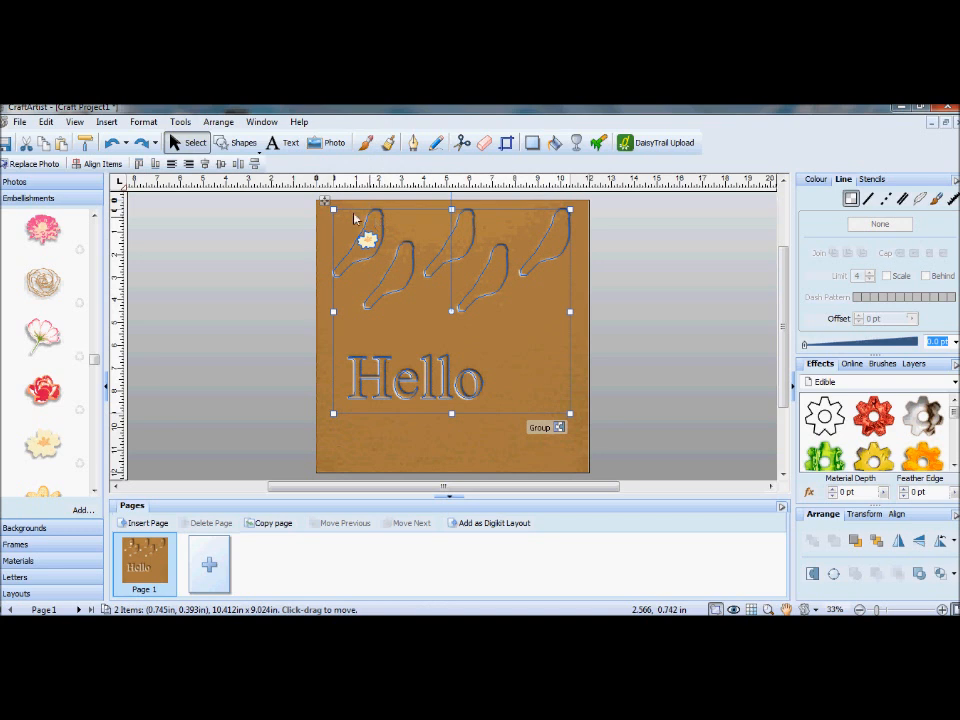
{"action": "left_click", "coordinate": [224, 124]}
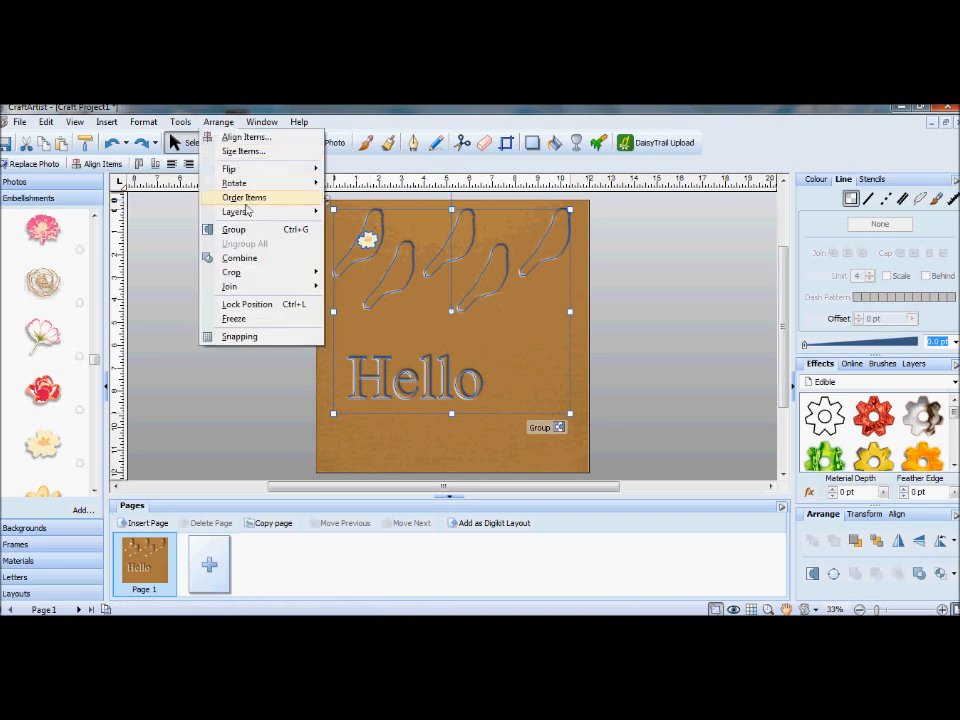
{"action": "mouse_move", "coordinate": [250, 273]}
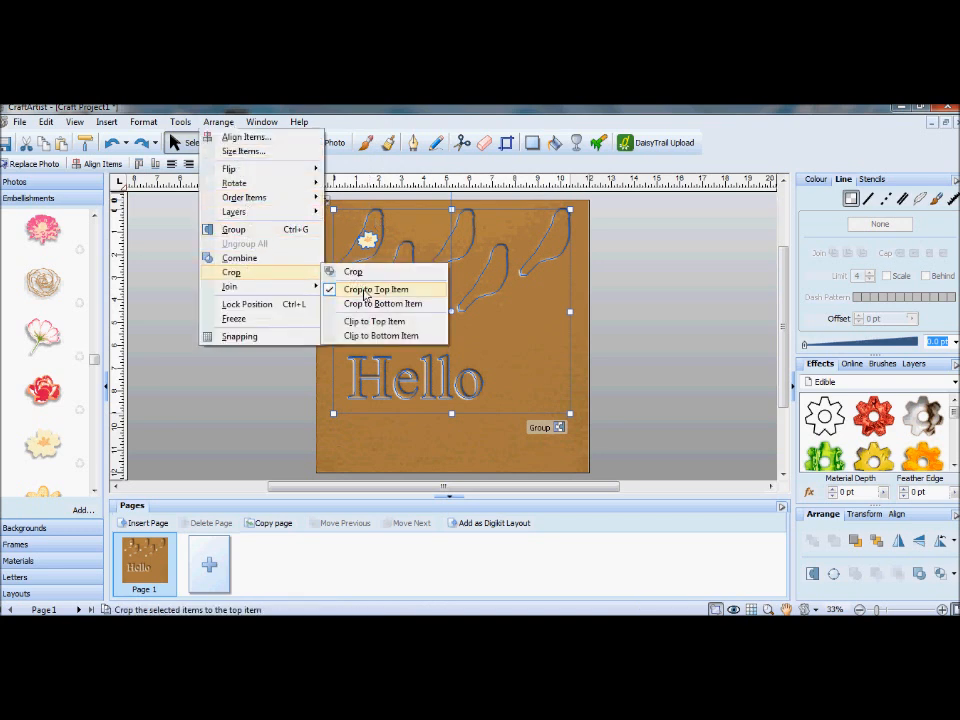
{"action": "left_click", "coordinate": [354, 287]}
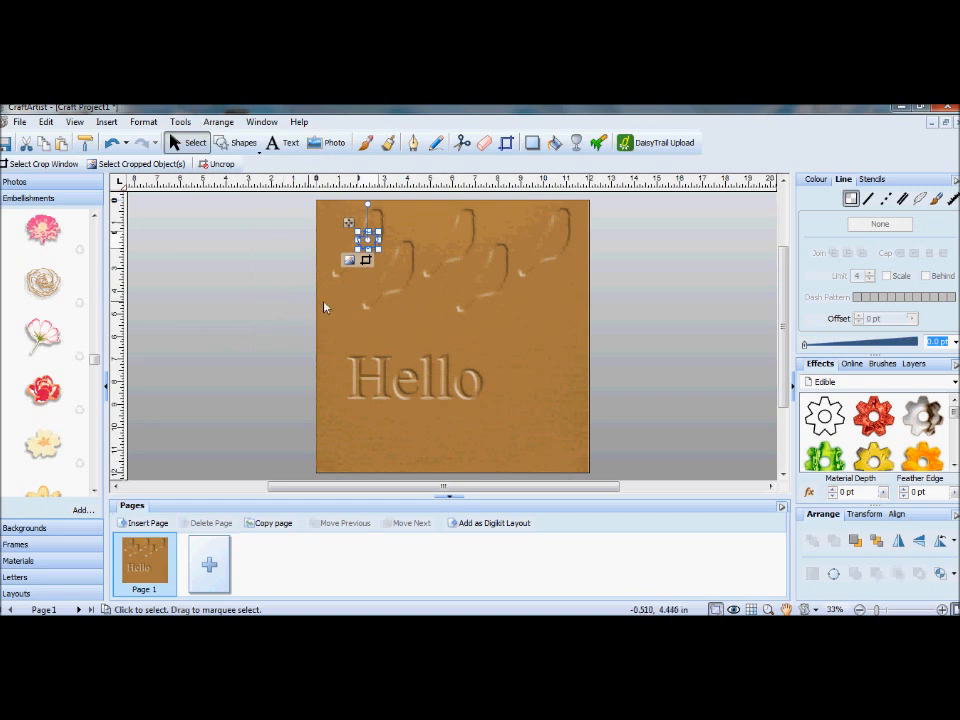
Give the cropped flower a Bevel and Emboss effect with the Emboss style and a 225 angle, and nudge the flower slightly.
{"action": "left_click", "coordinate": [811, 494]}
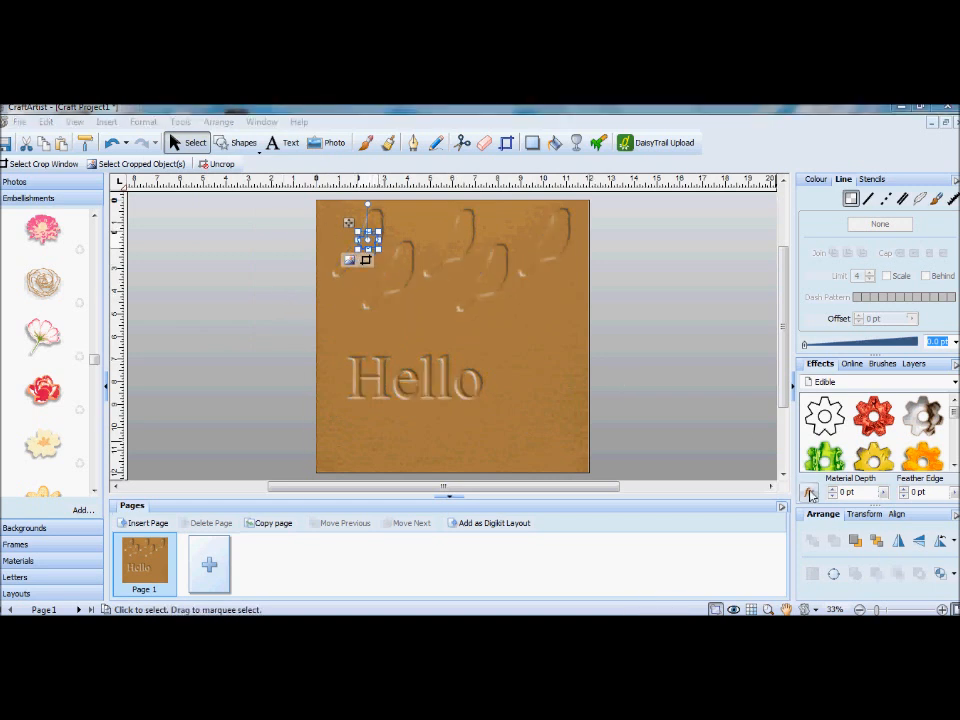
{"action": "left_click", "coordinate": [340, 283]}
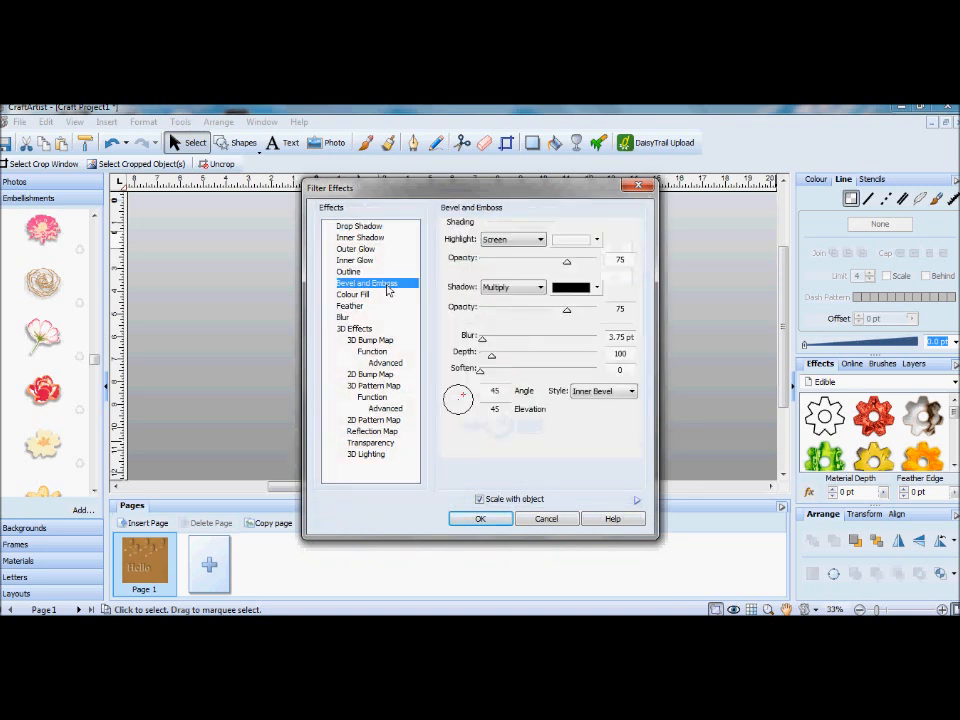
{"action": "left_click", "coordinate": [632, 391]}
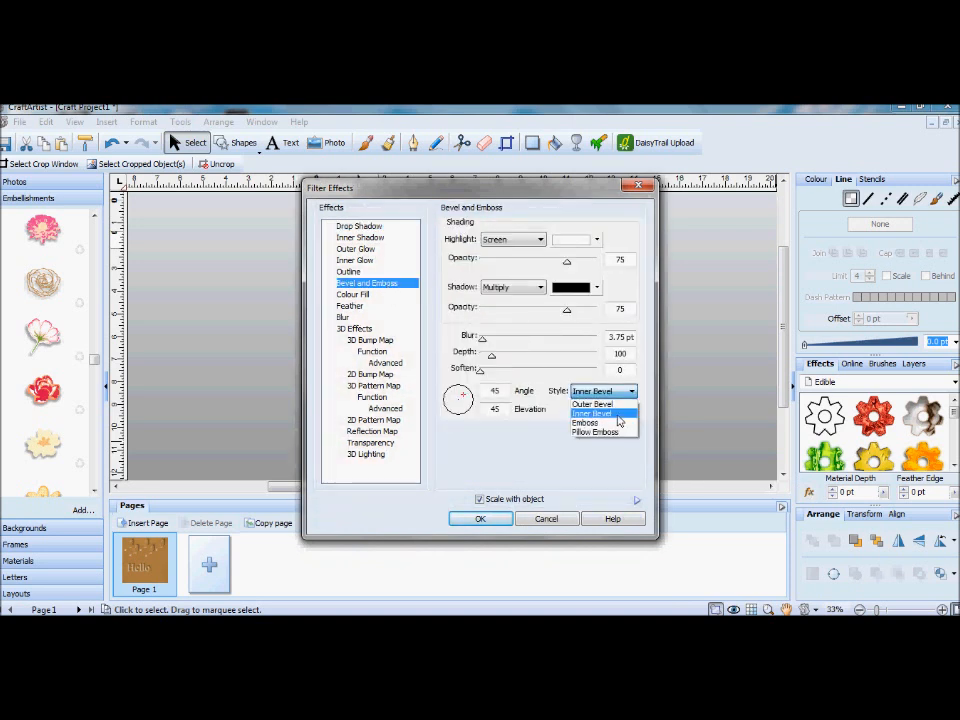
{"action": "left_click", "coordinate": [595, 423]}
{"action": "left_click_drag", "start_coordinate": [505, 394], "coordinate": [474, 392]}
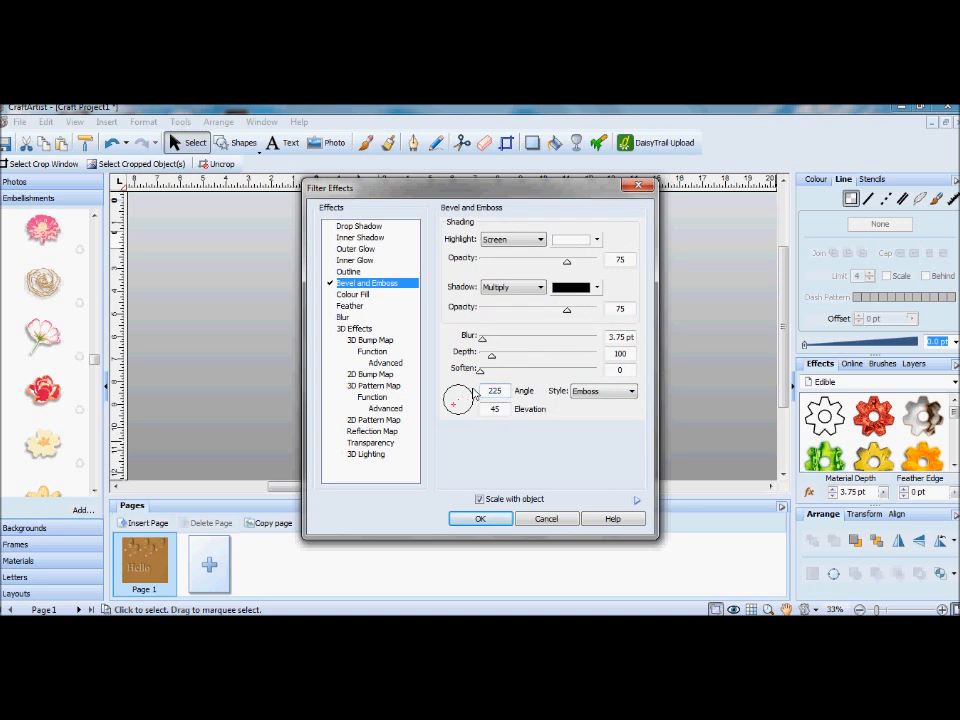
{"action": "left_click", "coordinate": [483, 519]}
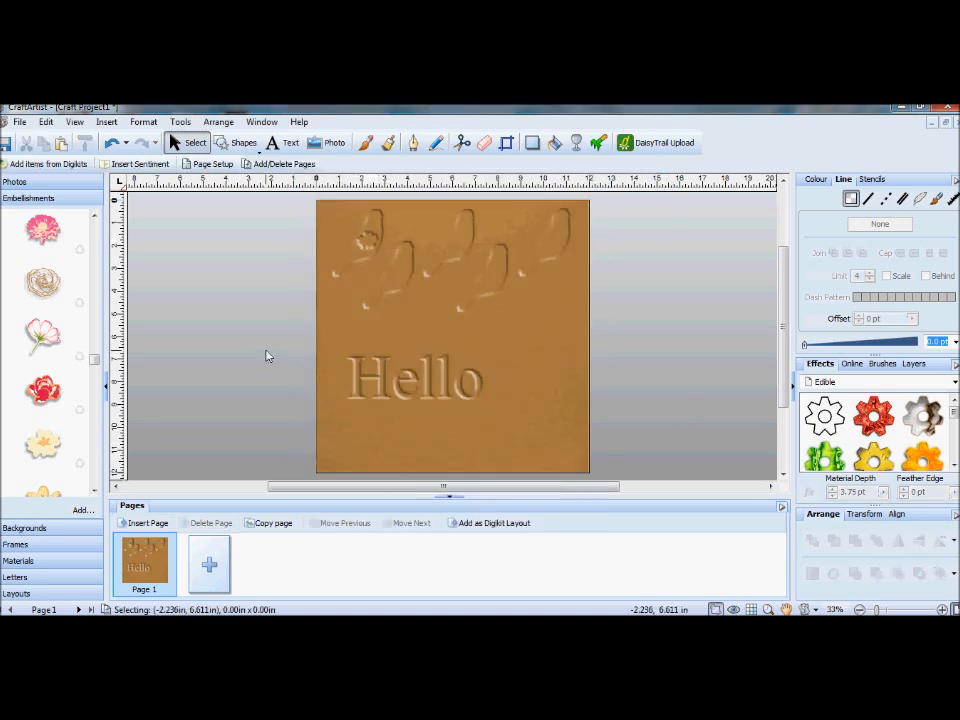
{"action": "mouse_move", "coordinate": [365, 242]}
{"action": "left_mouse_down"}
{"action": "mouse_move", "coordinate": [372, 246]}
{"action": "mouse_move", "coordinate": [368, 236]}
{"action": "left_mouse_up"}
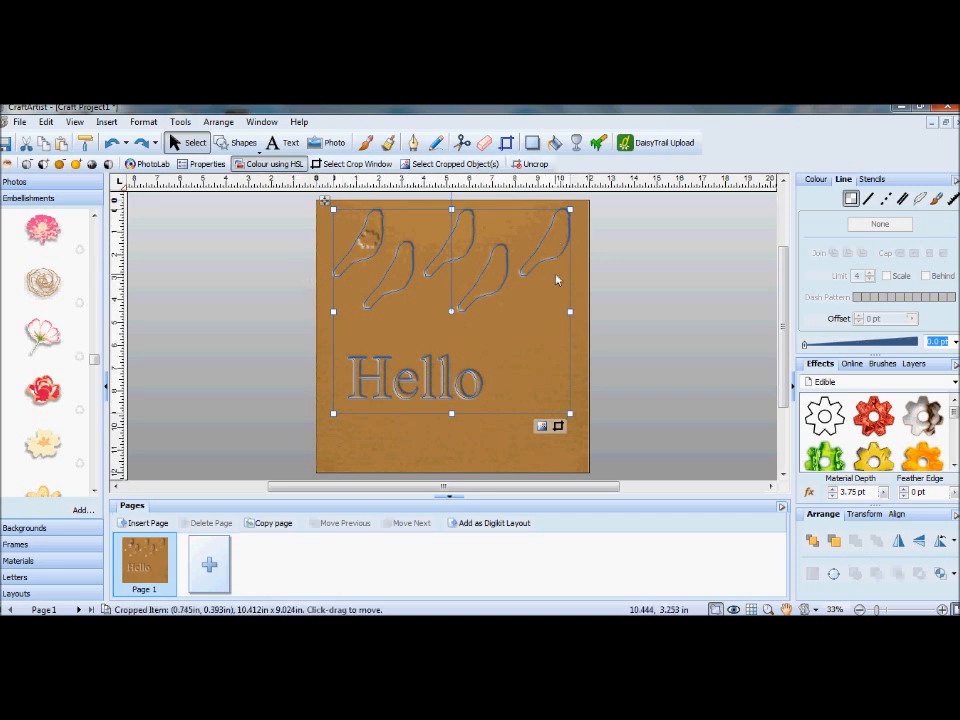
{"action": "left_click", "coordinate": [645, 280]}
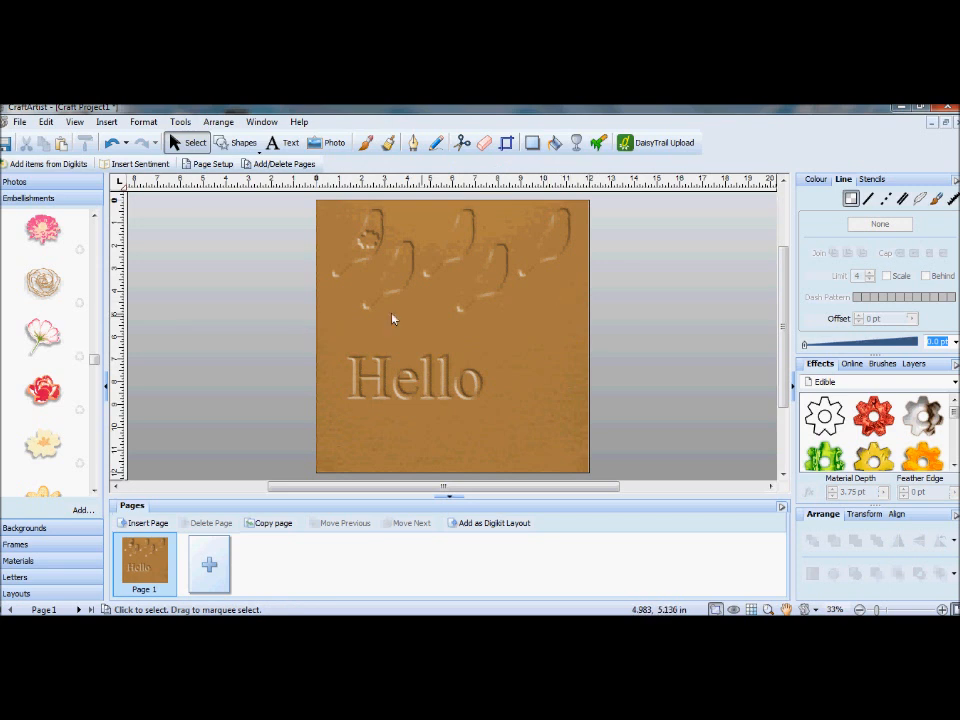
Start a new craft project and add the Digikit with the blue bird, buttons, clouds and flowers to it.
{"action": "left_click", "coordinate": [19, 122]}
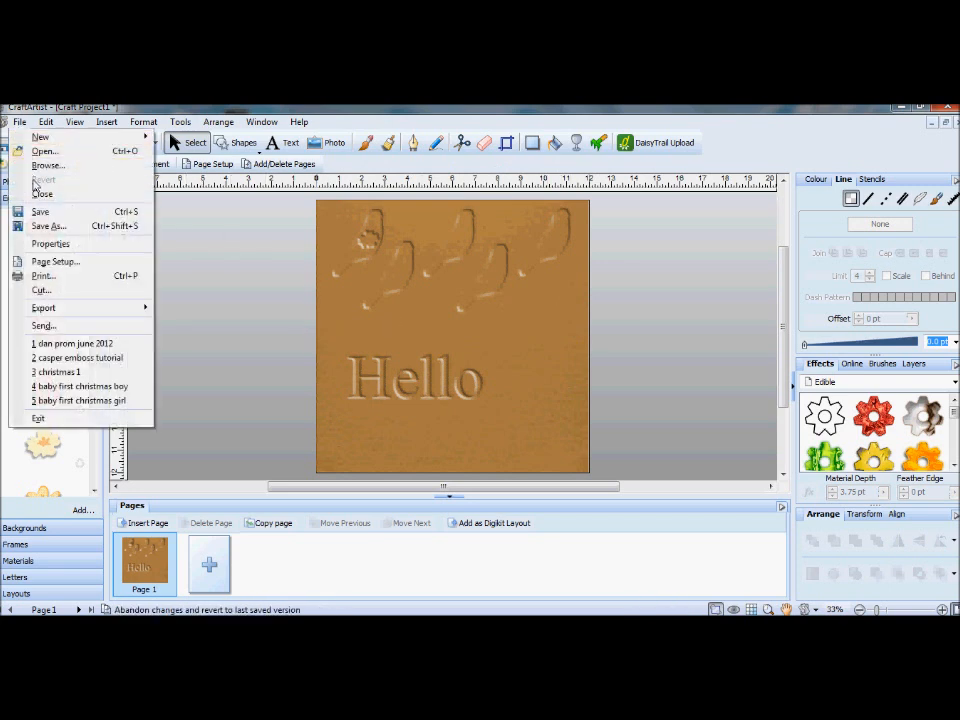
{"action": "mouse_move", "coordinate": [40, 137]}
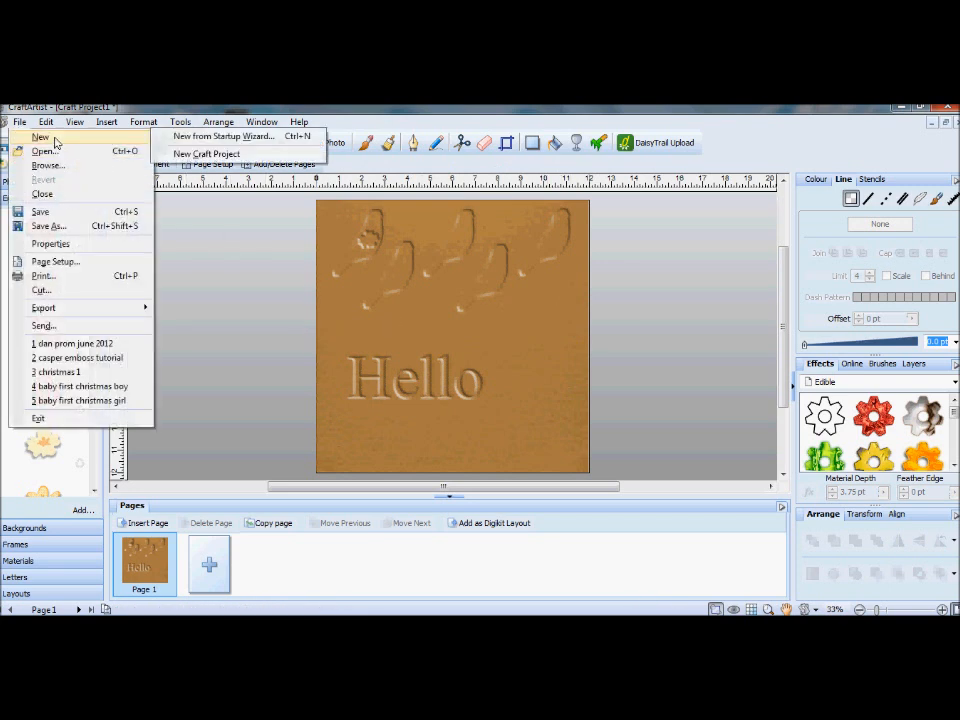
{"action": "left_click", "coordinate": [231, 157]}
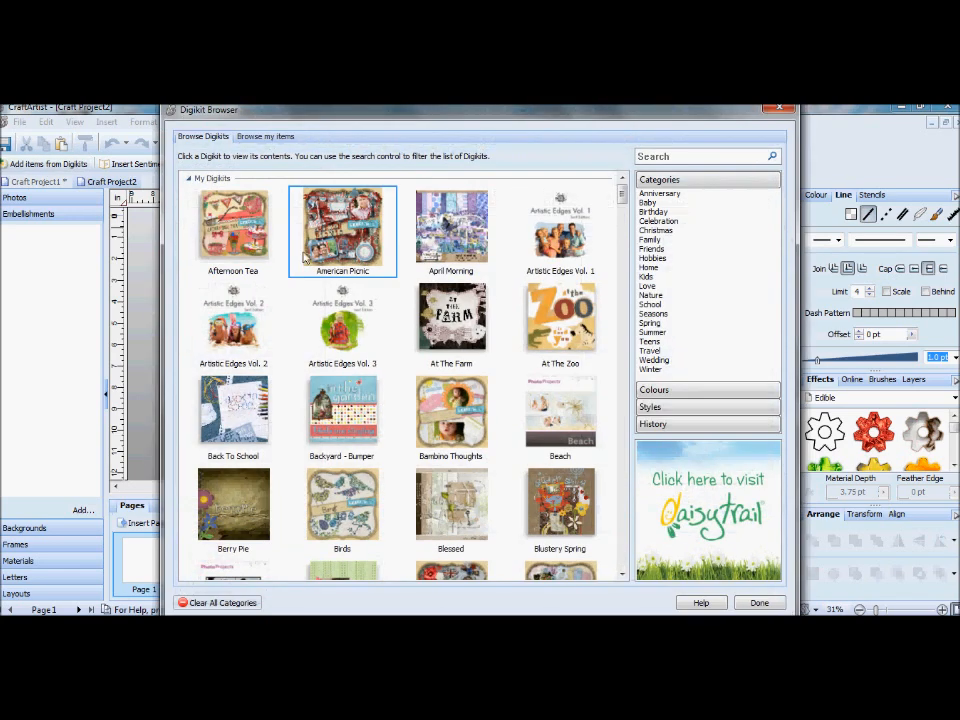
{"action": "left_click", "coordinate": [566, 462]}
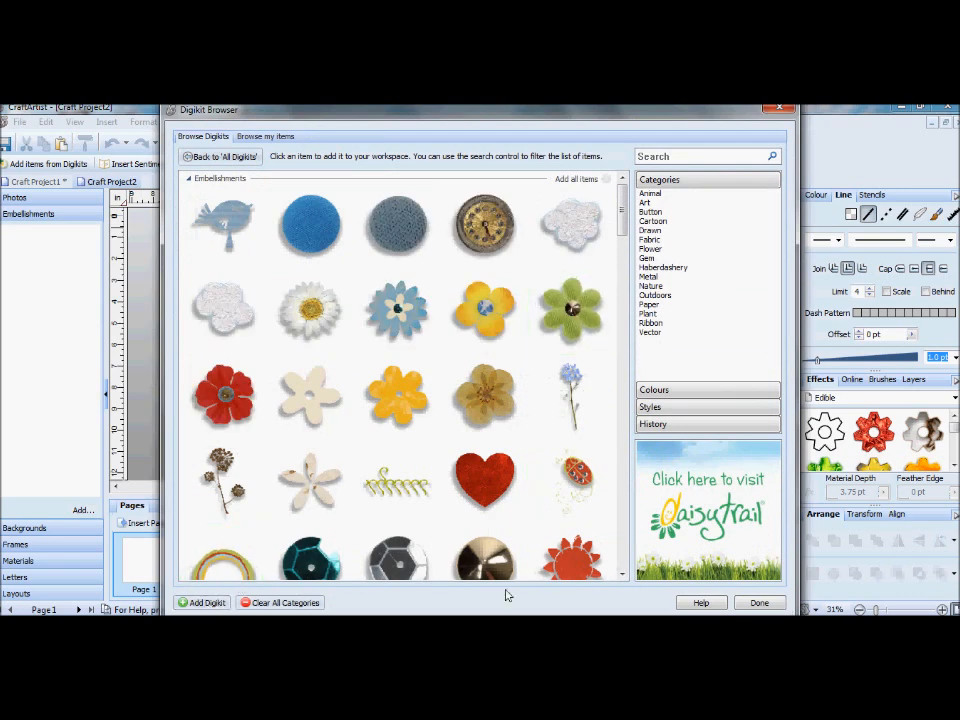
{"action": "left_click", "coordinate": [759, 604]}
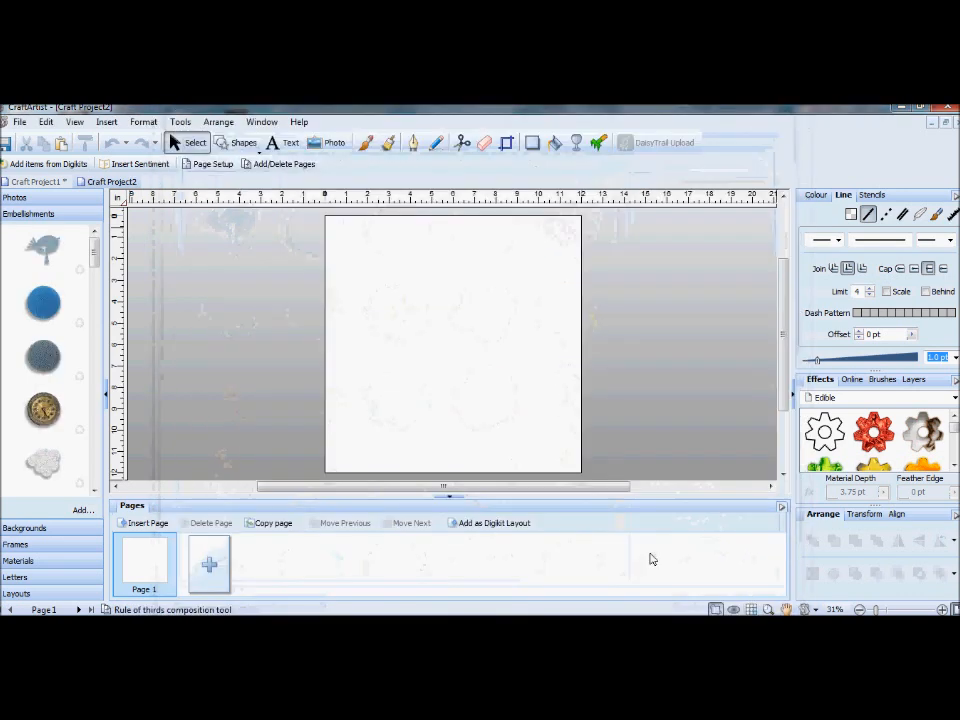
Try the pale purple brushed paper as the page background and replace it with the dark red background paper.
{"action": "left_click", "coordinate": [25, 528]}
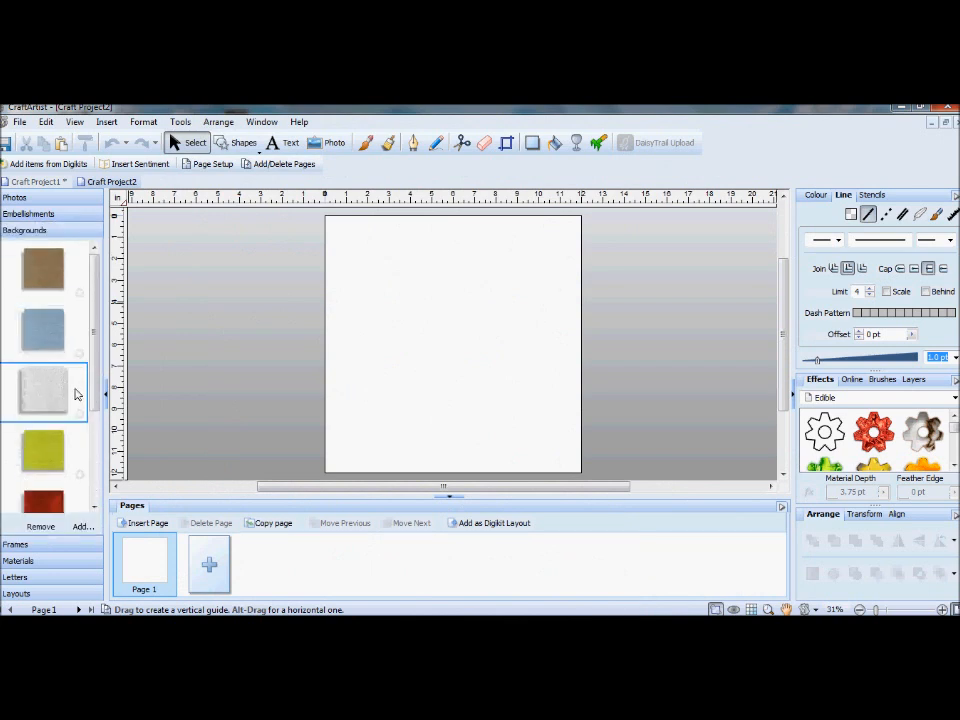
{"action": "scroll", "coordinate": [94, 396], "scroll_direction": "down", "scroll_amount": 3}
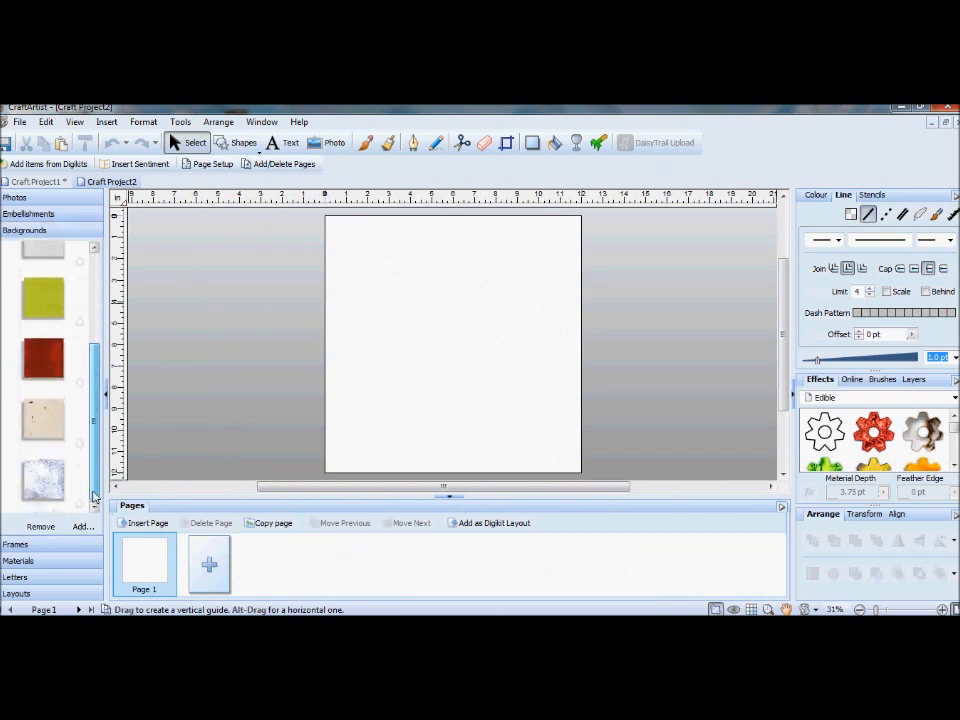
{"action": "left_click_drag", "start_coordinate": [56, 484], "coordinate": [454, 336]}
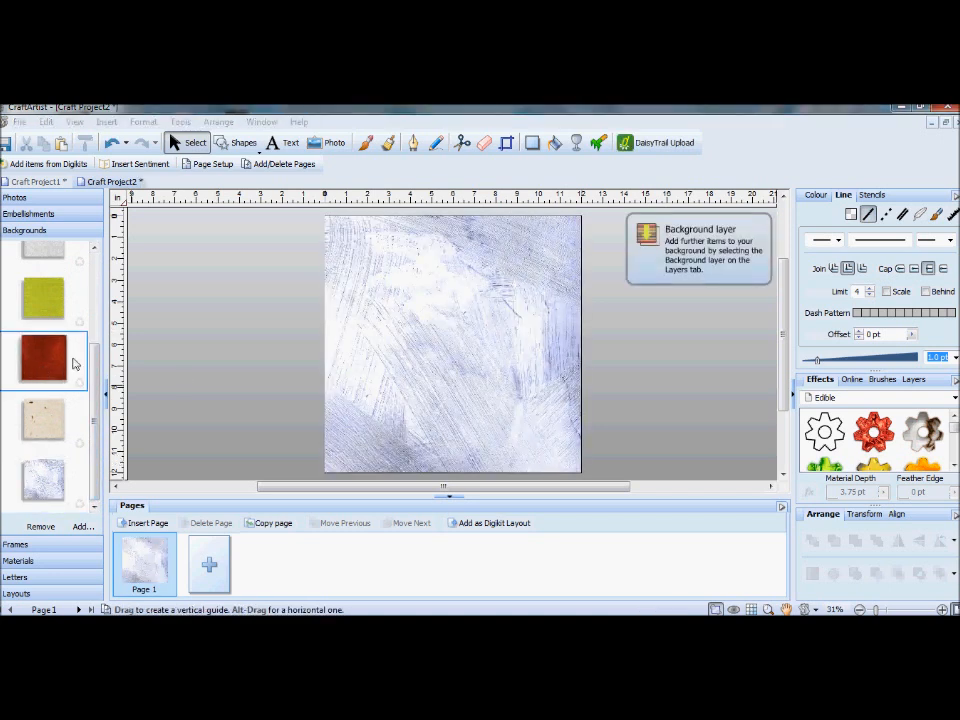
{"action": "left_click_drag", "start_coordinate": [490, 338], "coordinate": [492, 337]}
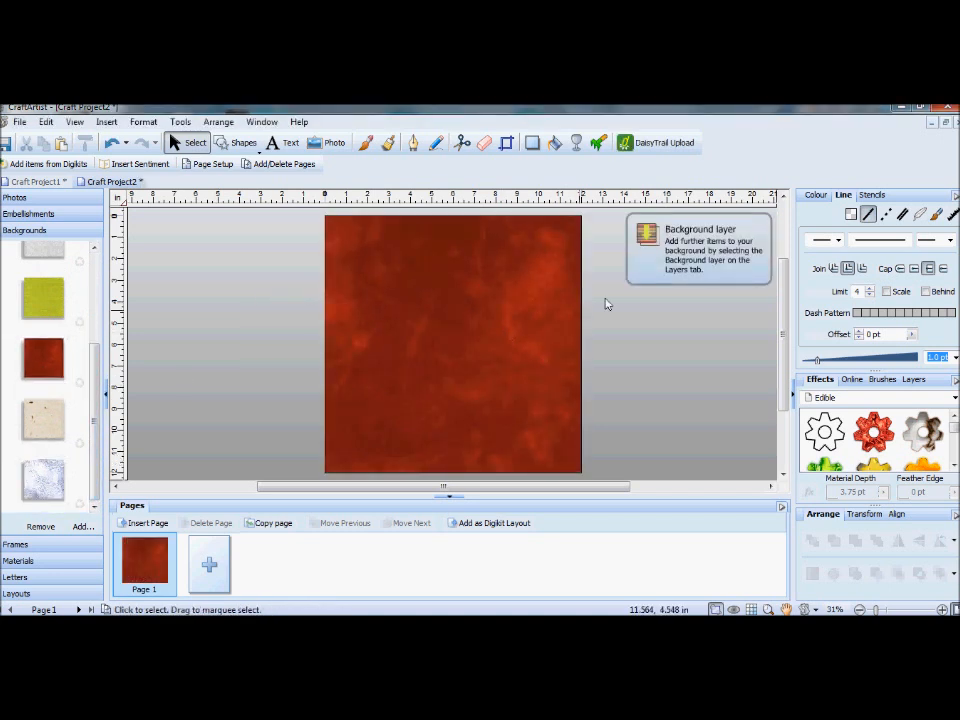
Expand the Background layer and select the red paper bitmap inside it.
{"action": "left_click", "coordinate": [884, 380]}
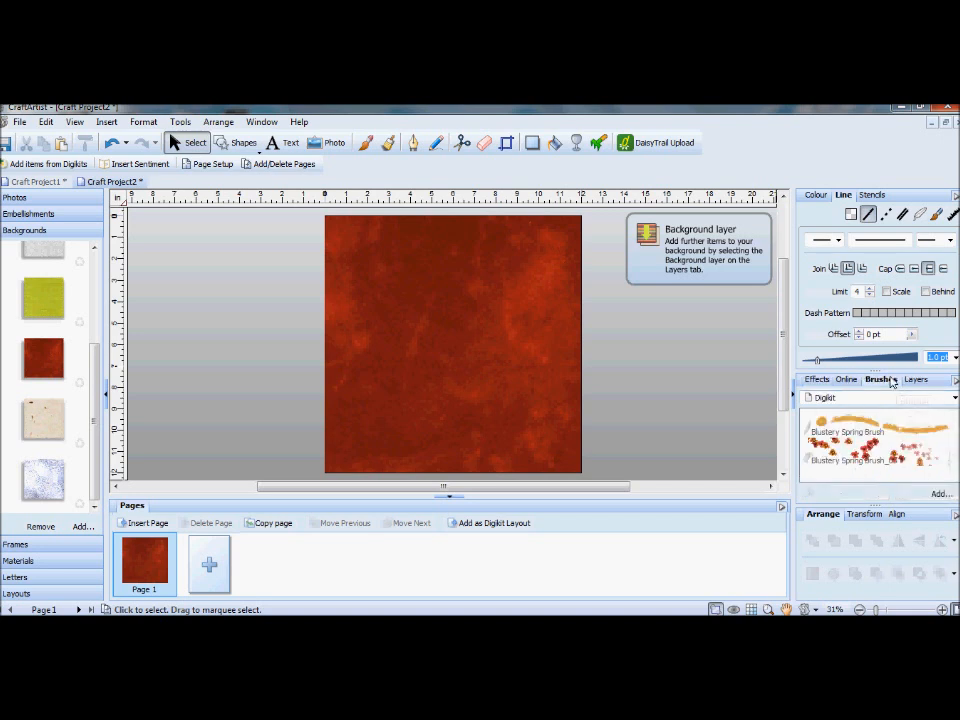
{"action": "left_click", "coordinate": [915, 379]}
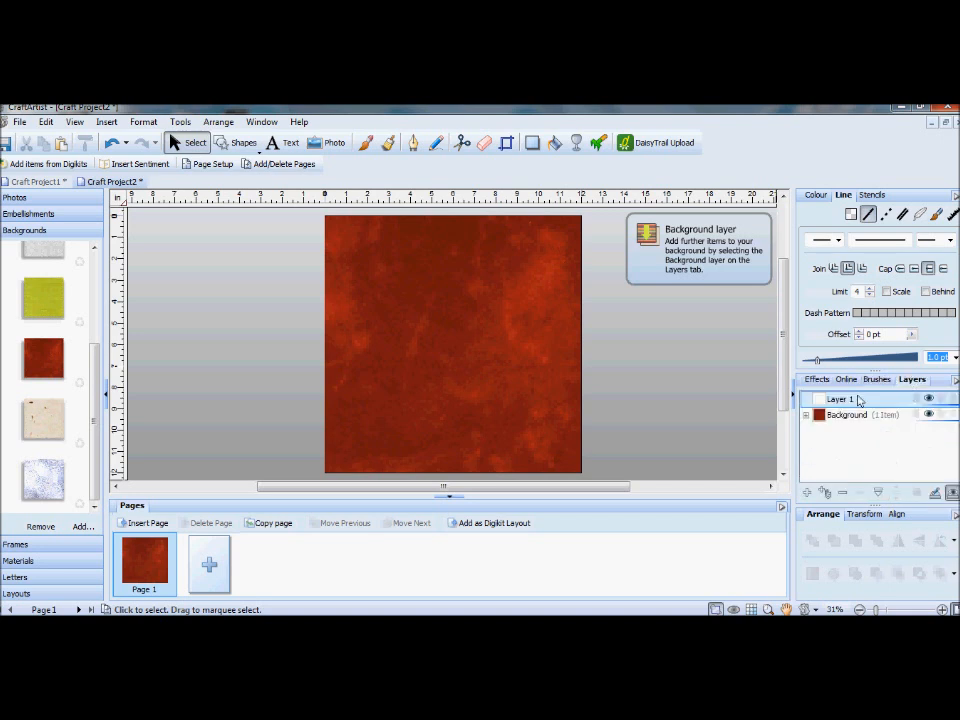
{"action": "left_click", "coordinate": [807, 416]}
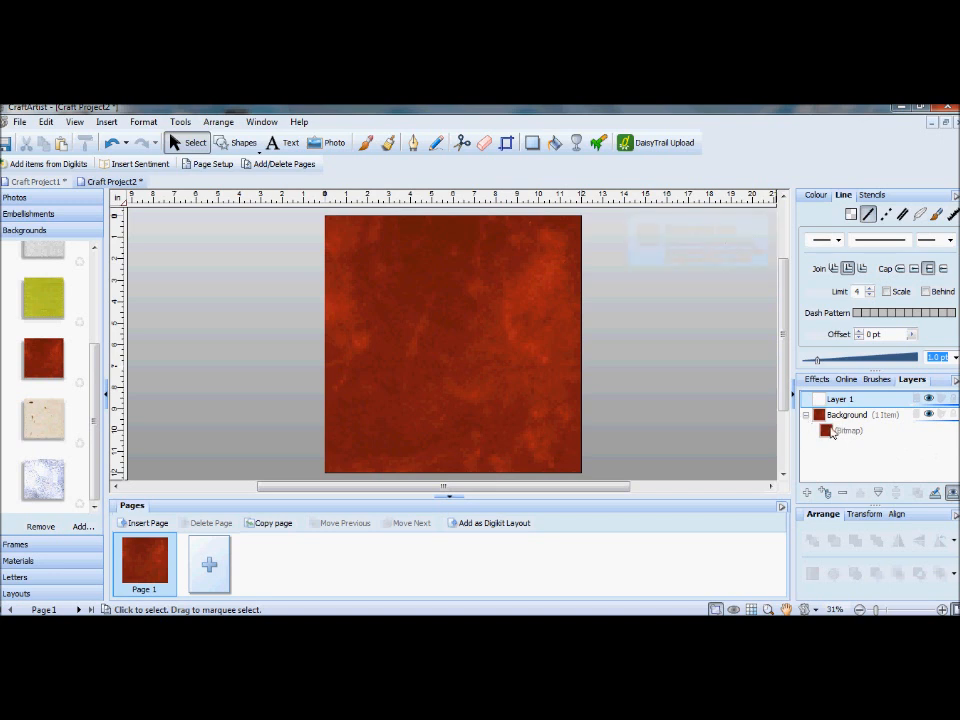
{"action": "left_click", "coordinate": [833, 431]}
{"action": "left_click_drag", "start_coordinate": [492, 381], "coordinate": [488, 376]}
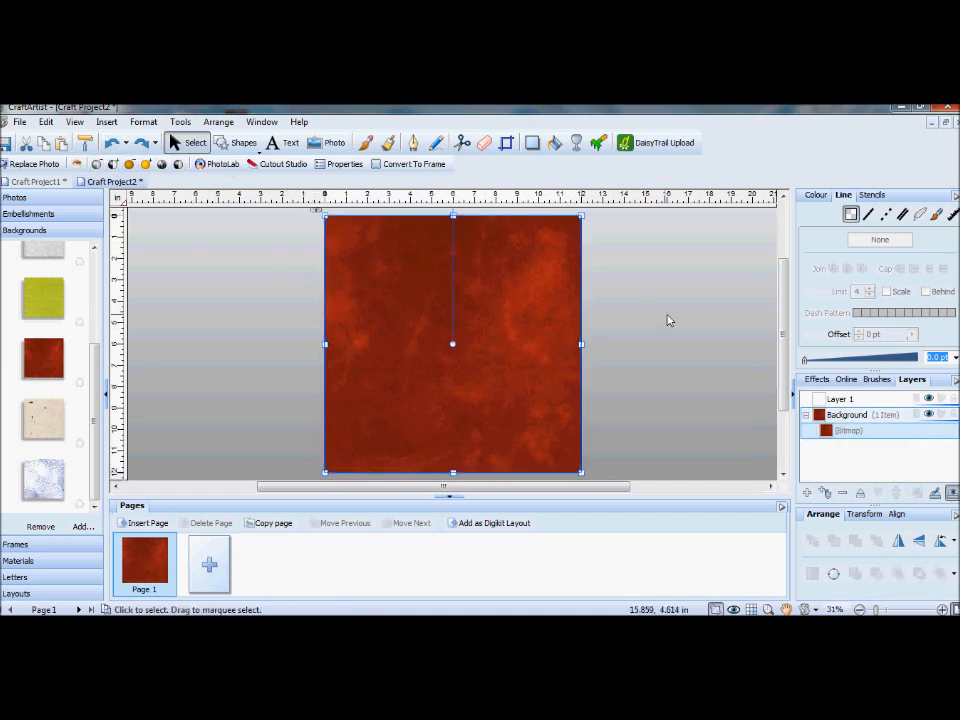
Choose the Edges brush category and apply the Carpet edge brush to the selected red paper.
{"action": "left_click", "coordinate": [879, 381]}
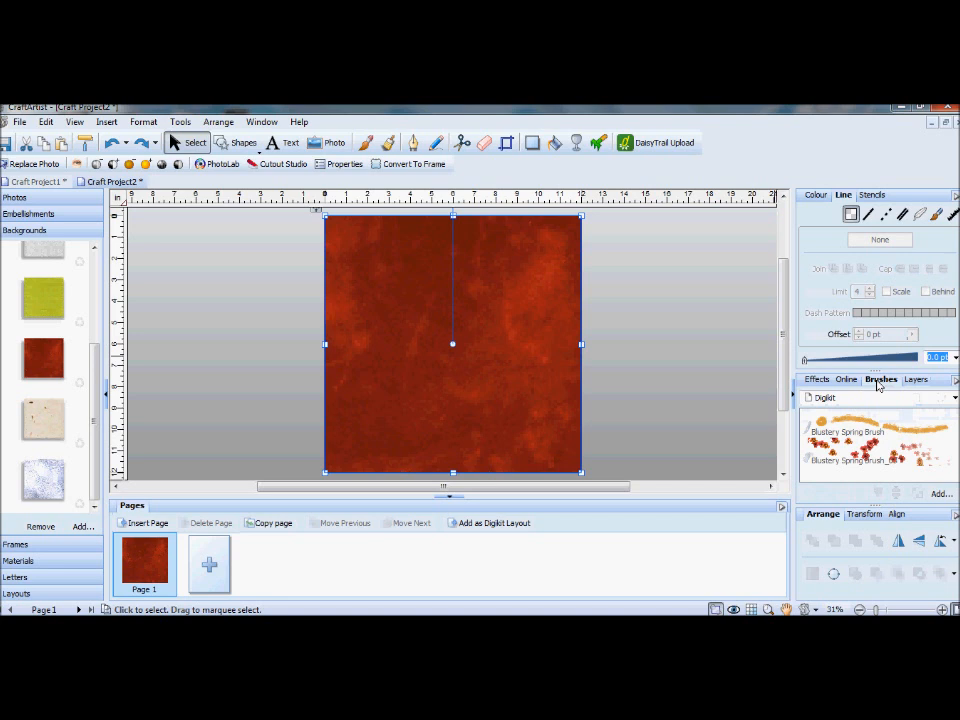
{"action": "left_click", "coordinate": [954, 398]}
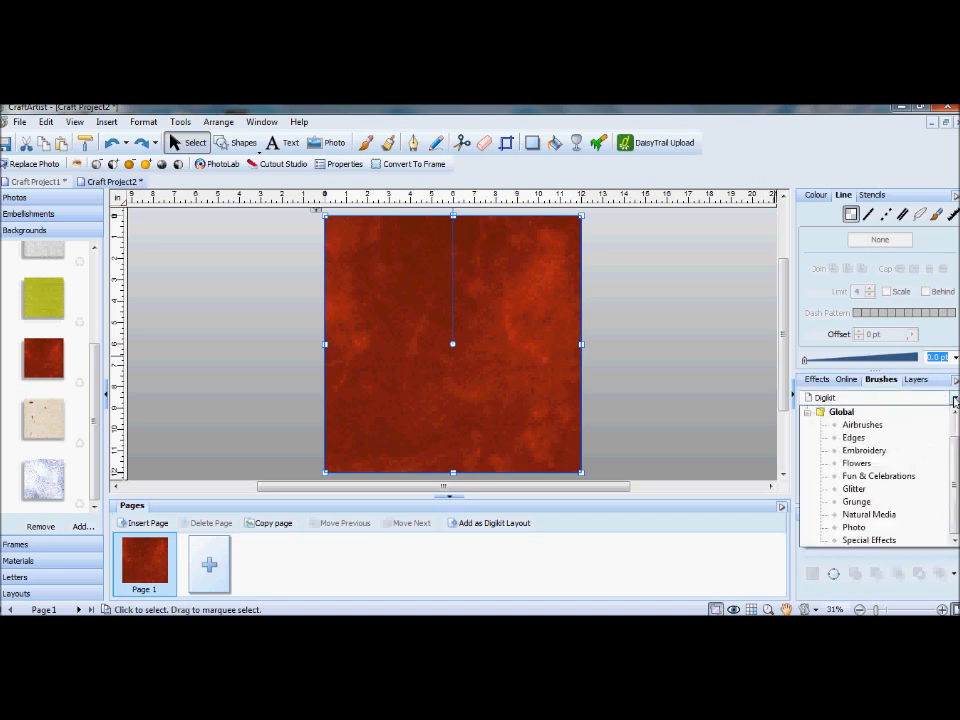
{"action": "left_click", "coordinate": [858, 439]}
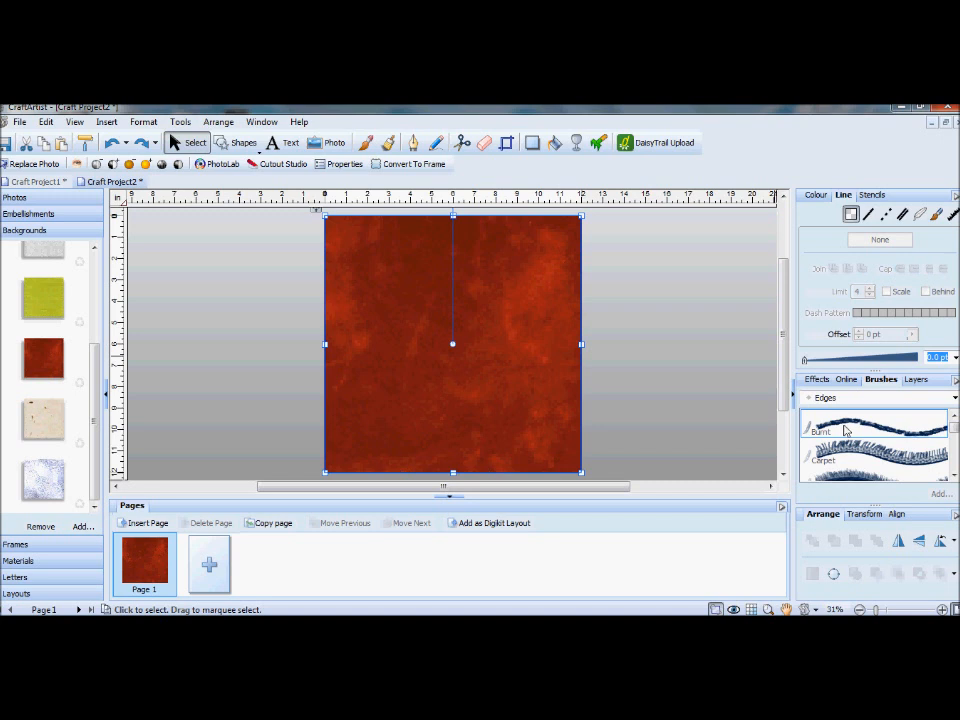
{"action": "left_click", "coordinate": [845, 430]}
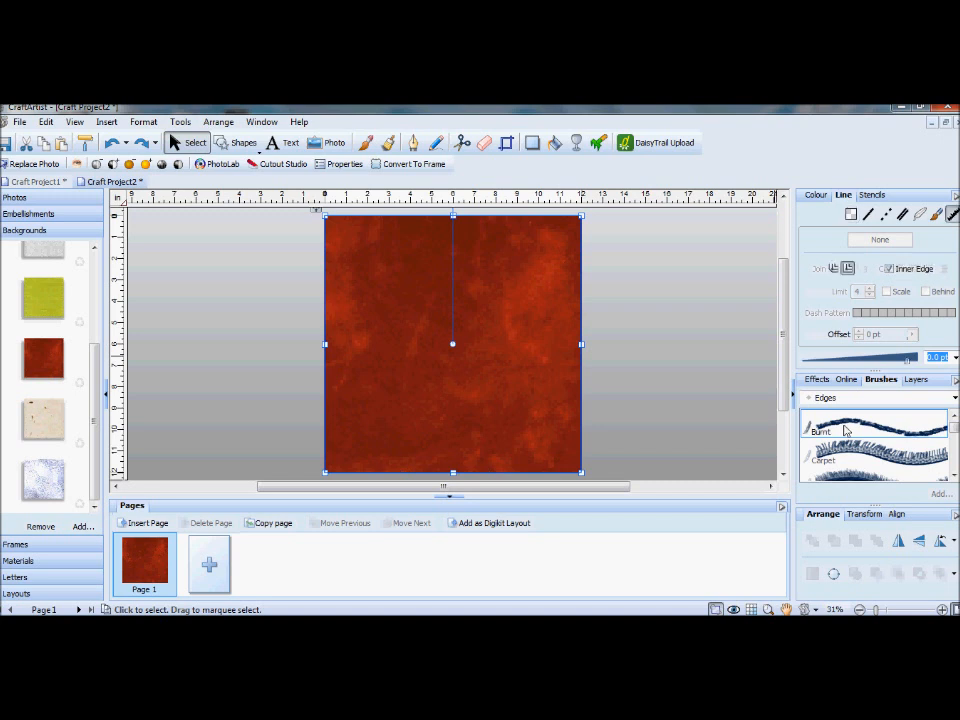
{"action": "left_click", "coordinate": [898, 460]}
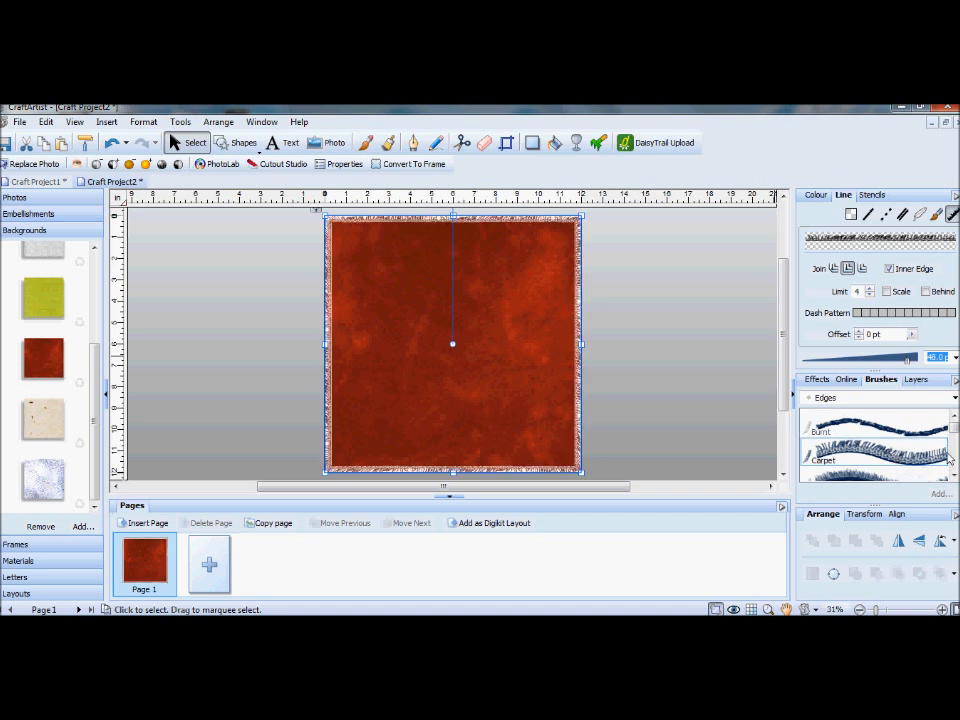
Try the Denim, Felt, Glow, Messy, Smudge and Splat edge brushes on the red paper.
{"action": "scroll", "coordinate": [900, 445], "scroll_direction": "down", "scroll_amount": 2}
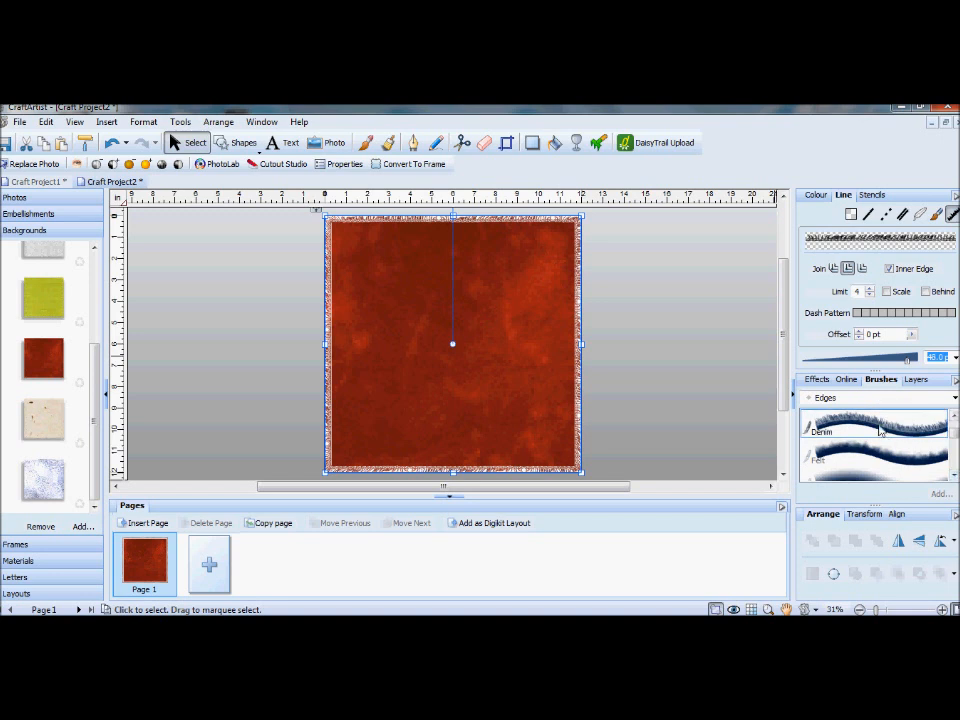
{"action": "left_click", "coordinate": [880, 430]}
{"action": "left_click", "coordinate": [851, 451]}
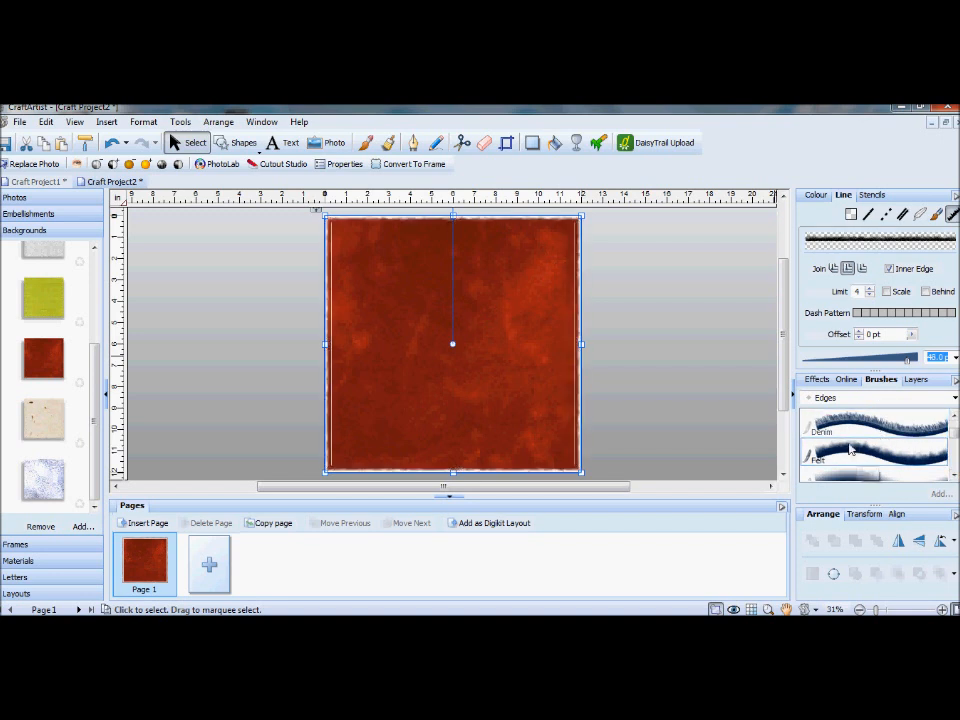
{"action": "scroll", "coordinate": [880, 455], "scroll_direction": "down", "scroll_amount": 2}
{"action": "left_click", "coordinate": [935, 452]}
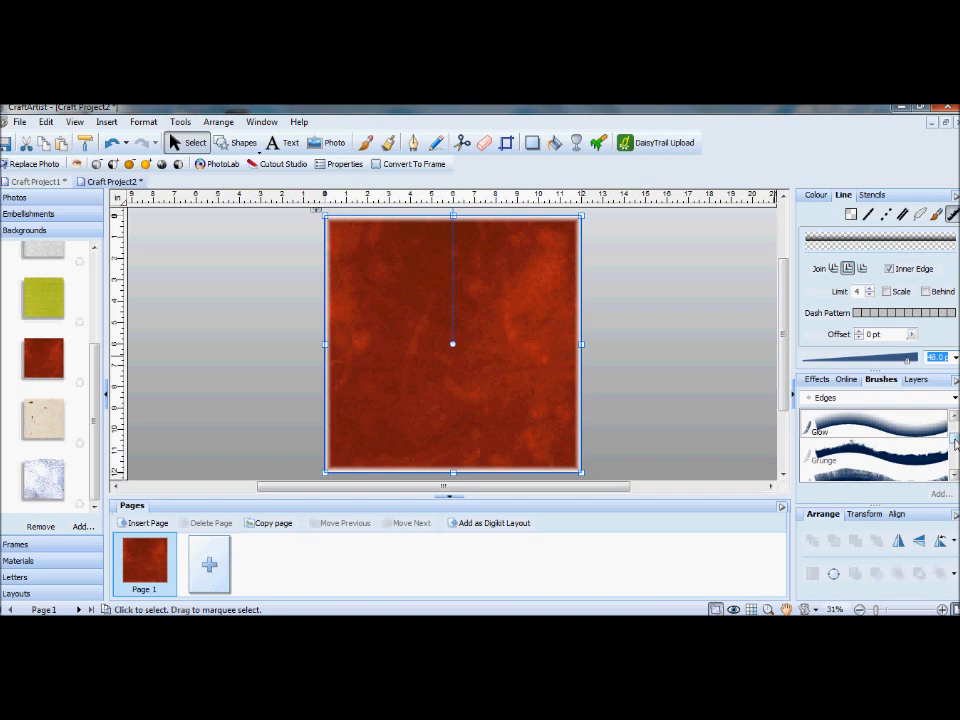
{"action": "scroll", "coordinate": [955, 445], "scroll_direction": "down", "scroll_amount": 2}
{"action": "left_click", "coordinate": [870, 458]}
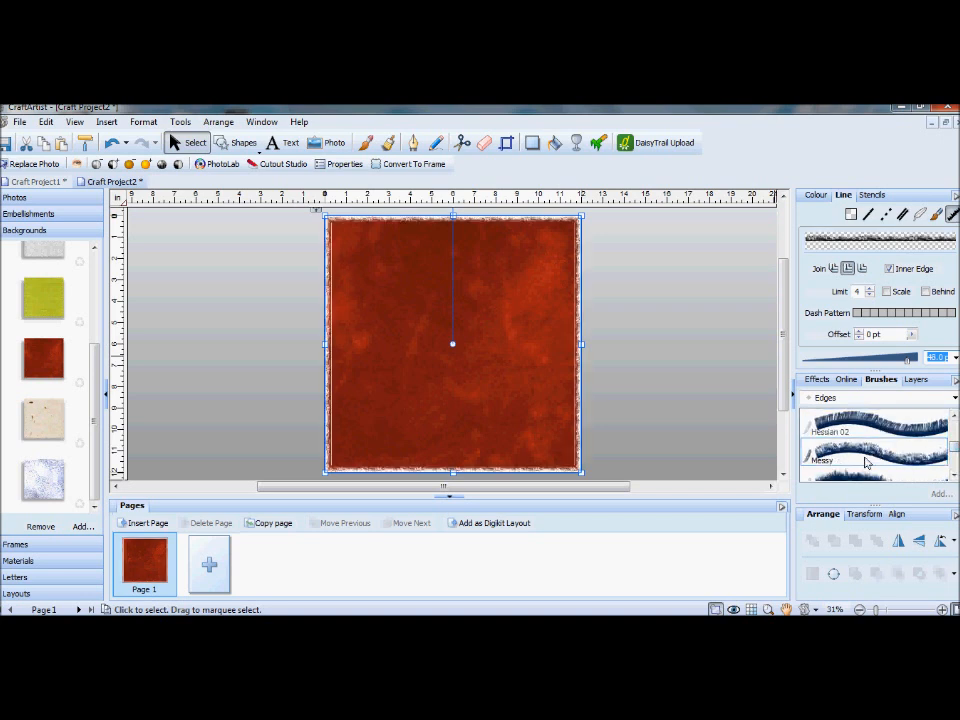
{"action": "scroll", "coordinate": [870, 458], "scroll_direction": "down", "scroll_amount": 1}
{"action": "left_click", "coordinate": [868, 456]}
{"action": "scroll", "coordinate": [848, 470], "scroll_direction": "down", "scroll_amount": 2}
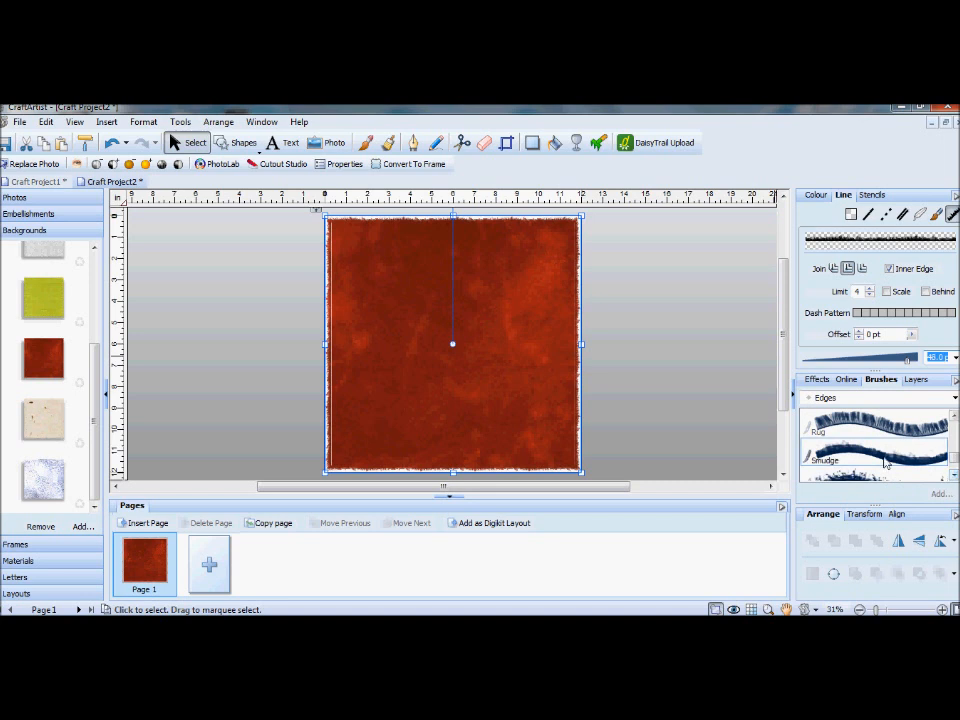
{"action": "scroll", "coordinate": [851, 478], "scroll_direction": "down", "scroll_amount": 2}
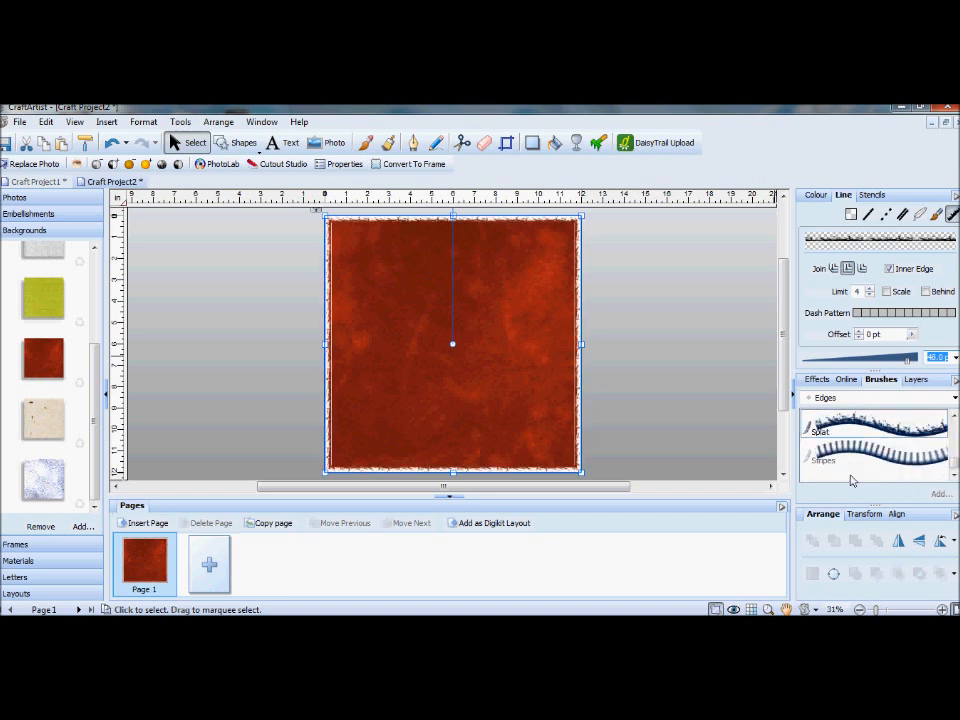
Set the paper's edge width to 40 pt, preview the Stripes, Carpet and Denim edges, and apply the Glow edge.
{"action": "mouse_move", "coordinate": [908, 366]}
{"action": "left_mouse_down"}
{"action": "mouse_move", "coordinate": [875, 370]}
{"action": "mouse_move", "coordinate": [925, 363]}
{"action": "mouse_move", "coordinate": [868, 369]}
{"action": "mouse_move", "coordinate": [914, 361]}
{"action": "mouse_move", "coordinate": [882, 368]}
{"action": "mouse_move", "coordinate": [902, 365]}
{"action": "left_mouse_up"}
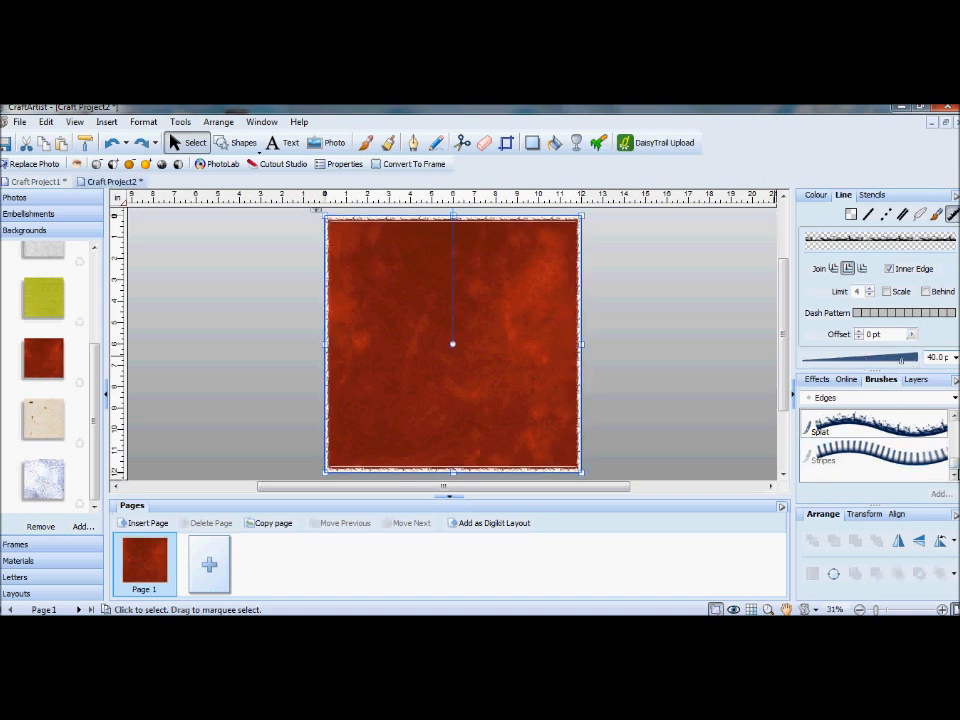
{"action": "left_click", "coordinate": [900, 463]}
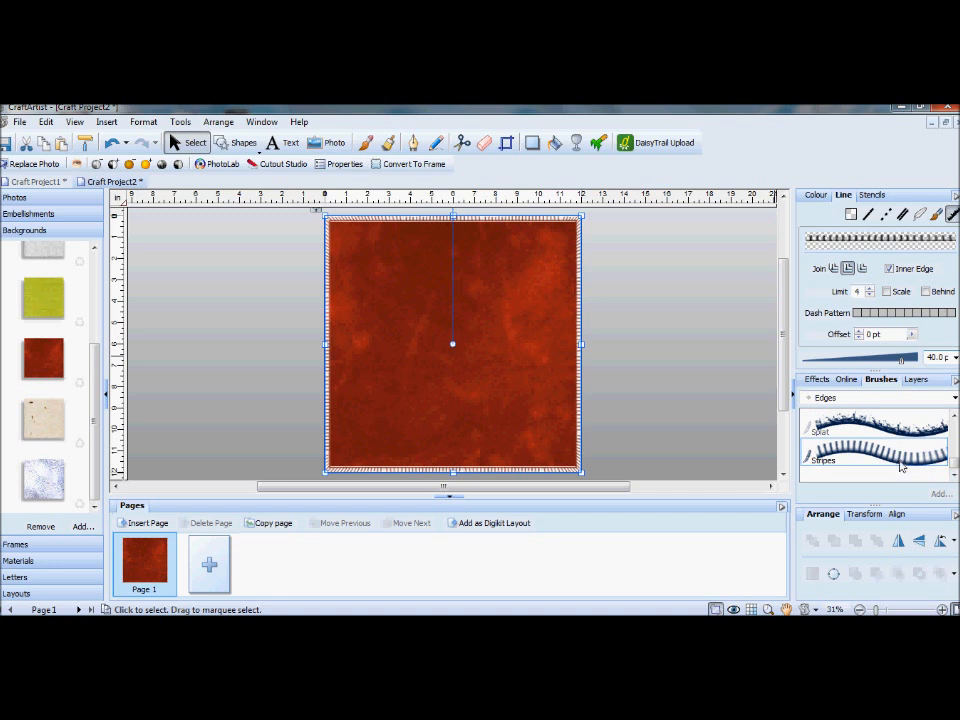
{"action": "left_click_drag", "start_coordinate": [953, 464], "coordinate": [953, 422]}
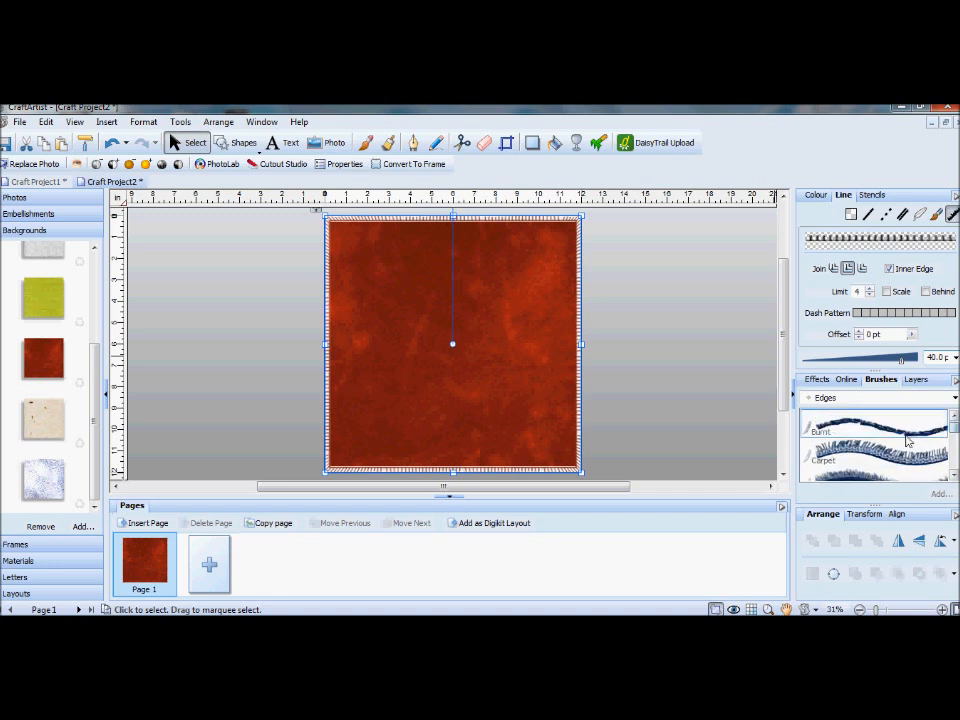
{"action": "left_click", "coordinate": [848, 455]}
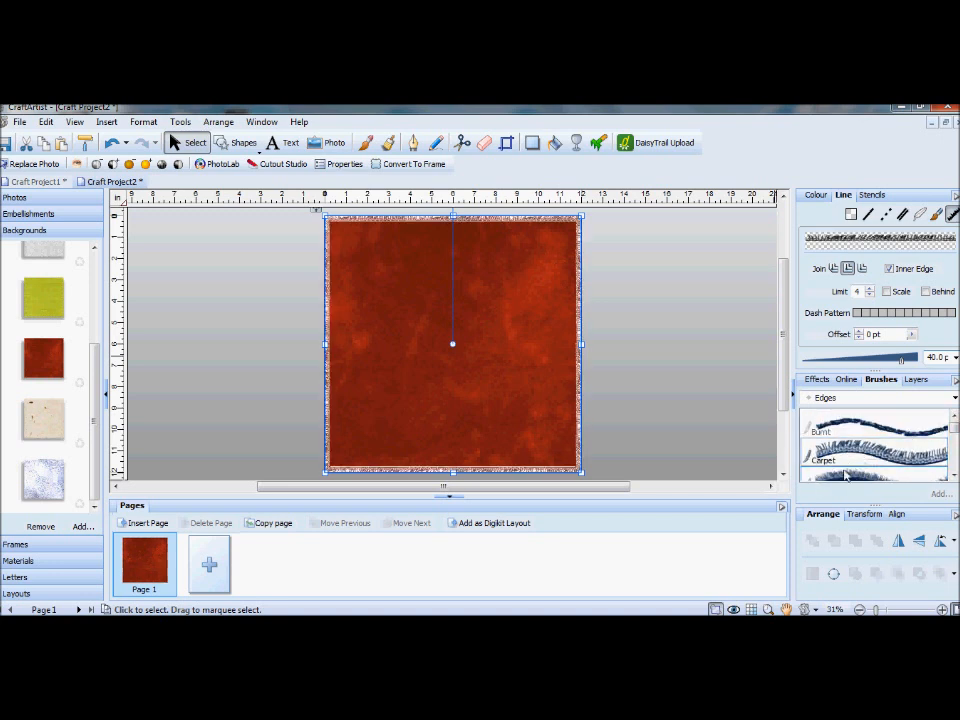
{"action": "left_click", "coordinate": [845, 479]}
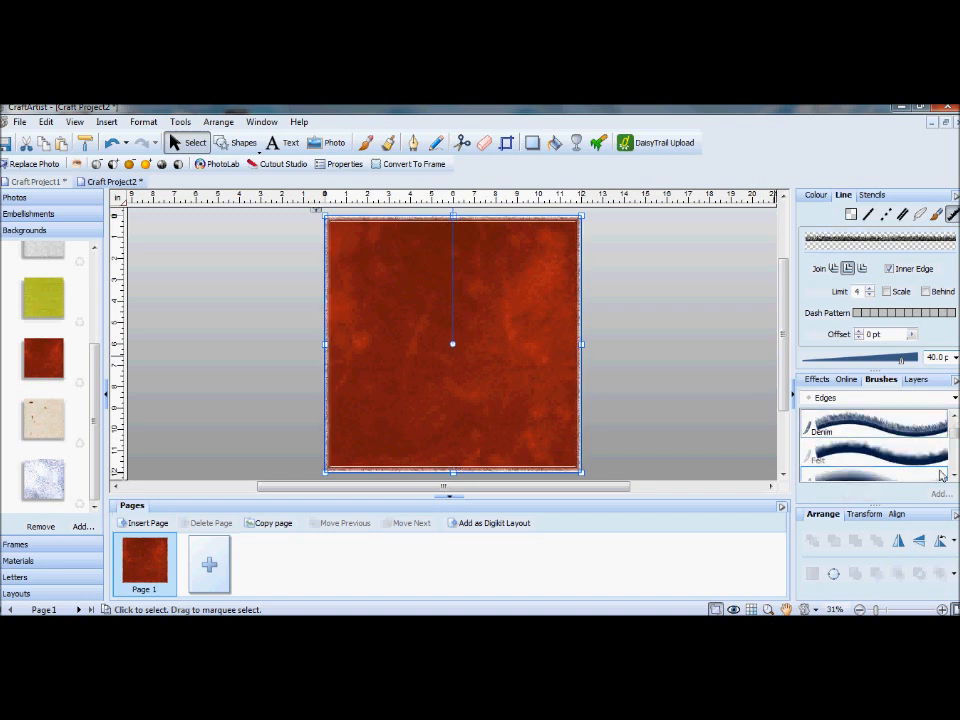
{"action": "scroll", "coordinate": [857, 474], "scroll_direction": "down", "scroll_amount": 2}
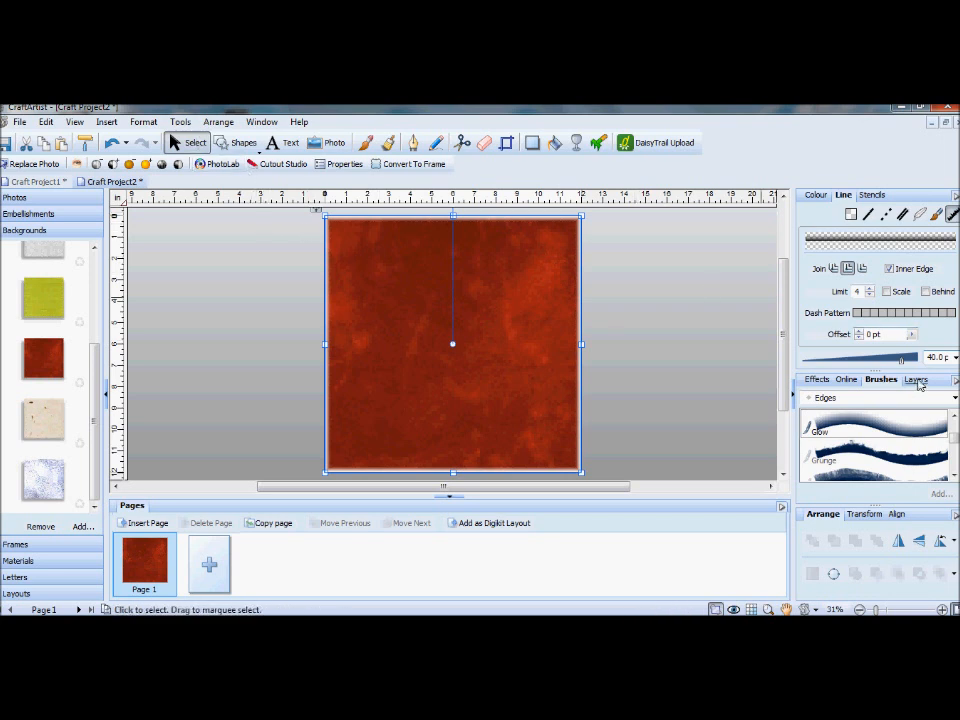
Collapse the Background layer in the layer list and make Layer 1 the active layer.
{"action": "left_click", "coordinate": [916, 381]}
{"action": "left_click", "coordinate": [806, 416]}
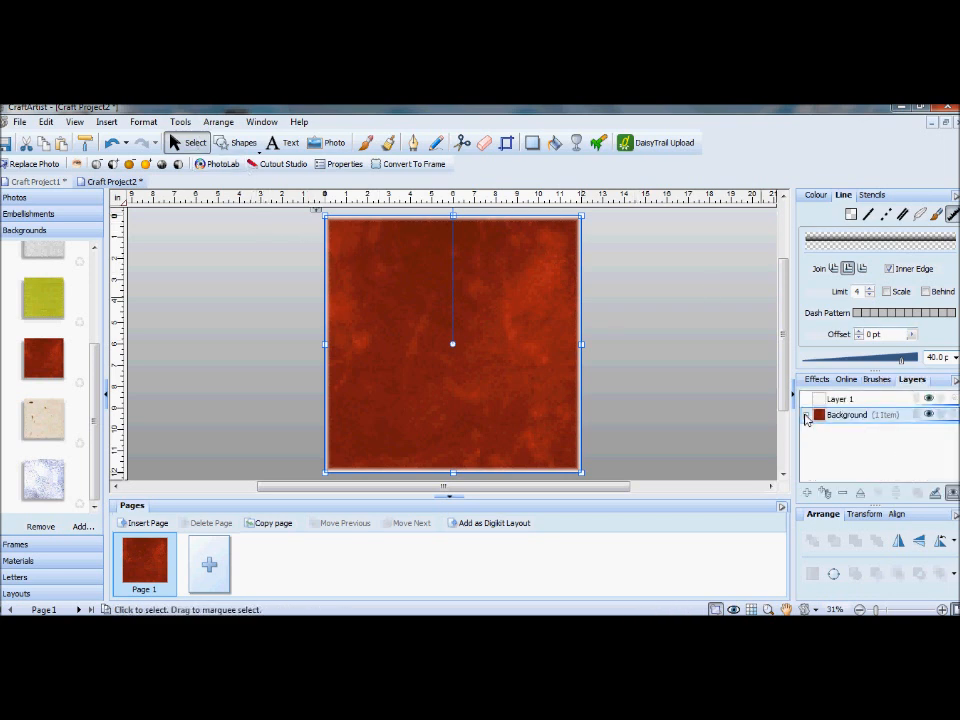
{"action": "left_click", "coordinate": [810, 400]}
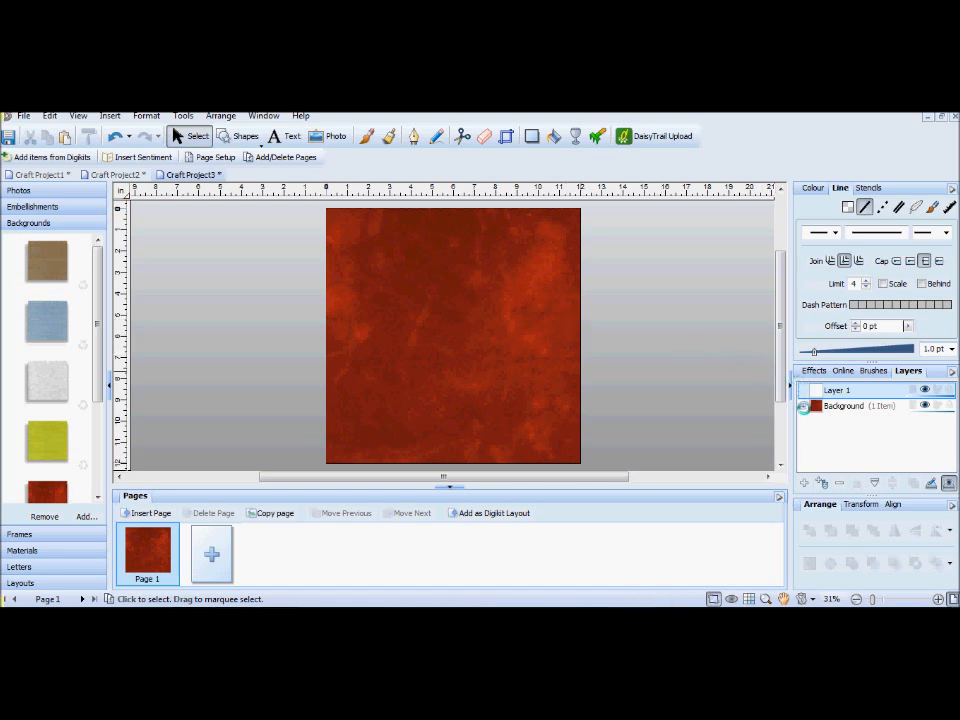
Select the red paper bitmap in the Background layer of Craft Project3 and give it a brush stroke outline.
{"action": "left_click", "coordinate": [803, 406]}
{"action": "left_click", "coordinate": [822, 421]}
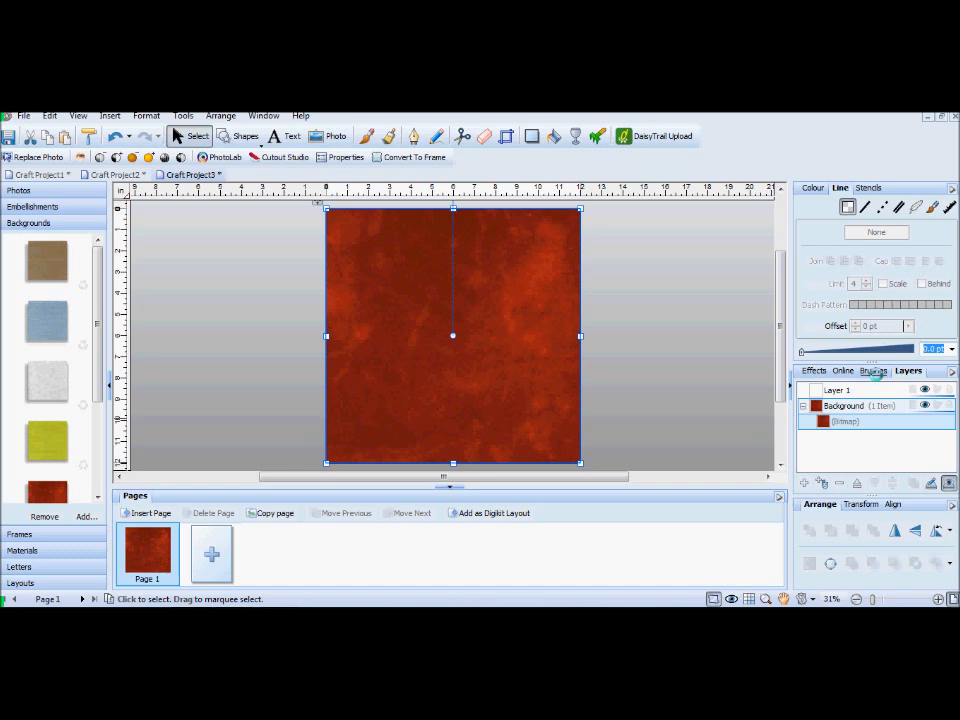
{"action": "left_click", "coordinate": [874, 371]}
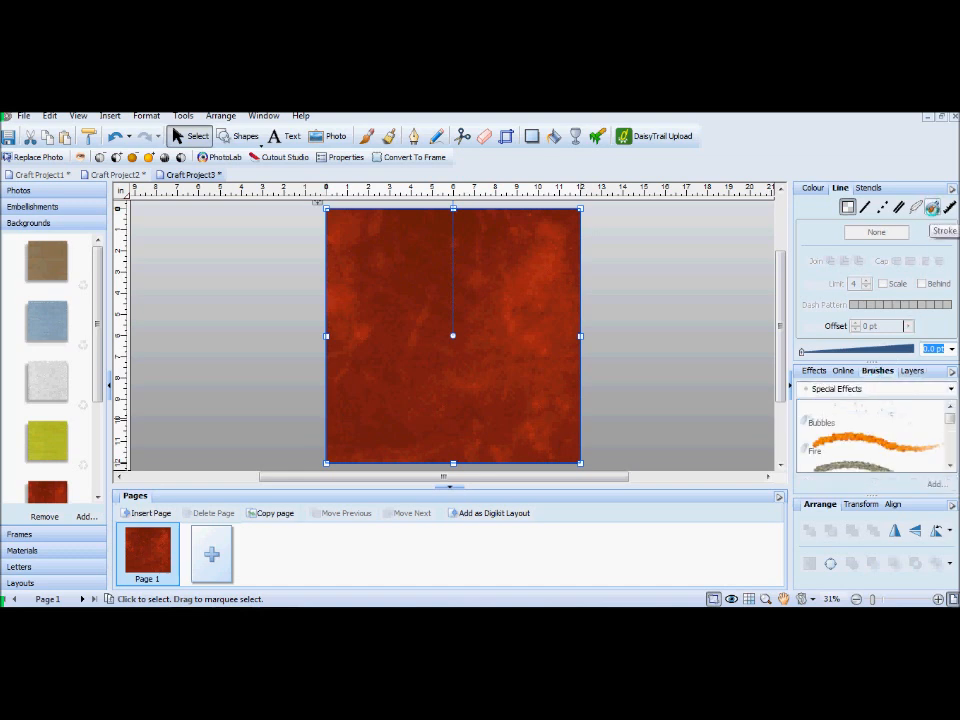
{"action": "left_click", "coordinate": [933, 207]}
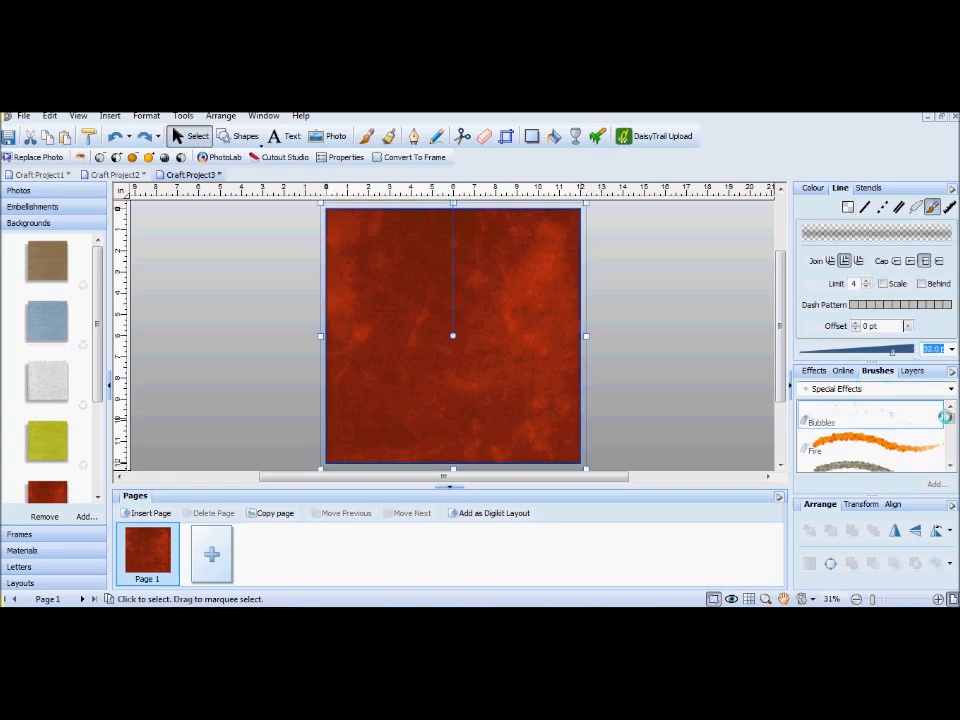
Switch the paper's outline to the Airbrush 02 brush from the Airbrushes category and increase its width to 64 pt.
{"action": "left_click", "coordinate": [950, 388]}
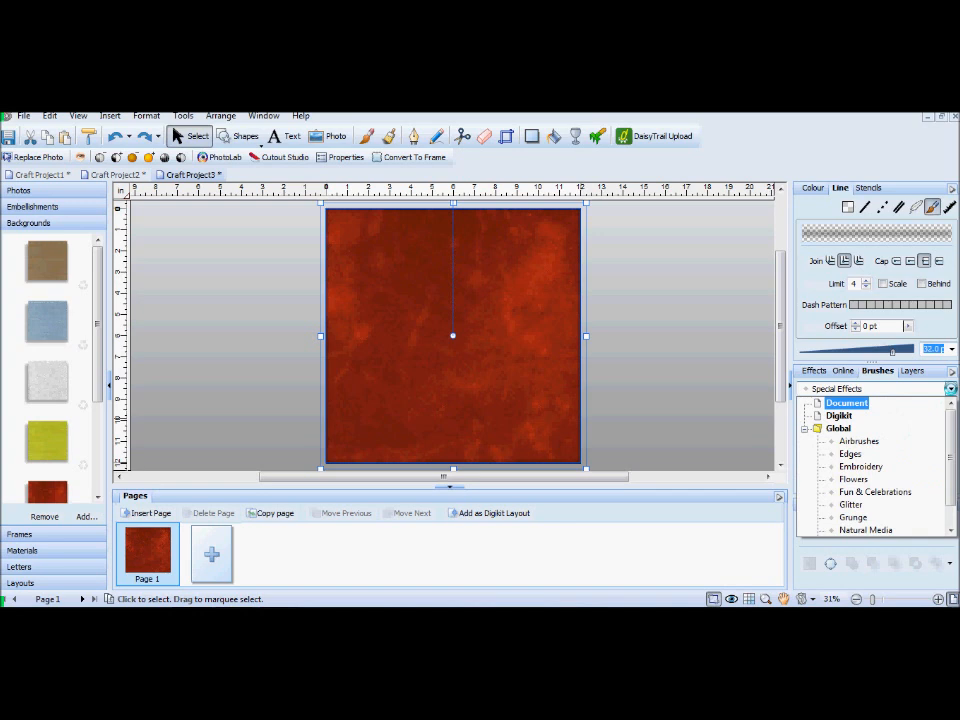
{"action": "left_click", "coordinate": [840, 427]}
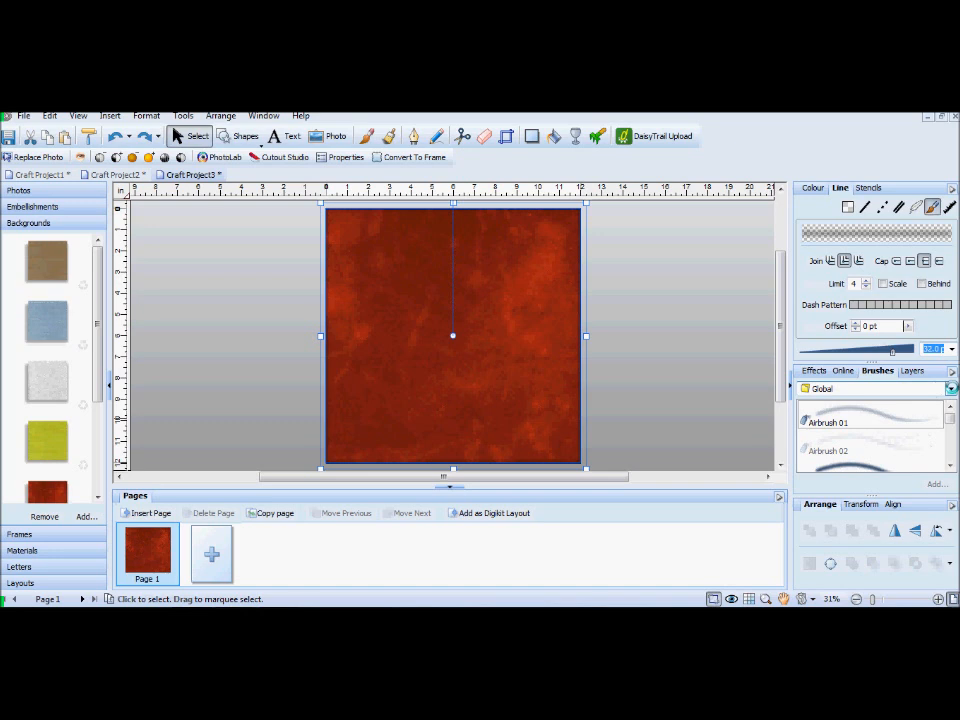
{"action": "left_click", "coordinate": [950, 388]}
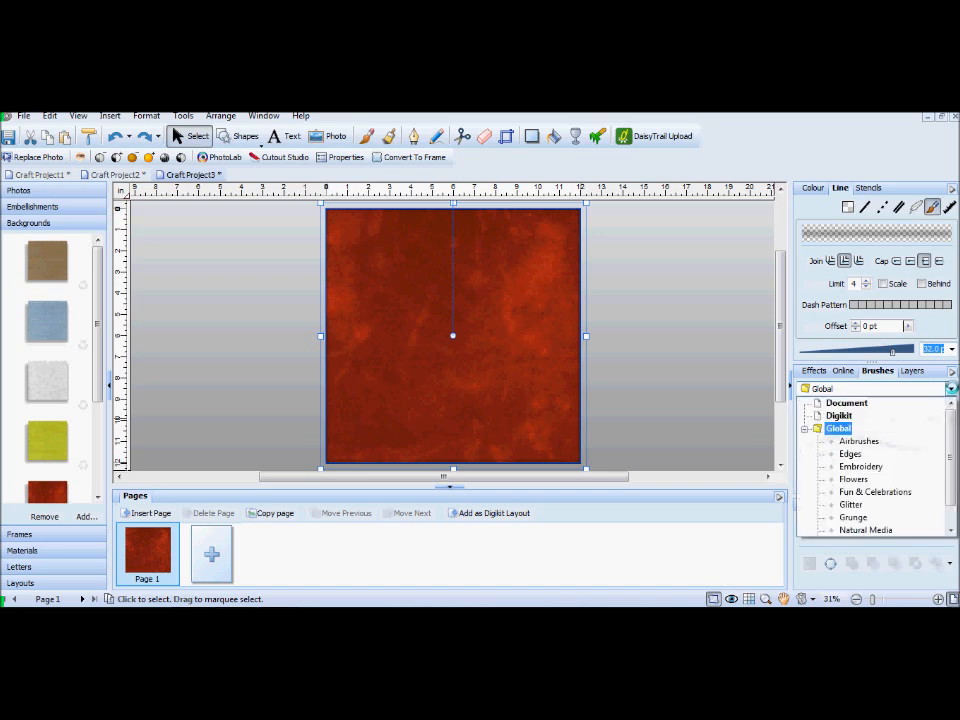
{"action": "left_click", "coordinate": [880, 438]}
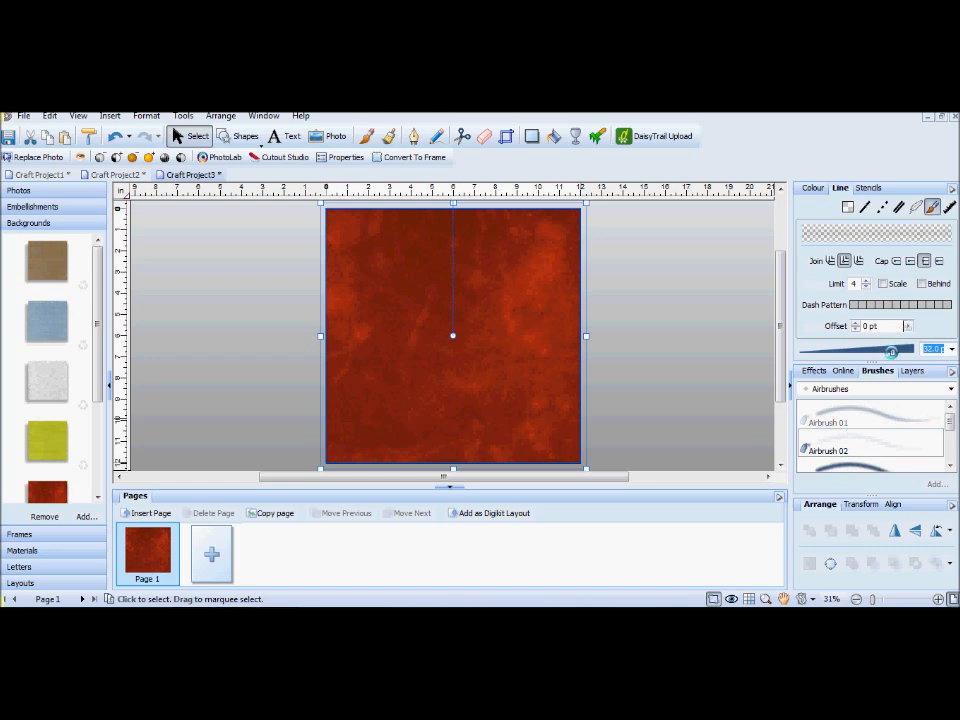
{"action": "left_click_drag", "start_coordinate": [893, 351], "coordinate": [902, 350]}
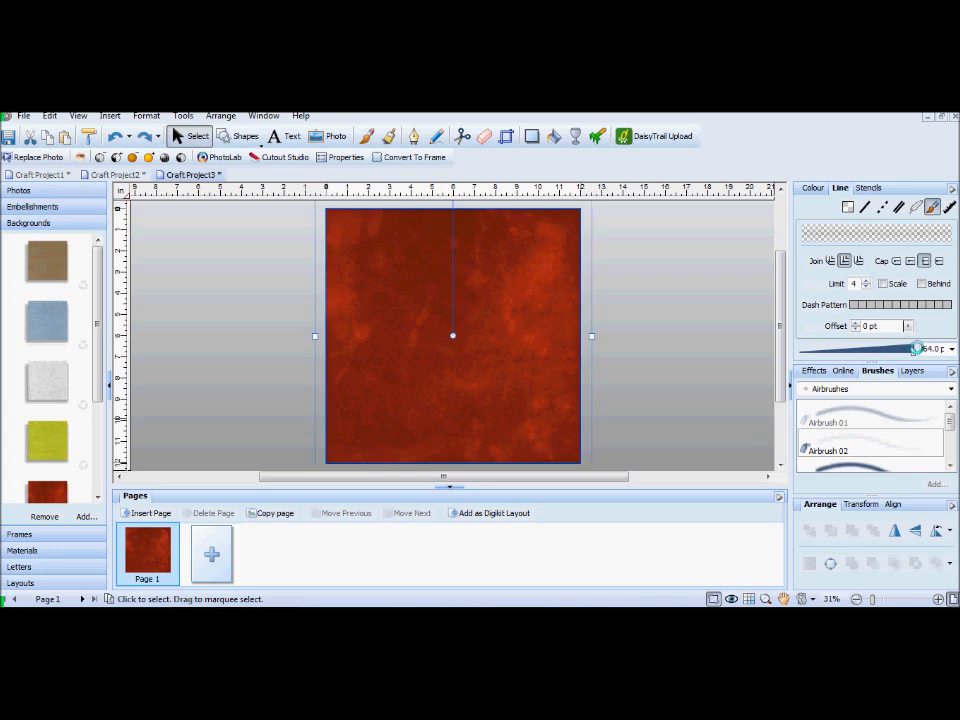
Preview the Airbrush 04 brush, followed by the Embroidery brushes Chained Feather Stitch and Cross Stitch, on the paper's outline.
{"action": "left_click", "coordinate": [852, 464]}
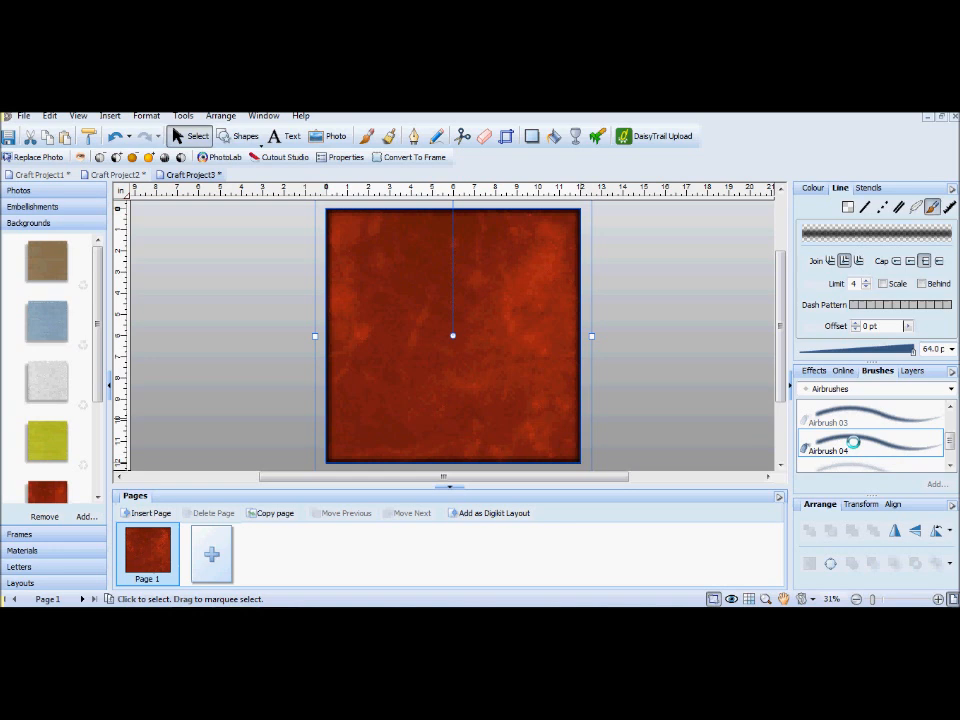
{"action": "left_click", "coordinate": [950, 389]}
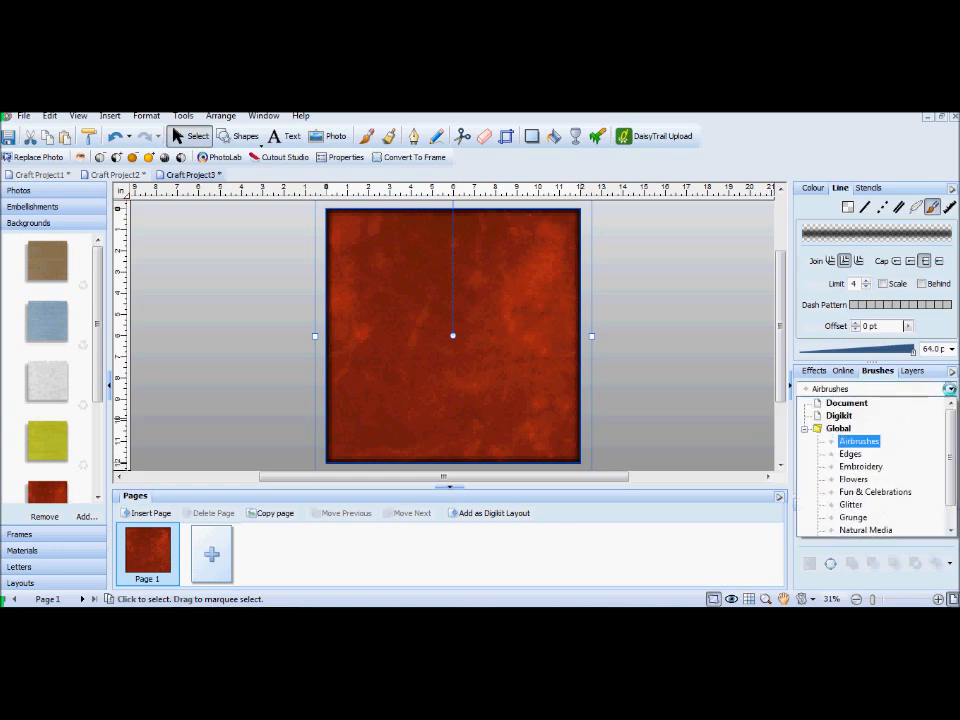
{"action": "left_click", "coordinate": [848, 466]}
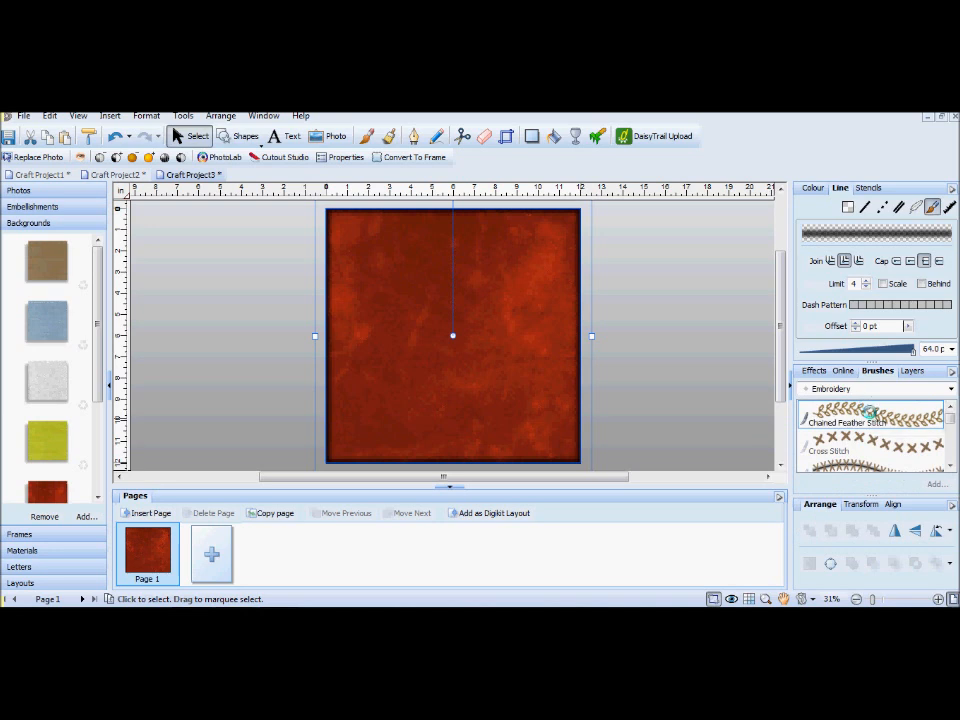
{"action": "left_click", "coordinate": [871, 412]}
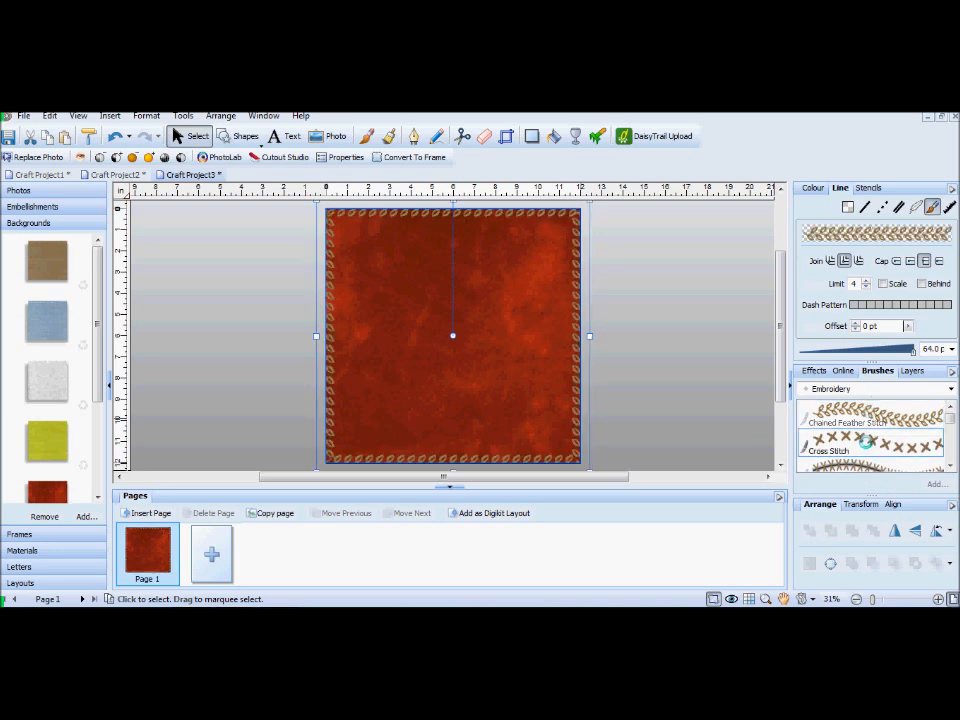
{"action": "left_click", "coordinate": [870, 441]}
Try the Detached Buttonhole Stitch embroidery brush on the paper's outline at a width of 34 pt.
{"action": "left_click", "coordinate": [950, 466]}
{"action": "left_click", "coordinate": [950, 466]}
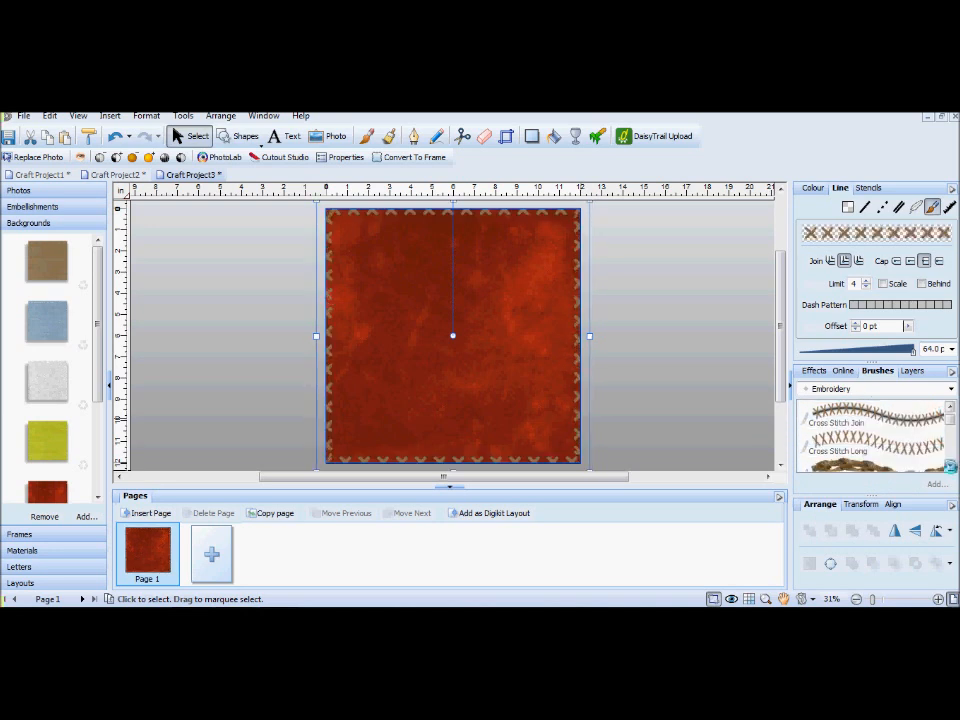
{"action": "left_click", "coordinate": [883, 446]}
{"action": "left_click_drag", "start_coordinate": [910, 356], "coordinate": [889, 354]}
{"action": "left_click", "coordinate": [907, 465]}
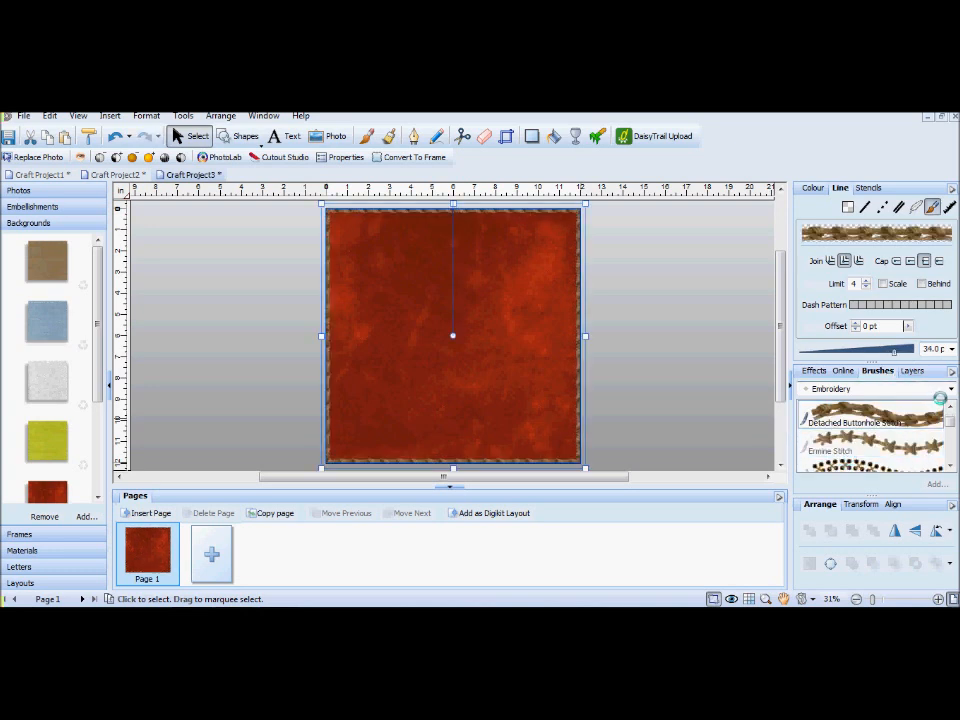
Preview the Flowers 02, Flowers 01 and Flowers 03 brushes from the Flowers category on the paper's outline.
{"action": "left_click", "coordinate": [950, 389]}
{"action": "left_click", "coordinate": [864, 474]}
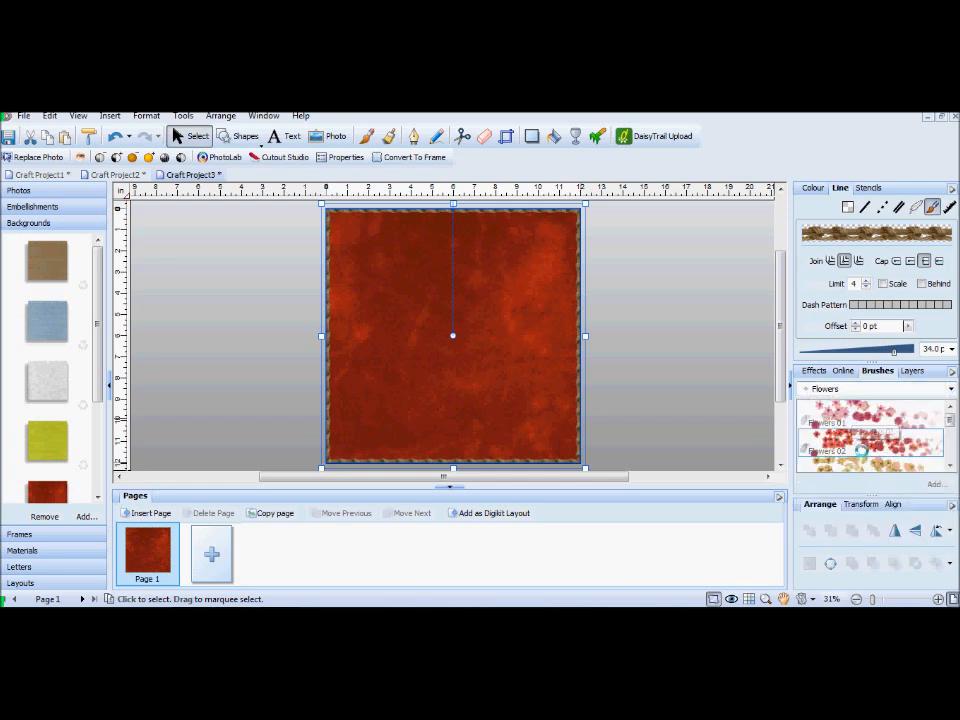
{"action": "left_click", "coordinate": [866, 439]}
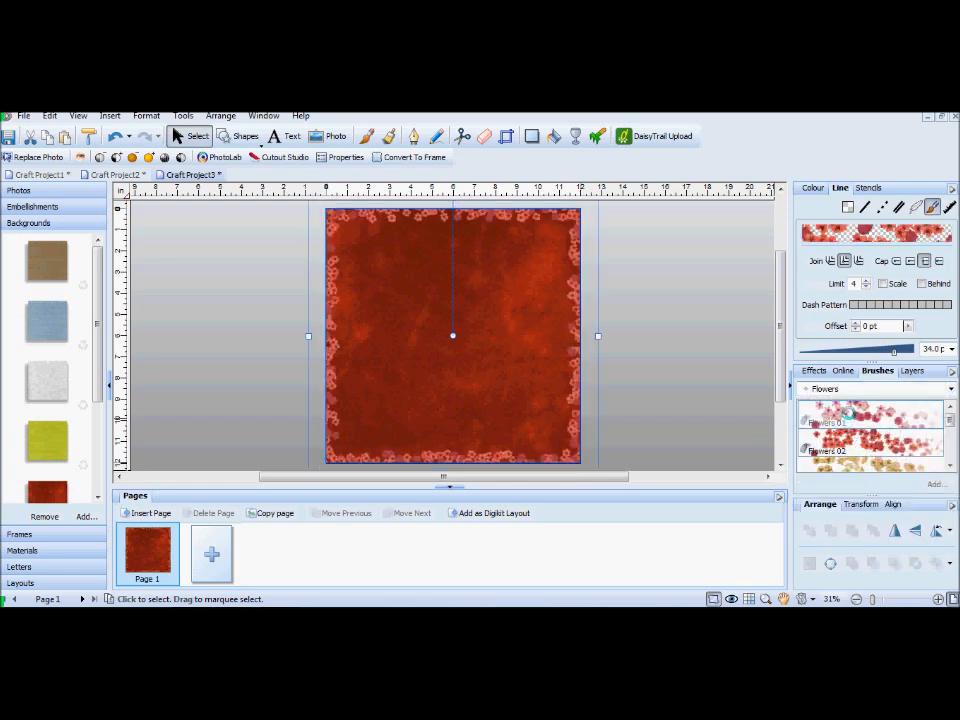
{"action": "left_click", "coordinate": [849, 411]}
{"action": "left_click", "coordinate": [850, 464]}
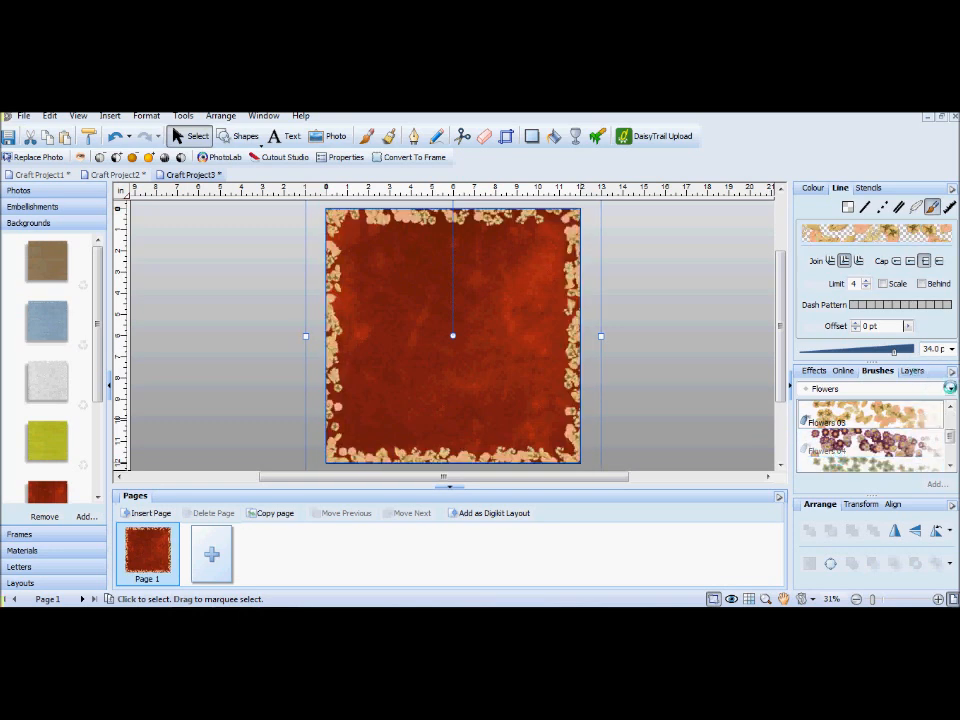
Preview the Candy - Round, Clouds - Billowing and Confetti - Hearts brushes from Fun & Celebrations on the paper's outline.
{"action": "left_click", "coordinate": [950, 388]}
{"action": "left_click", "coordinate": [866, 490]}
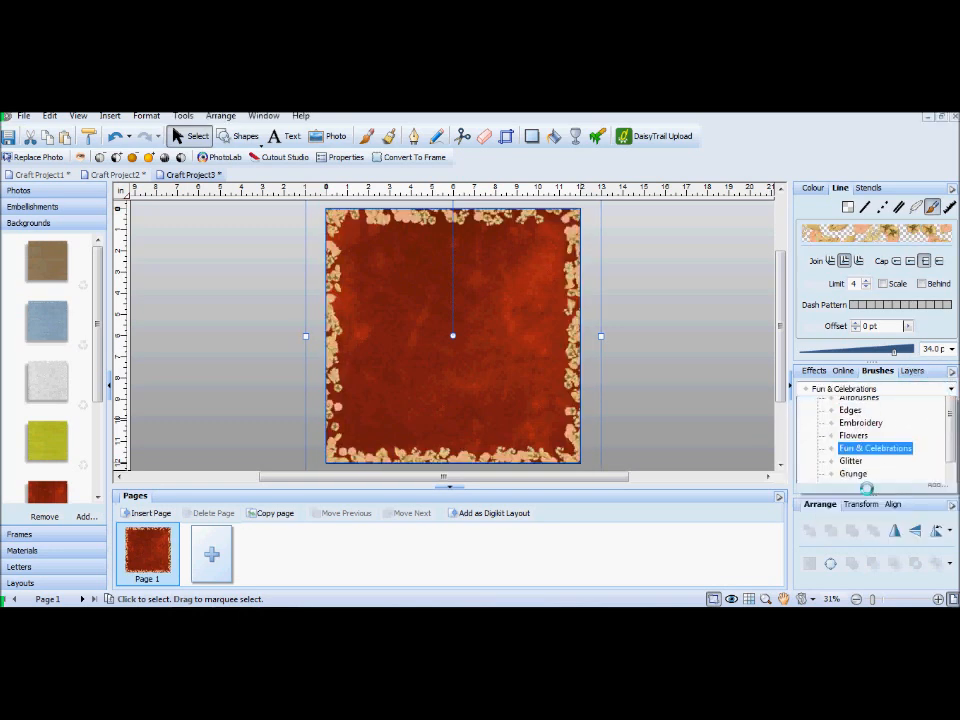
{"action": "left_click", "coordinate": [863, 440]}
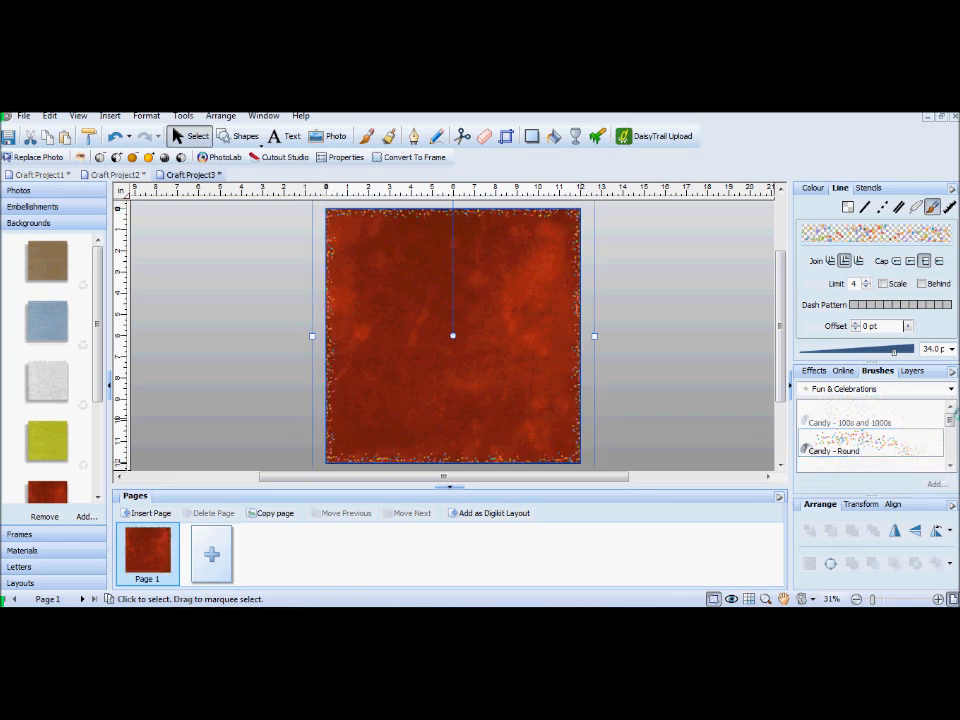
{"action": "scroll", "coordinate": [949, 414], "scroll_direction": "down", "scroll_amount": 1}
{"action": "left_click", "coordinate": [926, 452]}
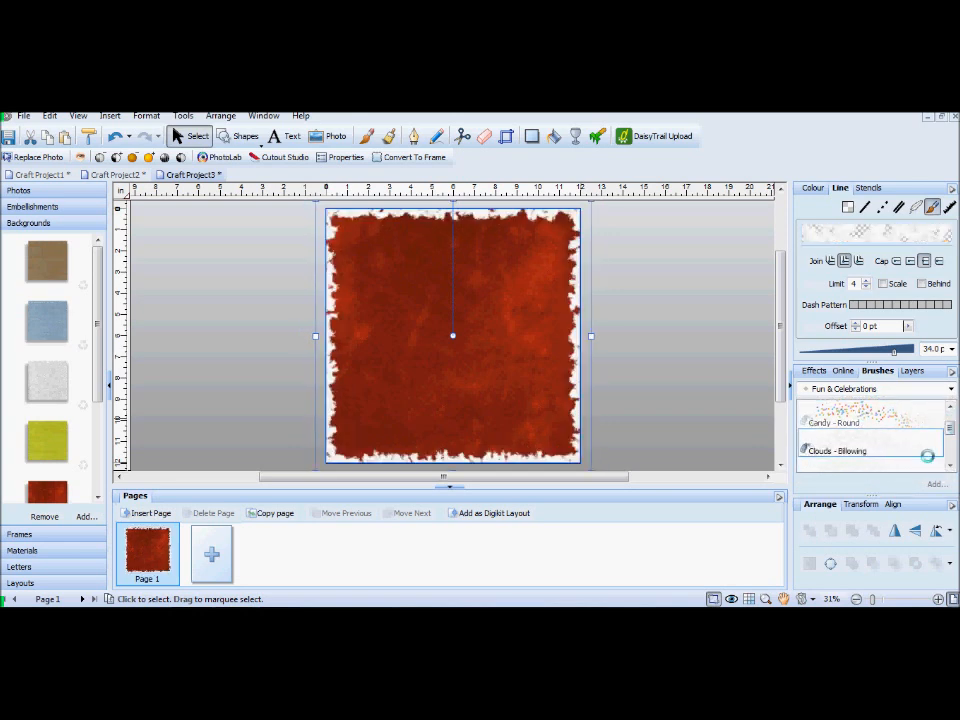
{"action": "left_click", "coordinate": [949, 464]}
{"action": "left_click", "coordinate": [879, 460]}
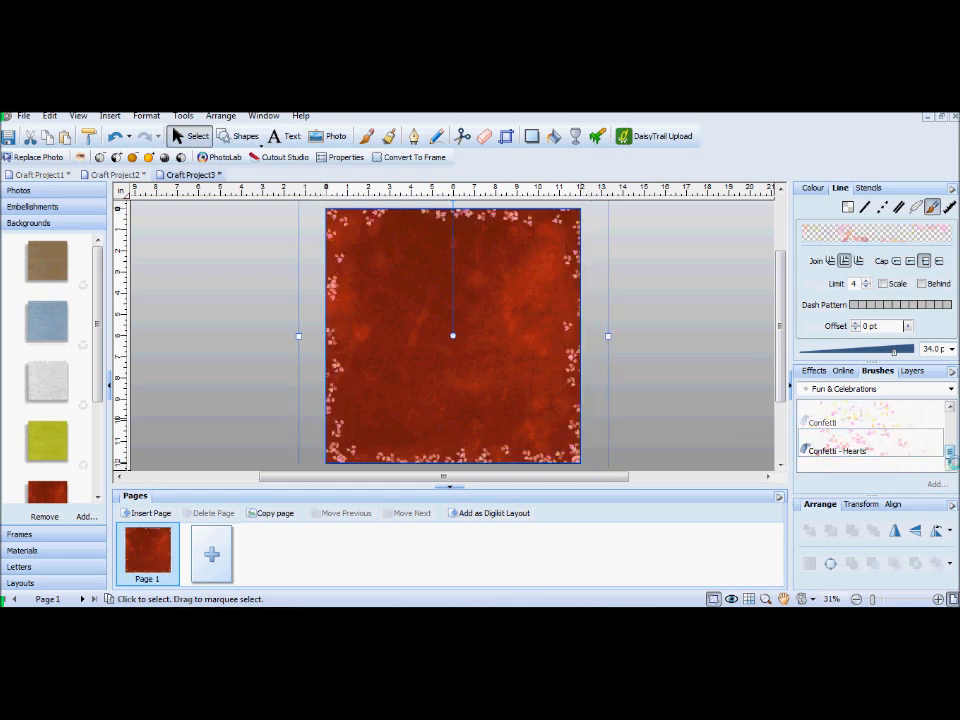
Preview the Glitter Dust - Magenta brush from the Glitter category on the paper's outline.
{"action": "left_click", "coordinate": [949, 388]}
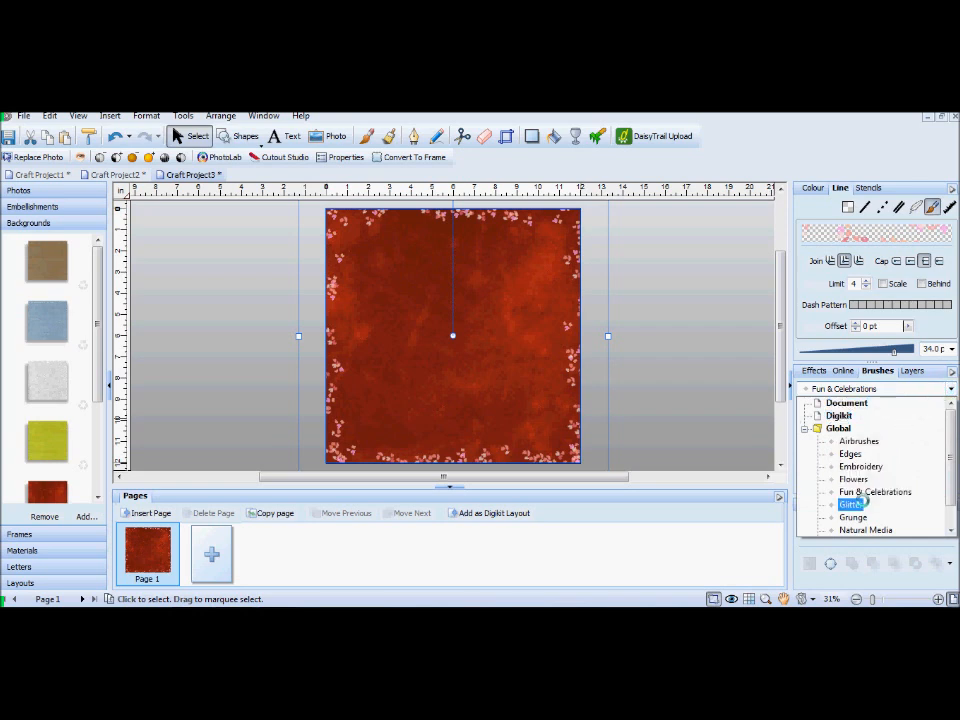
{"action": "left_click", "coordinate": [849, 505]}
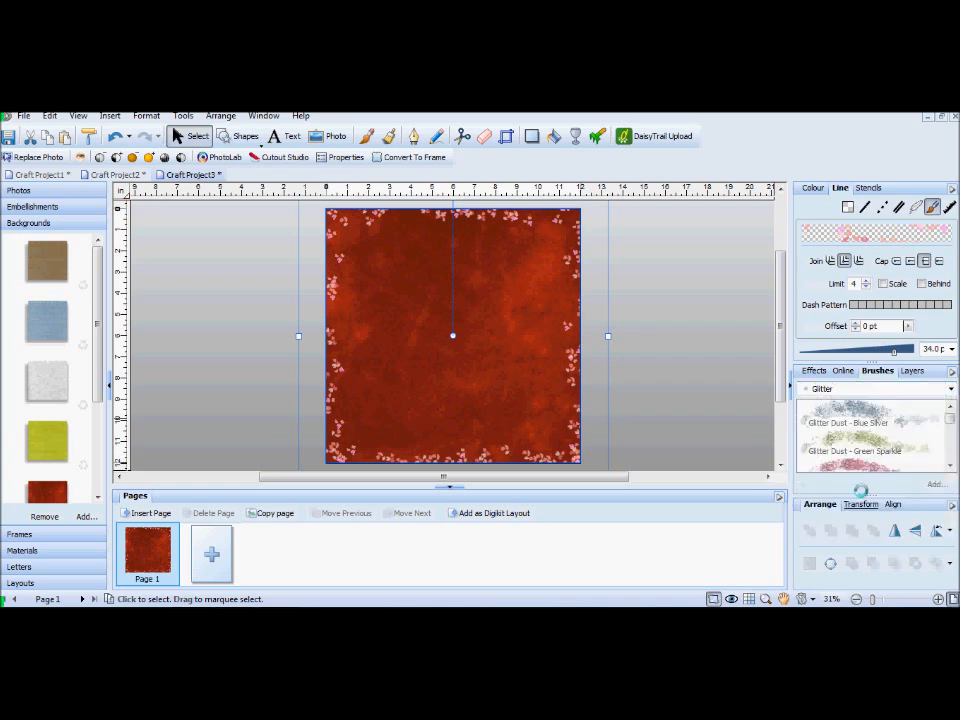
{"action": "scroll", "coordinate": [865, 430], "scroll_direction": "down", "scroll_amount": 2}
{"action": "left_click", "coordinate": [865, 428]}
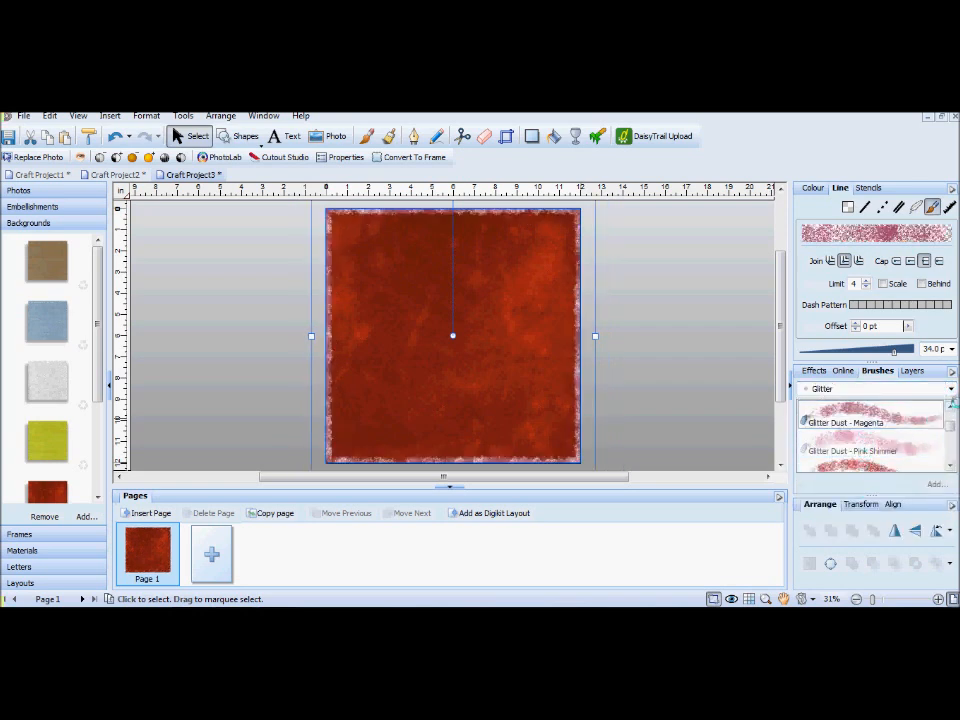
Try the Cracks brush from the Grunge category on the paper's outline at a width of 64 pt.
{"action": "left_click", "coordinate": [949, 389]}
{"action": "left_click", "coordinate": [856, 517]}
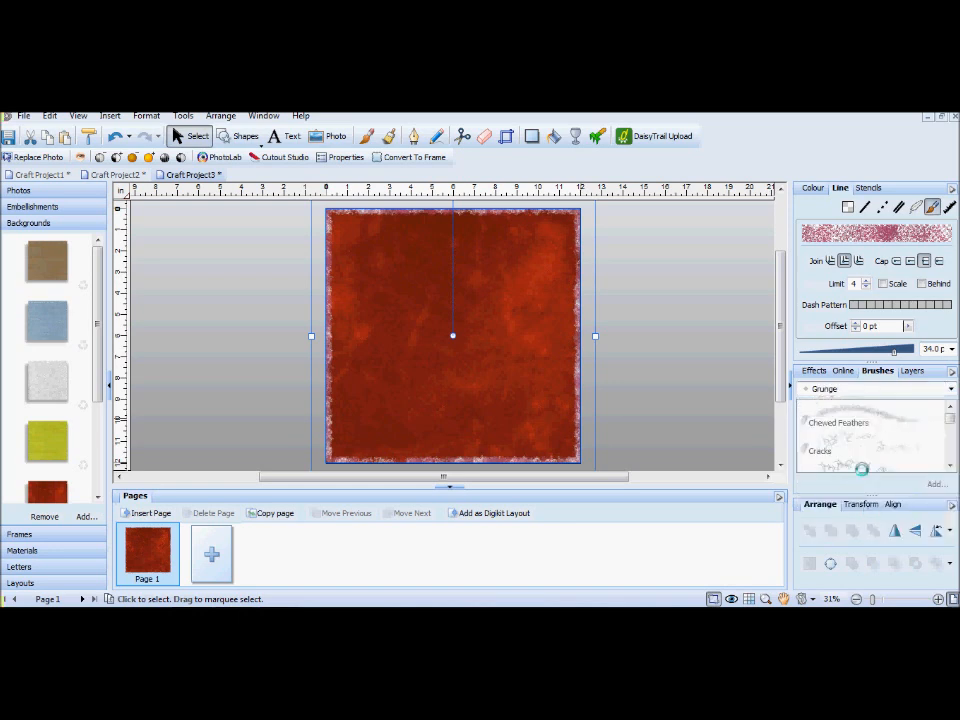
{"action": "left_click", "coordinate": [850, 439]}
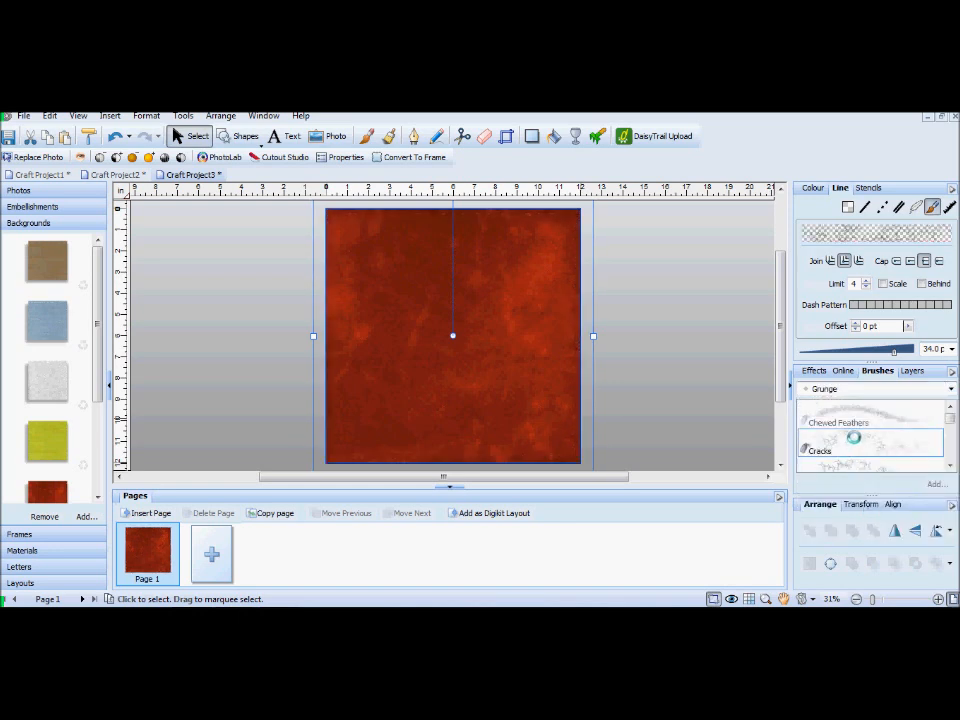
{"action": "left_click_drag", "start_coordinate": [894, 351], "coordinate": [900, 351]}
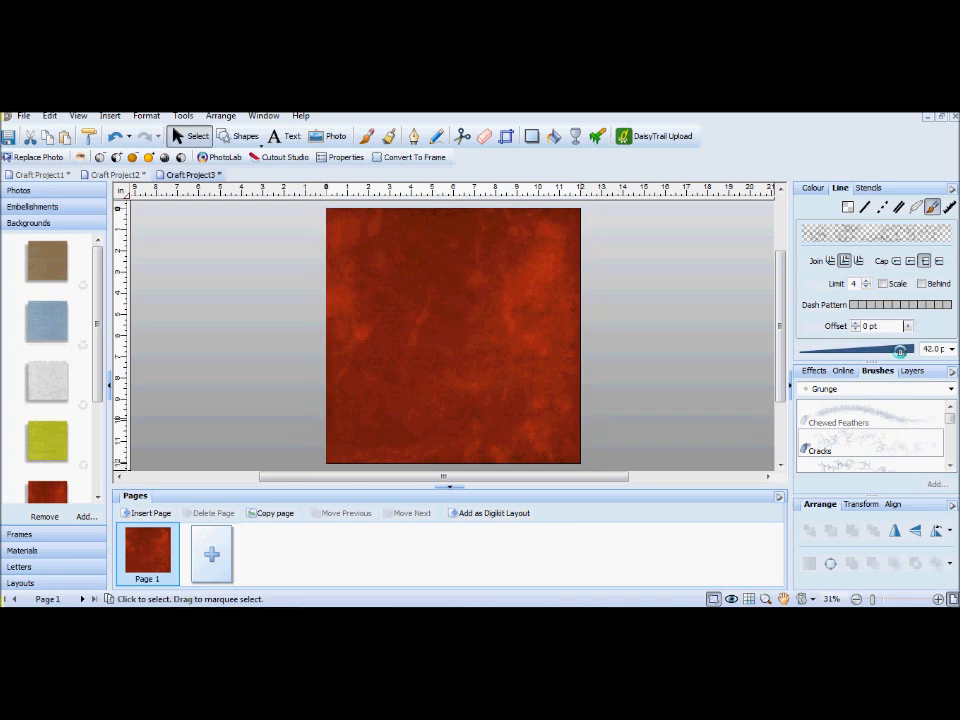
{"action": "left_click_drag", "start_coordinate": [899, 350], "coordinate": [913, 348]}
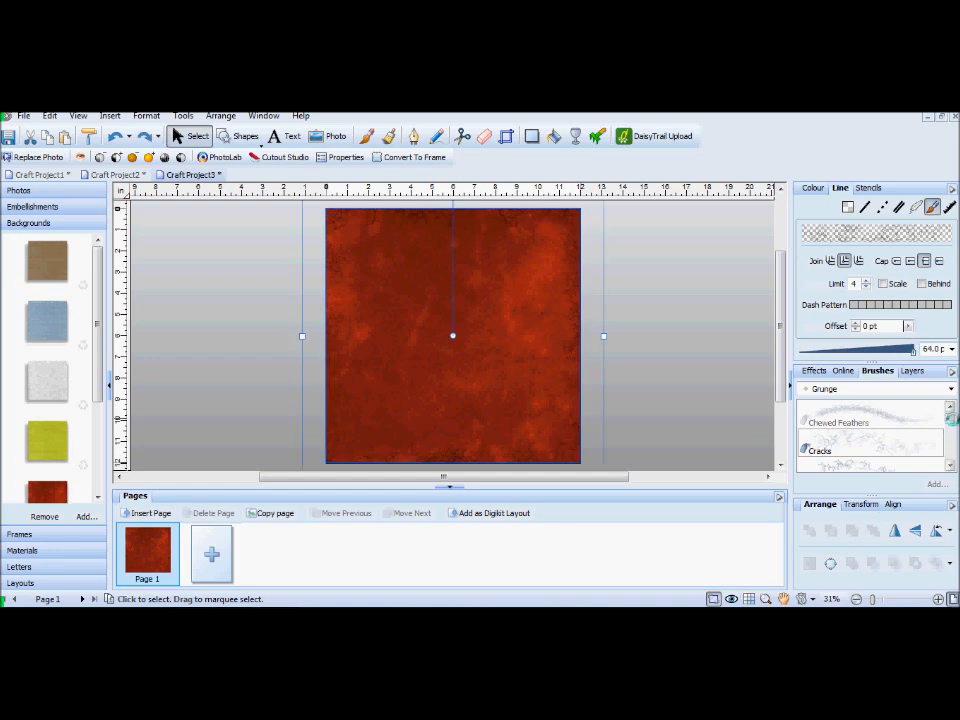
Preview an Acrylic brush from the Natural Media category on the paper's outline.
{"action": "left_click", "coordinate": [949, 390]}
{"action": "left_click", "coordinate": [880, 530]}
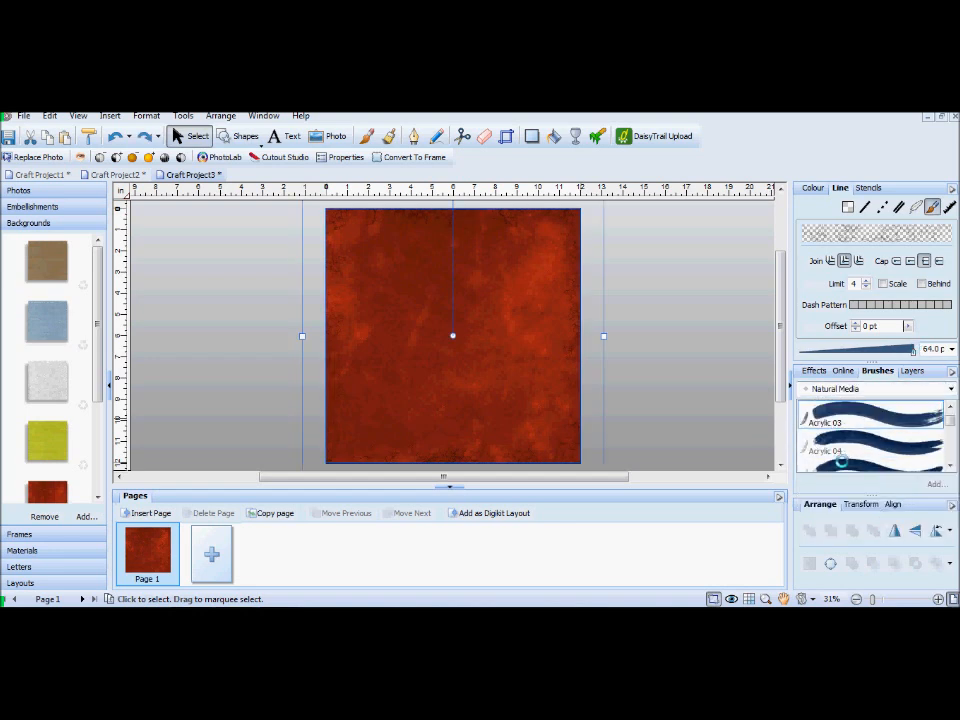
{"action": "left_click", "coordinate": [842, 460]}
Preview the Lace 01 and Lace 03 brushes from the Photo category on the paper's outline.
{"action": "left_click", "coordinate": [949, 389]}
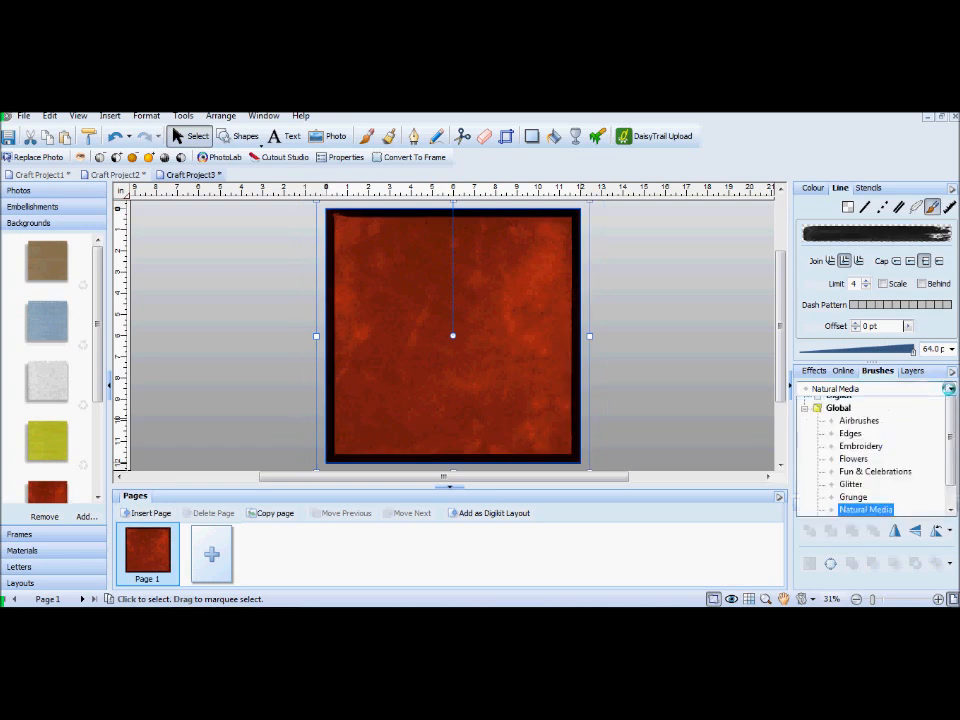
{"action": "scroll", "coordinate": [950, 430], "scroll_direction": "down", "scroll_amount": 2}
{"action": "left_click", "coordinate": [848, 516]}
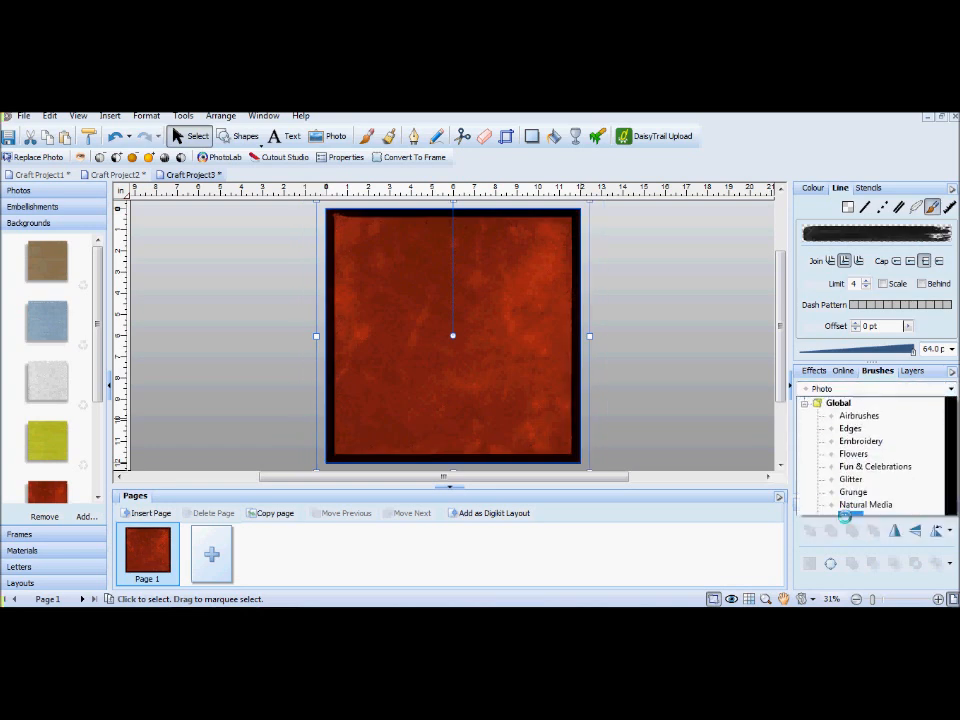
{"action": "scroll", "coordinate": [868, 450], "scroll_direction": "down", "scroll_amount": 3}
{"action": "left_click", "coordinate": [868, 441]}
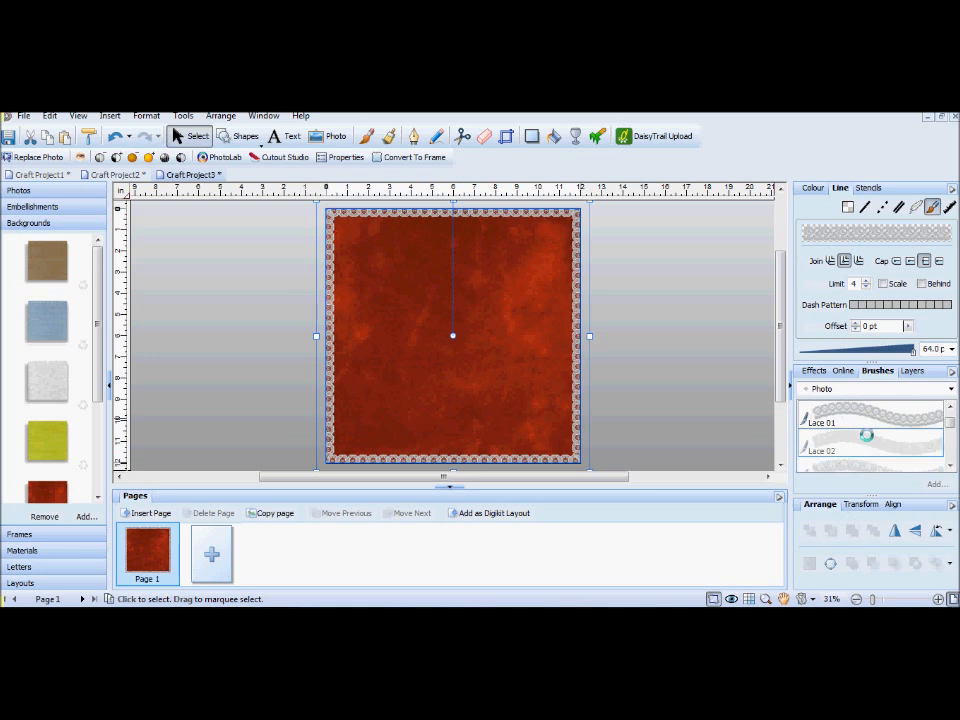
{"action": "scroll", "coordinate": [875, 440], "scroll_direction": "down", "scroll_amount": 2}
{"action": "left_click", "coordinate": [931, 411]}
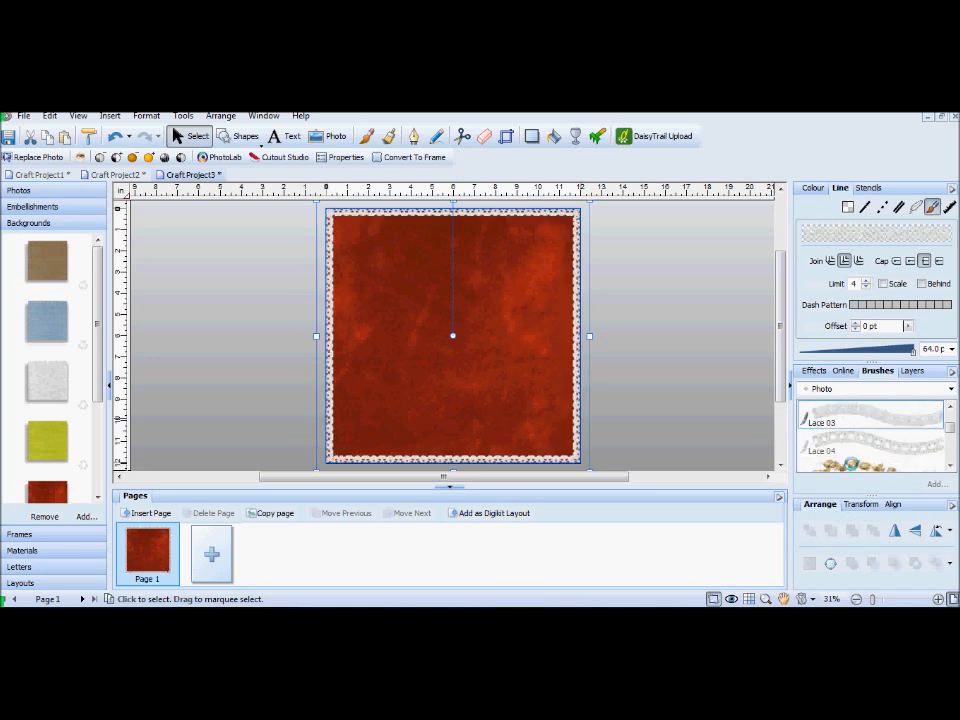
Preview the Pencil Shavings, Ribbon 01 and Ribbon 02 brushes from the Photo category on the paper's outline.
{"action": "left_click", "coordinate": [868, 463]}
{"action": "scroll", "coordinate": [868, 448], "scroll_direction": "down", "scroll_amount": 2}
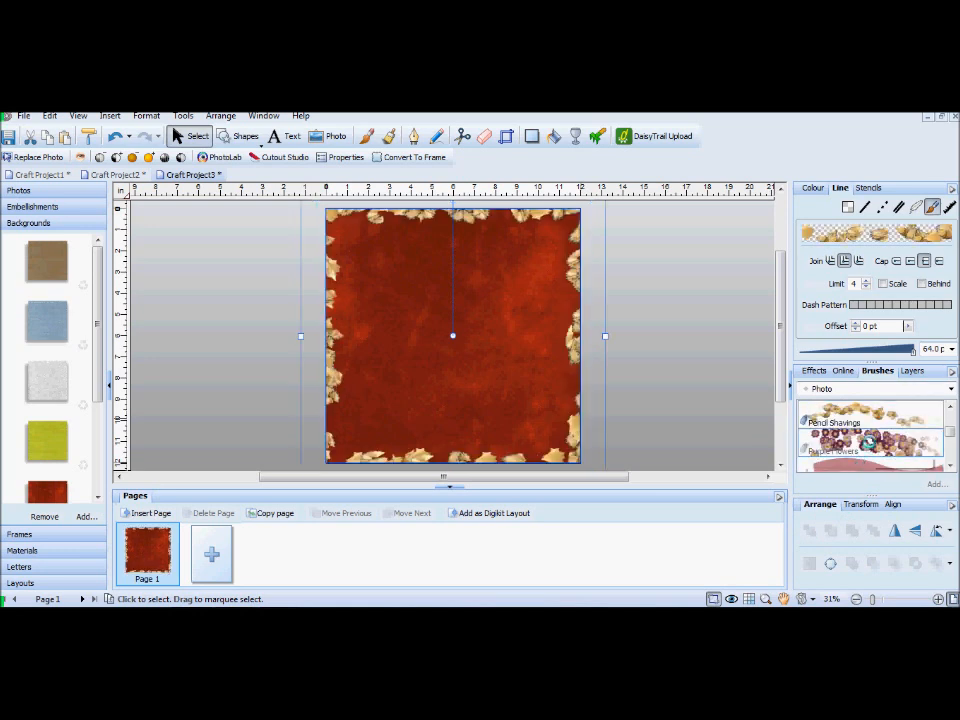
{"action": "left_click", "coordinate": [868, 441]}
{"action": "scroll", "coordinate": [860, 450], "scroll_direction": "down", "scroll_amount": 2}
{"action": "left_click", "coordinate": [849, 460]}
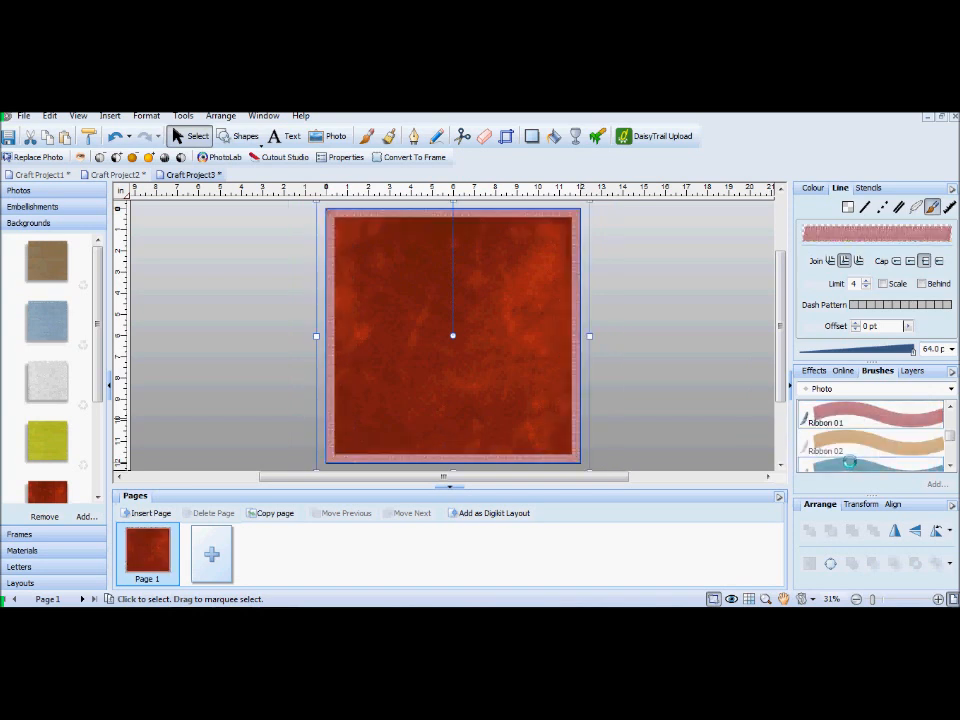
{"action": "left_click", "coordinate": [868, 440]}
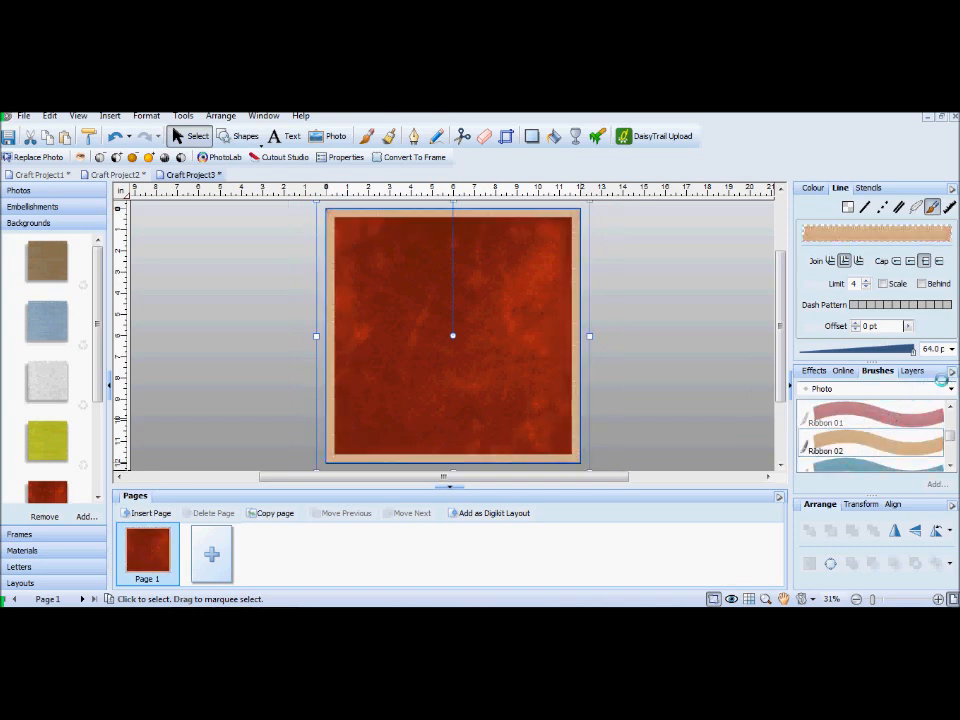
Preview the Fur, Moss and Snowflakes brushes from the Special Effects category and apply the Splash brush to the paper's outline.
{"action": "left_click", "coordinate": [950, 389]}
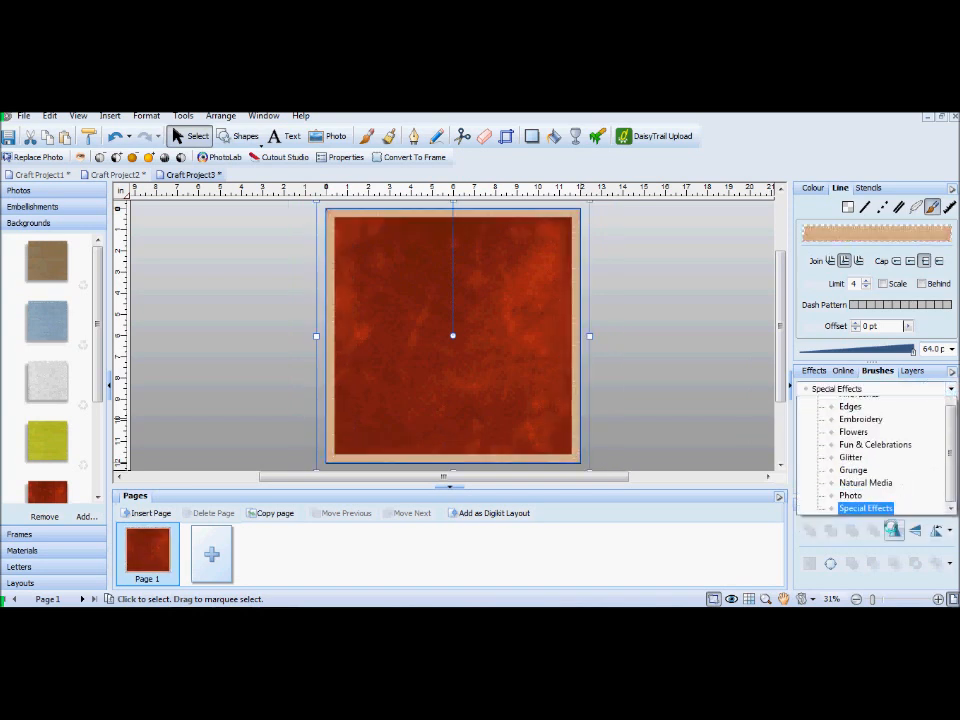
{"action": "left_click", "coordinate": [852, 507]}
{"action": "scroll", "coordinate": [870, 460], "scroll_direction": "down", "scroll_amount": 2}
{"action": "left_click", "coordinate": [880, 415]}
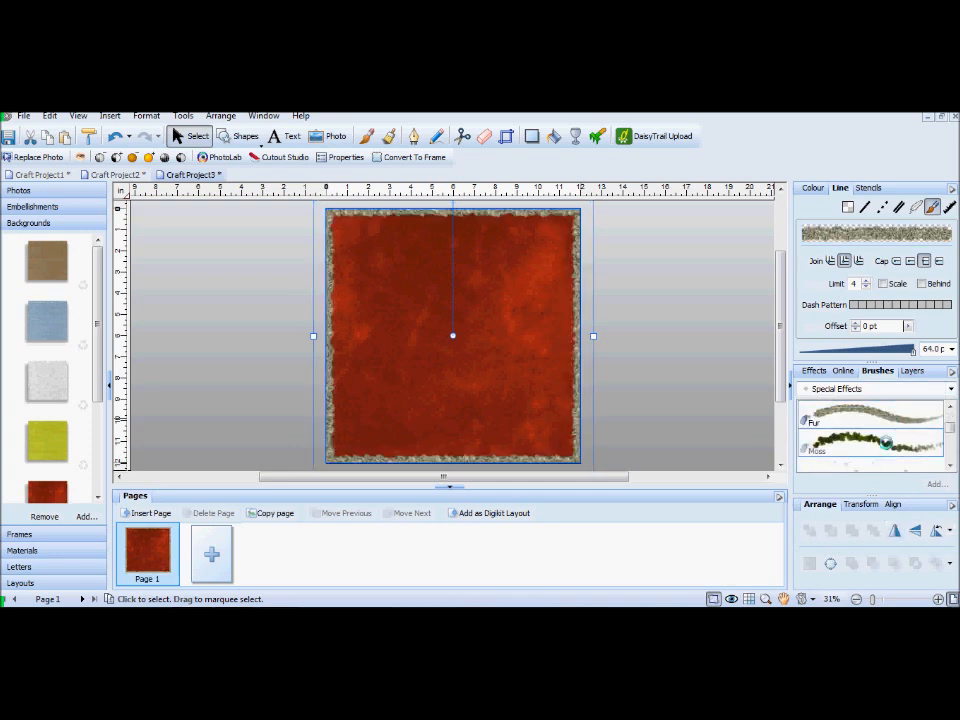
{"action": "left_click", "coordinate": [889, 437]}
{"action": "scroll", "coordinate": [895, 419], "scroll_direction": "down", "scroll_amount": 2}
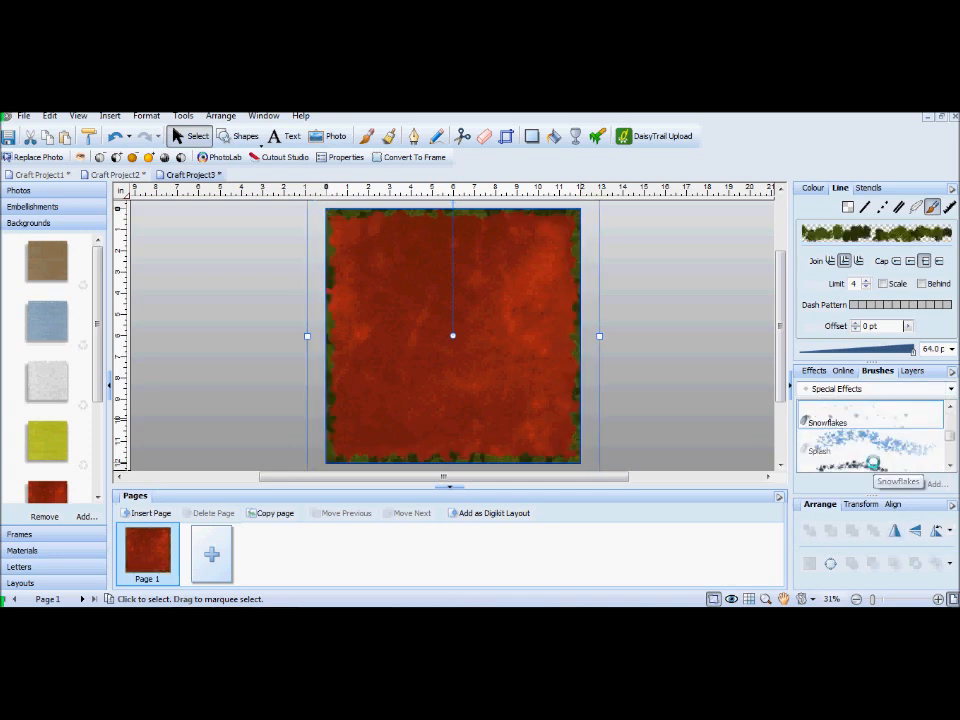
{"action": "left_click", "coordinate": [880, 418]}
{"action": "left_click", "coordinate": [886, 441]}
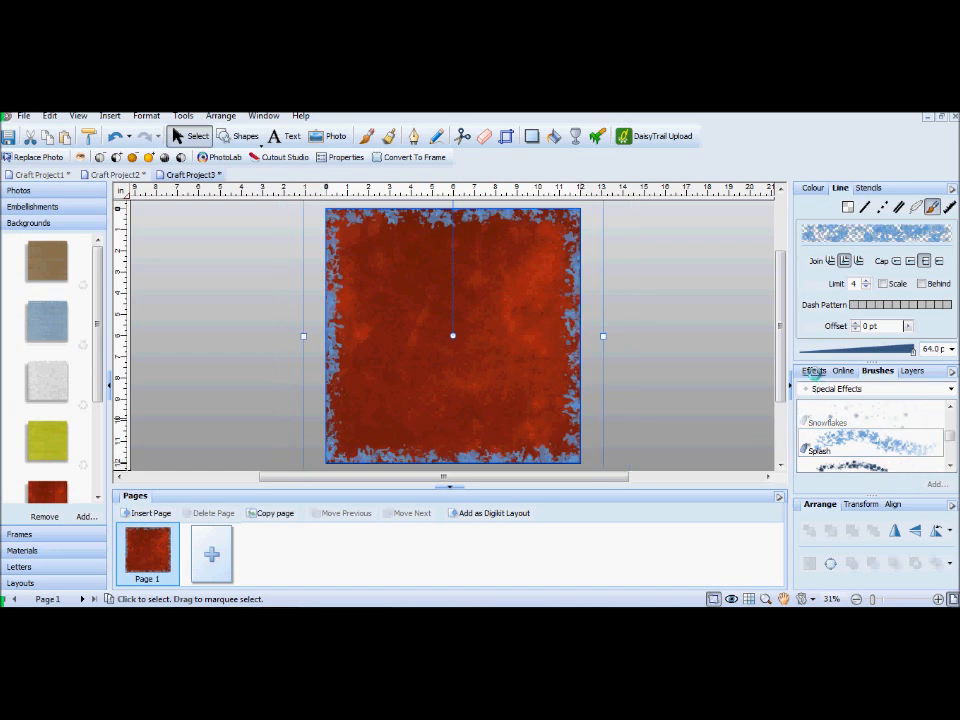
Collapse the Background layer of Craft Project3 in the layer list and make Layer 1 active.
{"action": "left_click", "coordinate": [911, 371]}
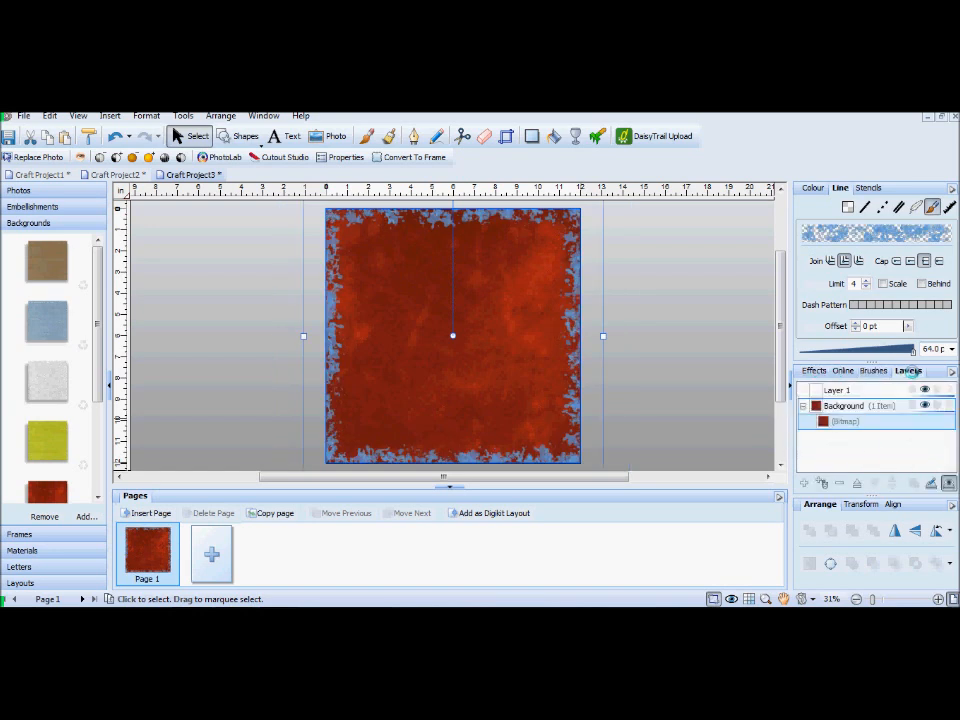
{"action": "left_click", "coordinate": [802, 406]}
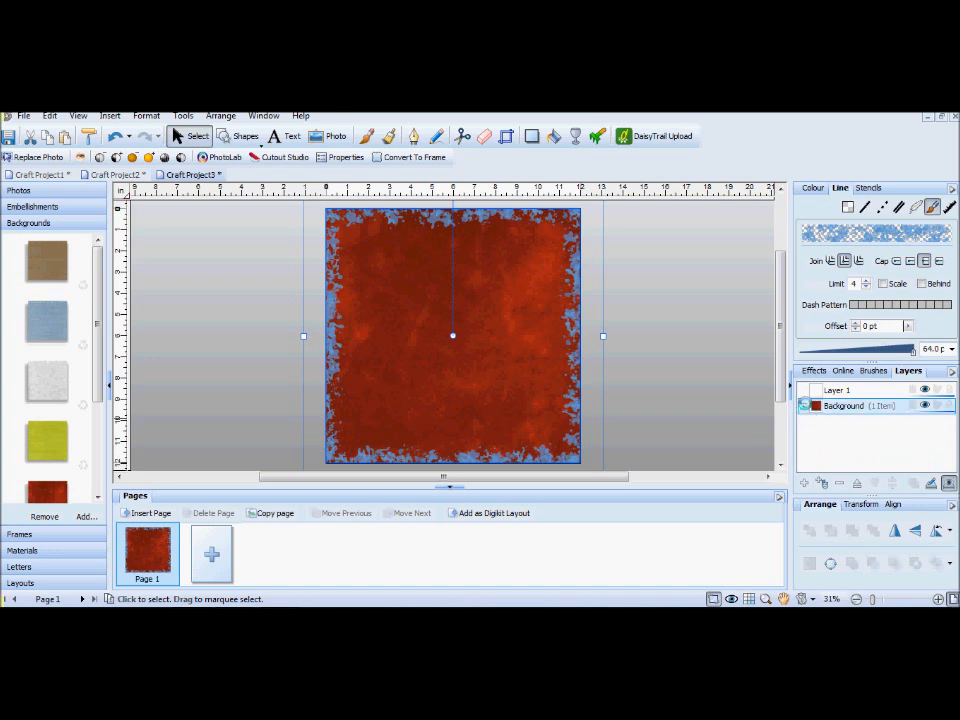
{"action": "left_click", "coordinate": [812, 389]}
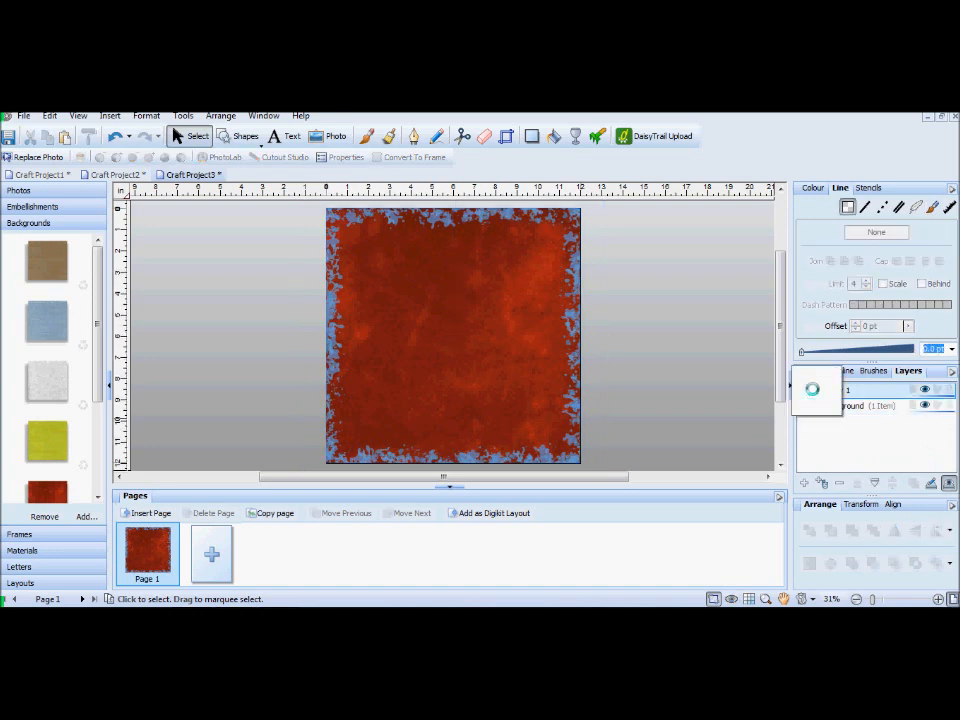
{"action": "left_click_drag", "start_coordinate": [435, 358], "coordinate": [622, 335]}
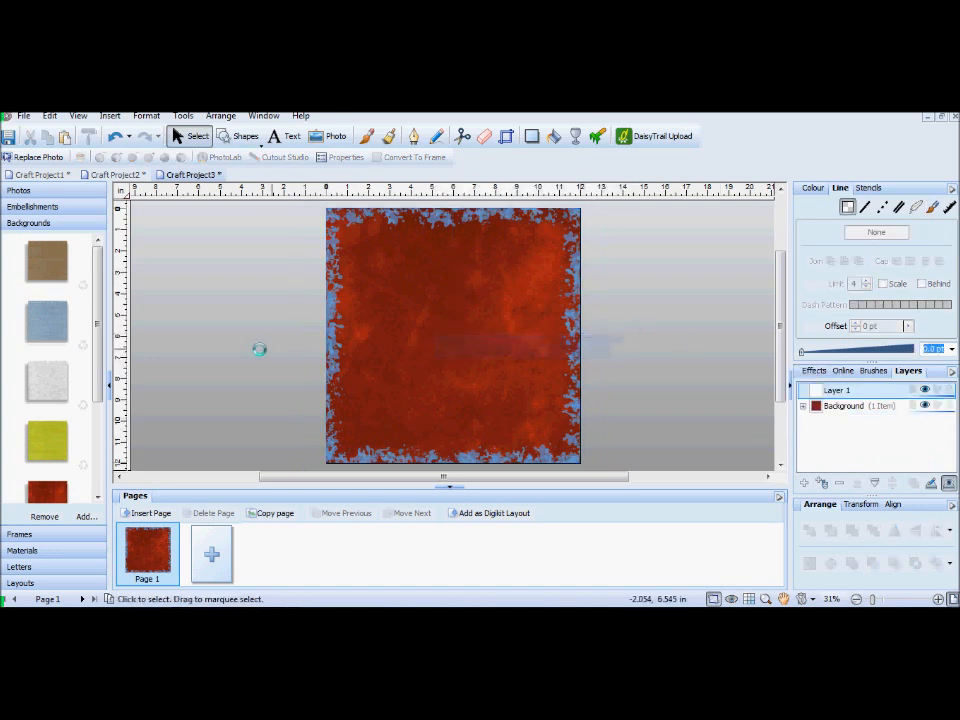